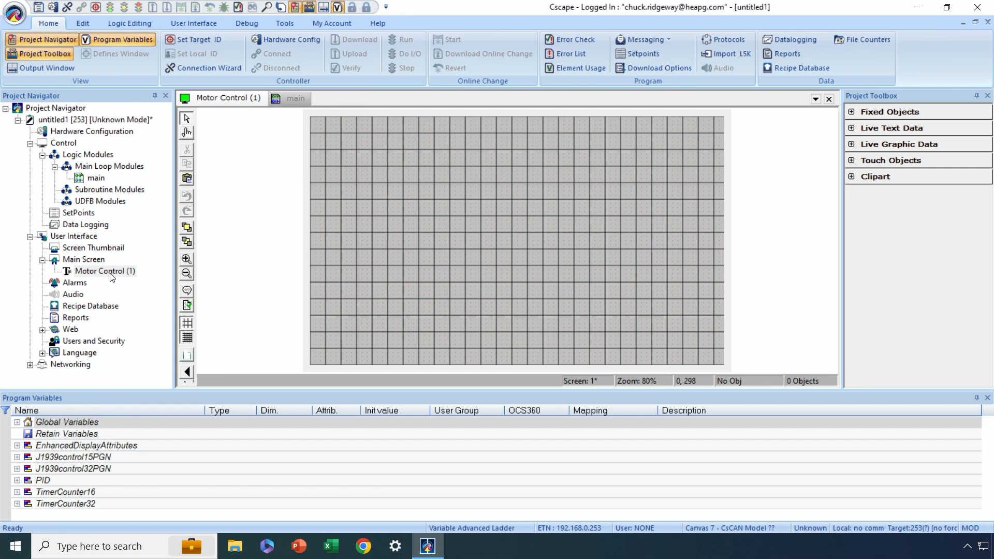
# - Set the Motor Control screen background to a pattern, choosing the light grey brushed-metal image
pyautogui.rightClick(366, 197)
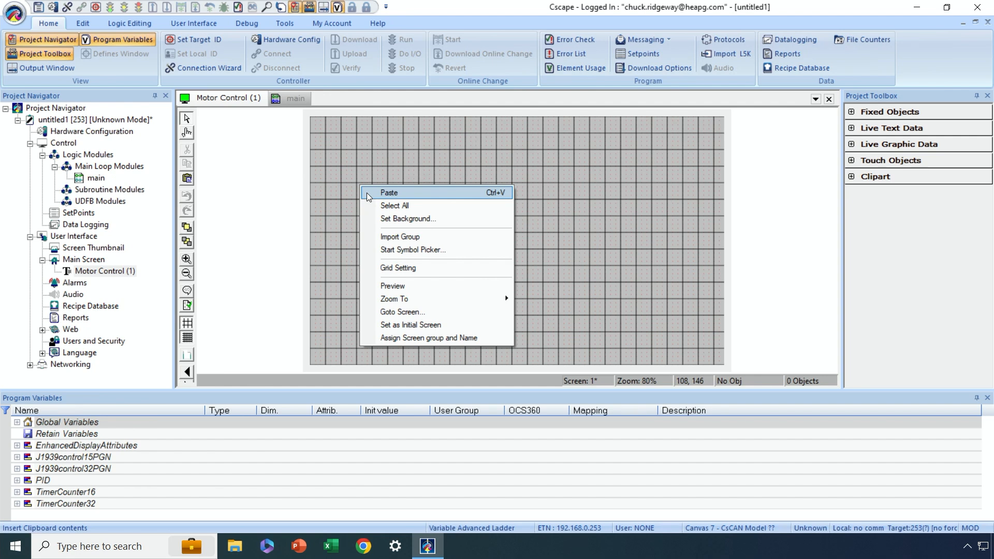
pyautogui.click(388, 219)
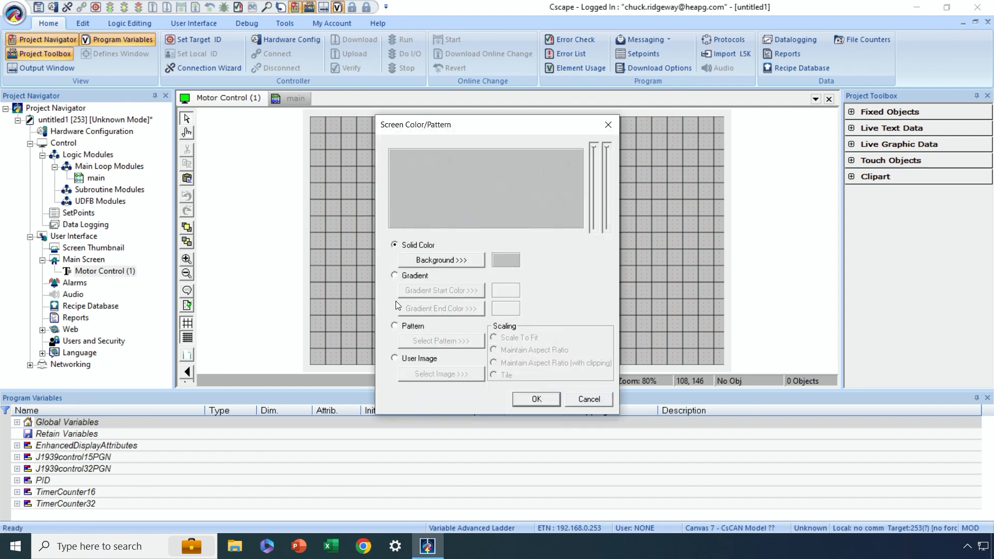
pyautogui.click(394, 326)
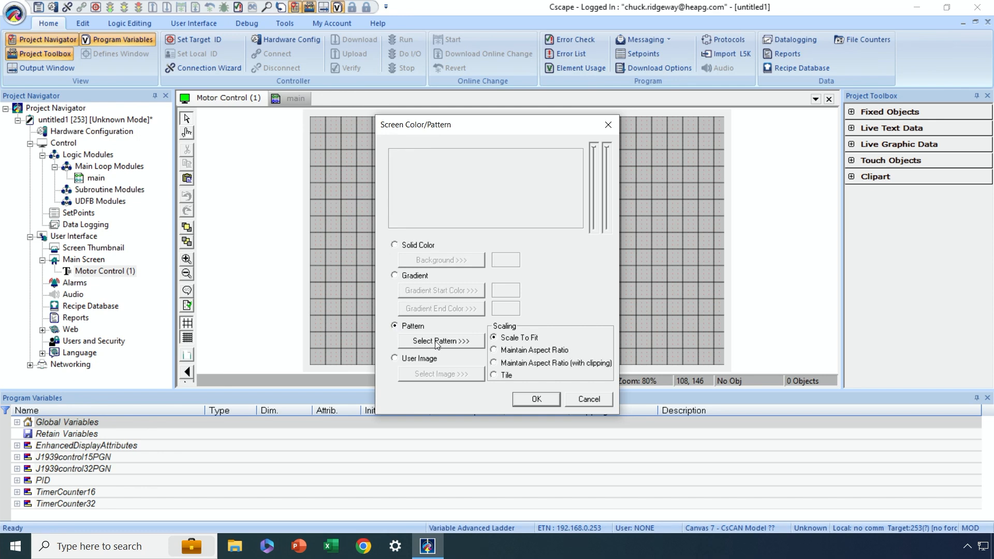
pyautogui.click(466, 343)
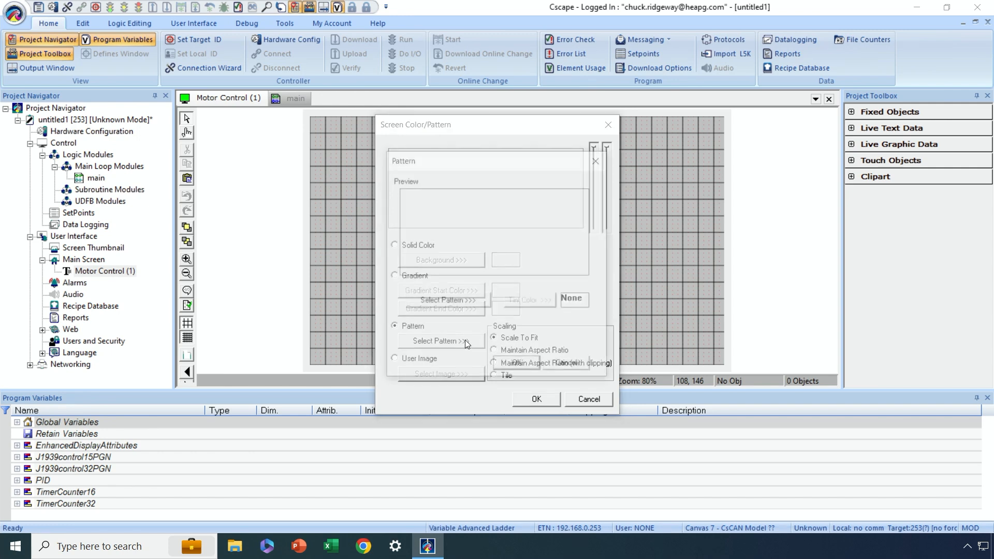
pyautogui.click(451, 301)
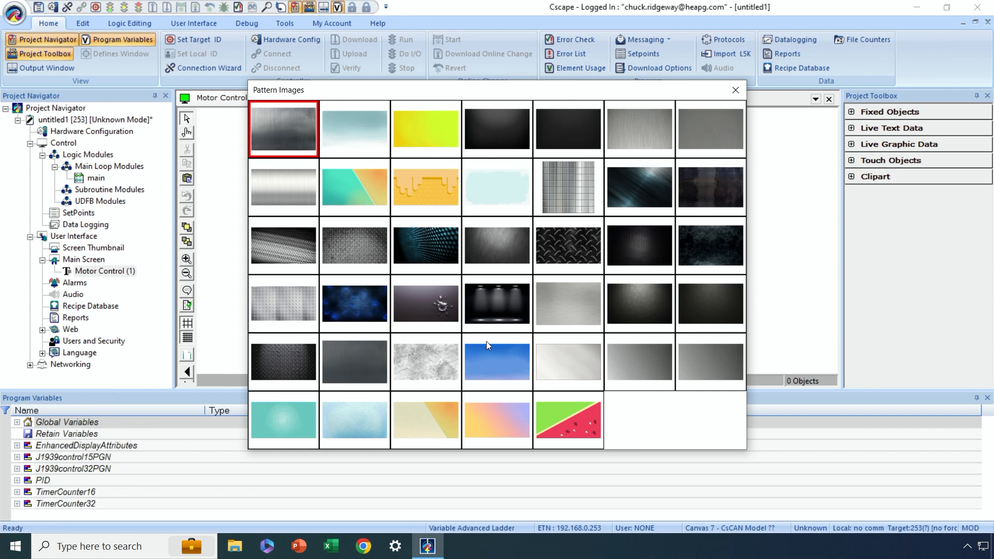
pyautogui.click(558, 303)
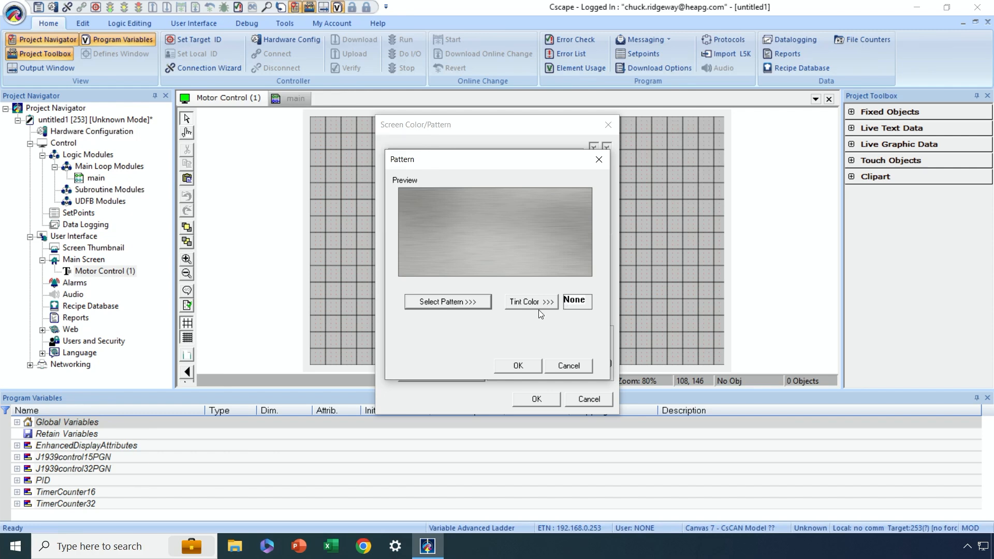
# - Try a navy blue tint on the background pattern and reset the tint color to None
pyautogui.click(540, 307)
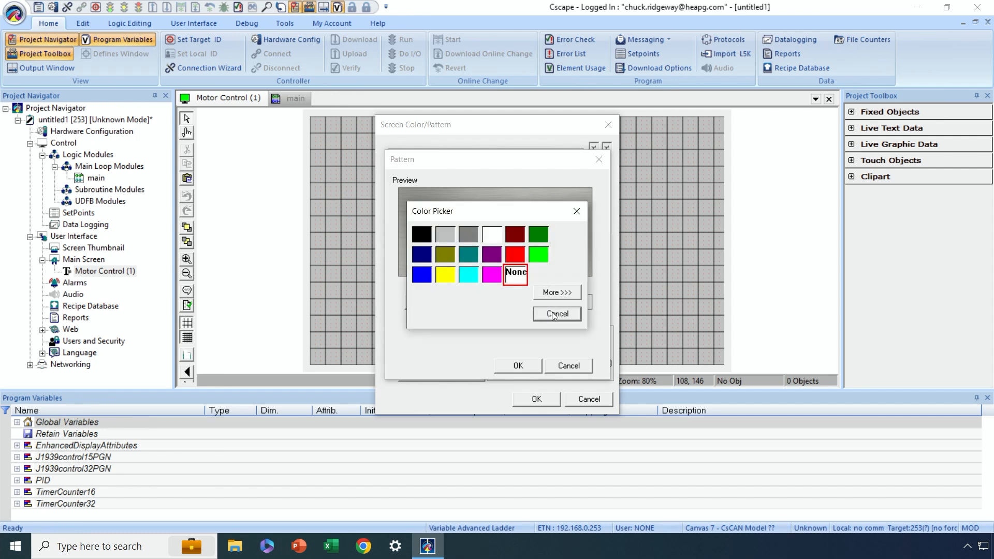
pyautogui.click(424, 256)
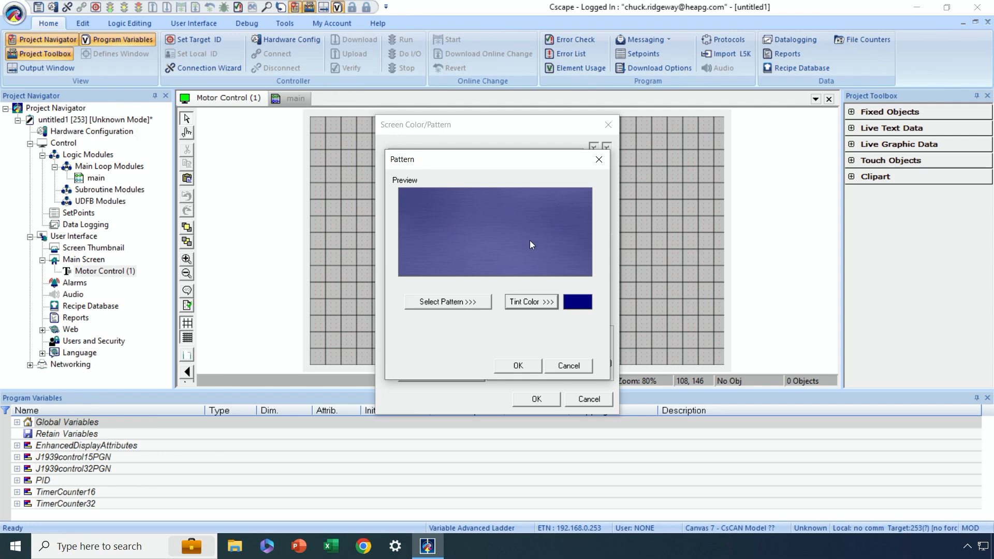
pyautogui.click(524, 303)
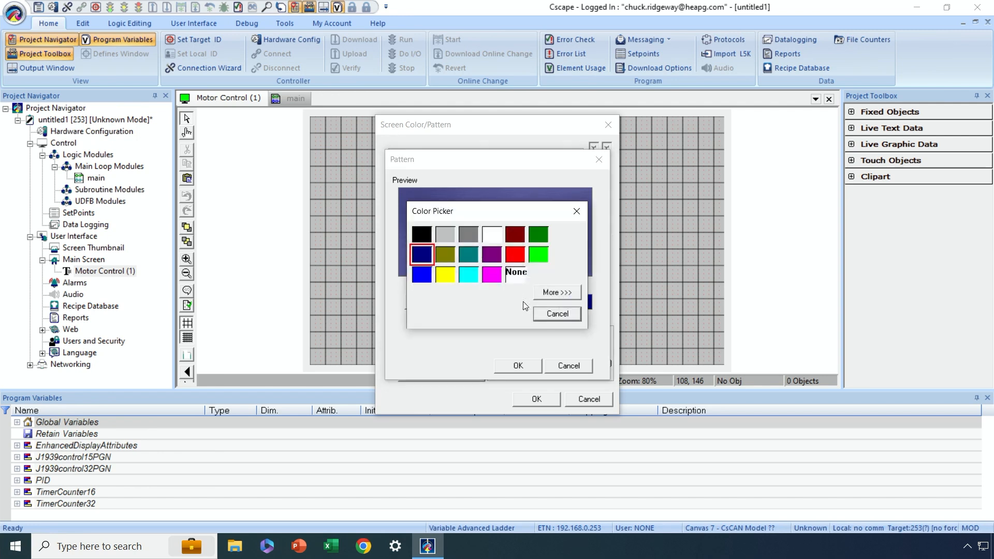
pyautogui.click(511, 274)
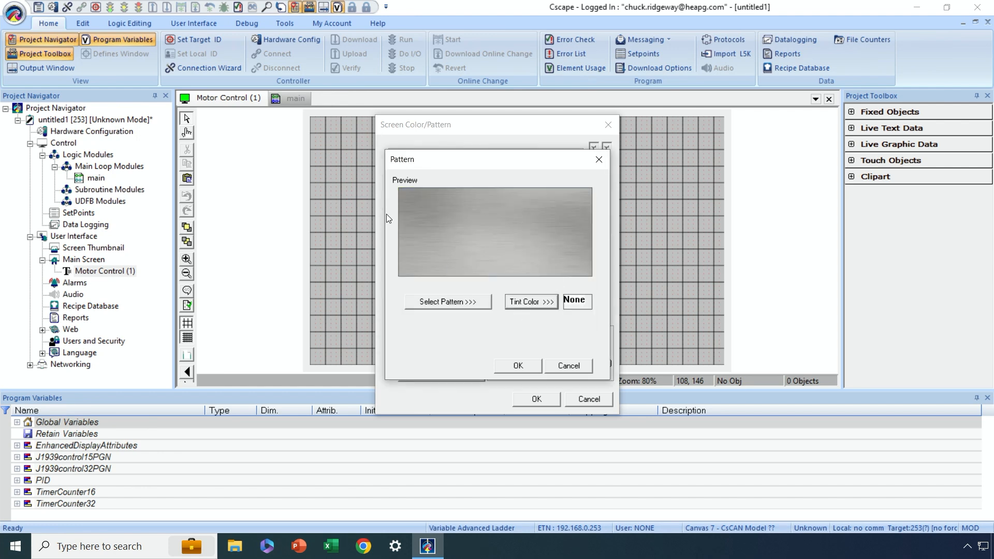
# - Accept the brushed-metal pattern and apply it to the screen with Maintain Aspect Ratio scaling
pyautogui.click(519, 366)
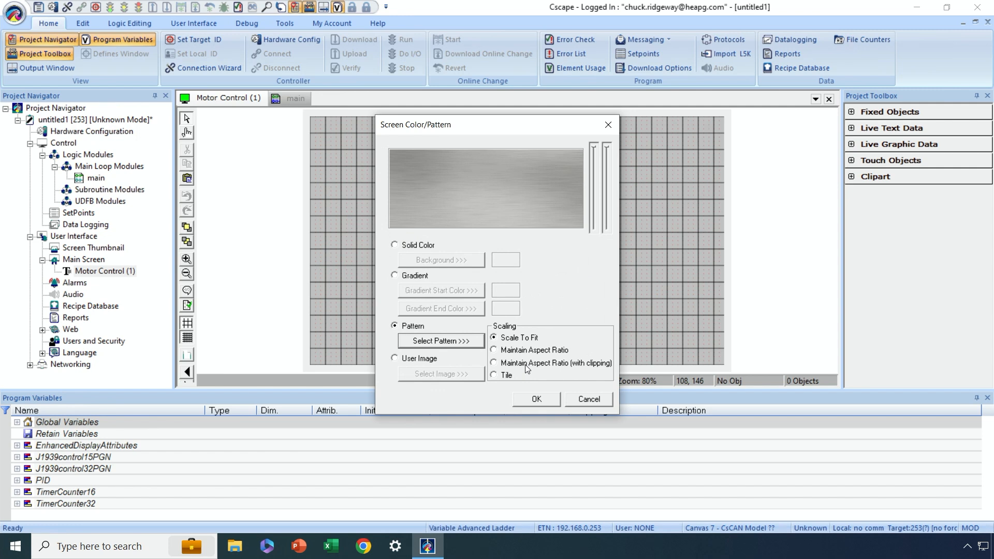
pyautogui.click(494, 350)
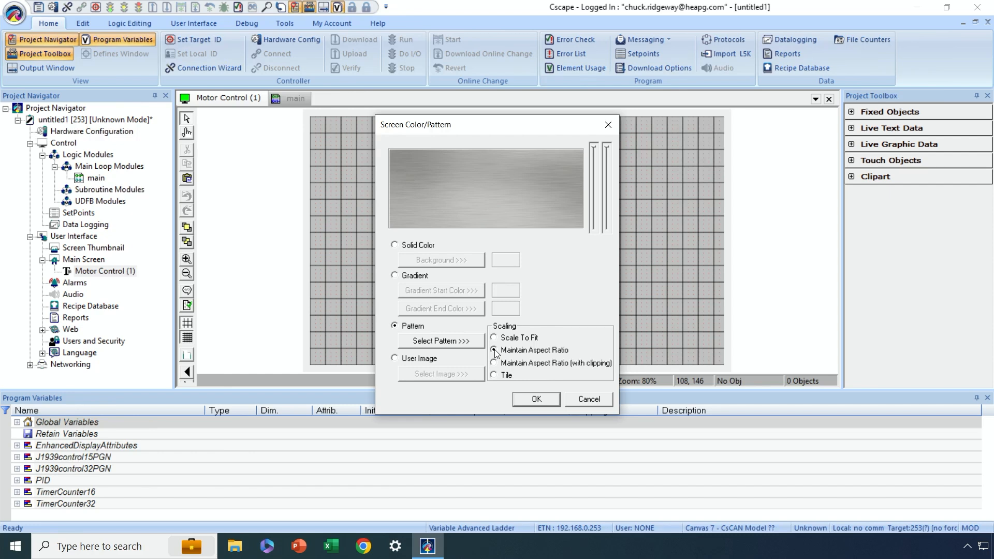
pyautogui.click(535, 397)
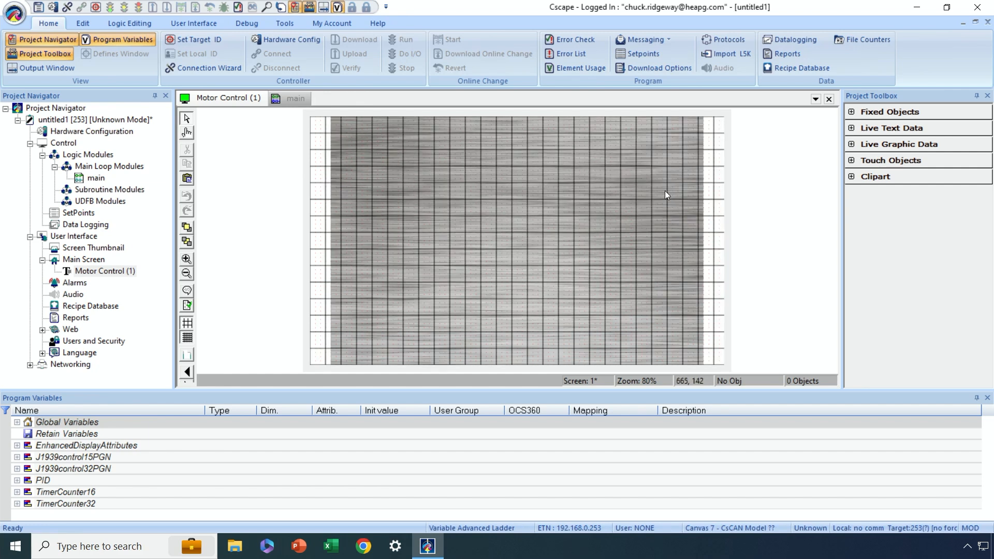
# - Change the background pattern's scaling to Maintain Aspect Ratio (with clipping)
pyautogui.rightClick(561, 203)
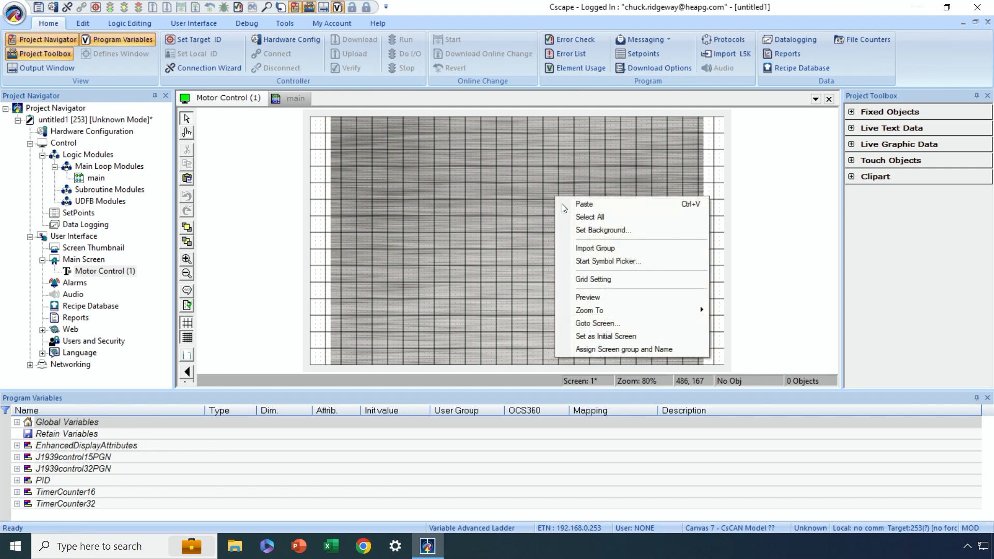
pyautogui.click(579, 228)
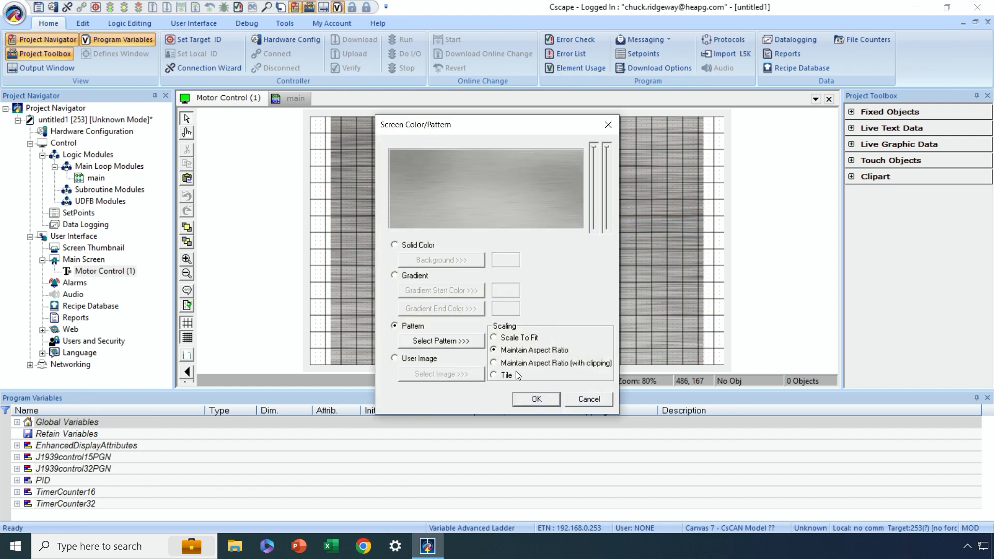
pyautogui.click(493, 363)
pyautogui.click(540, 398)
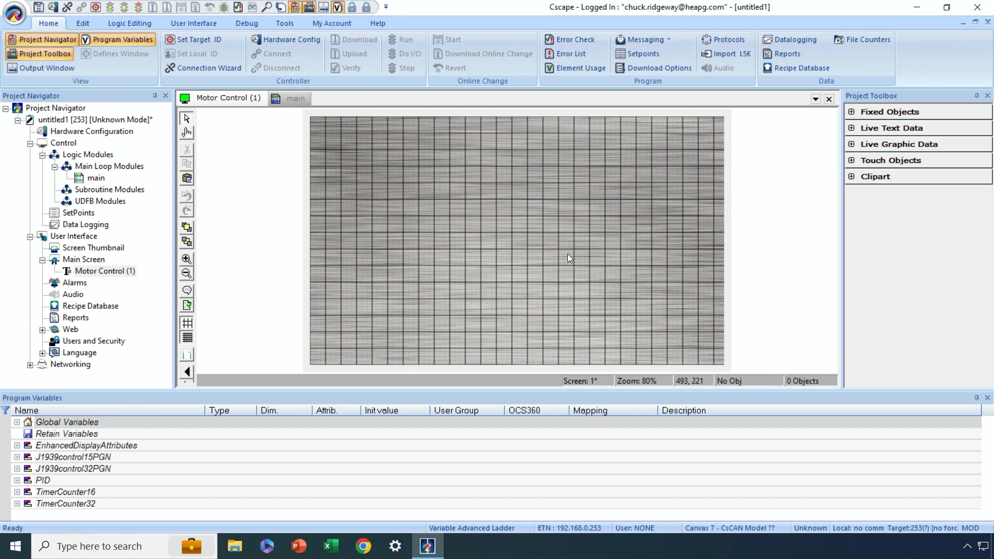
# - Turn off both display and snapping of the primary object grid in the screen's grid settings
pyautogui.rightClick(461, 237)
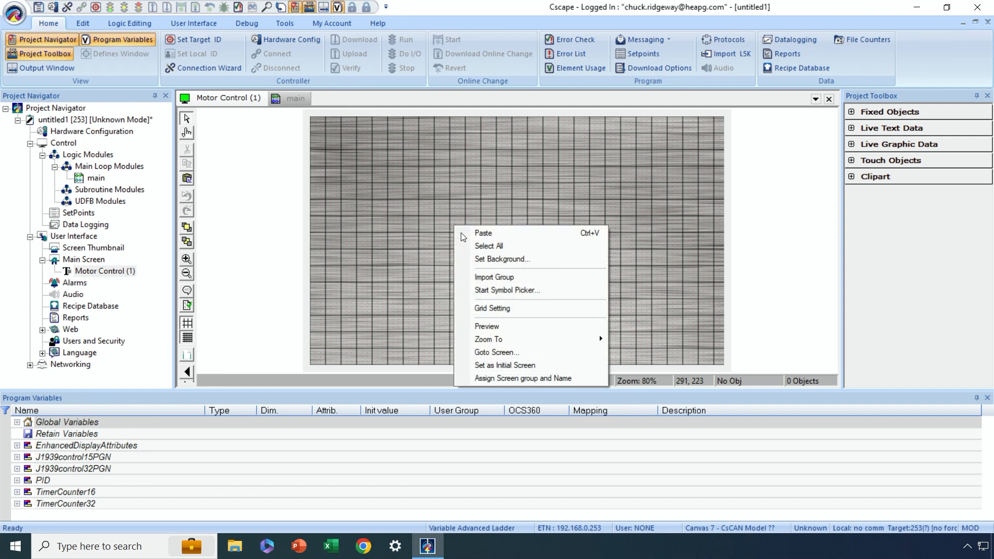
pyautogui.click(513, 309)
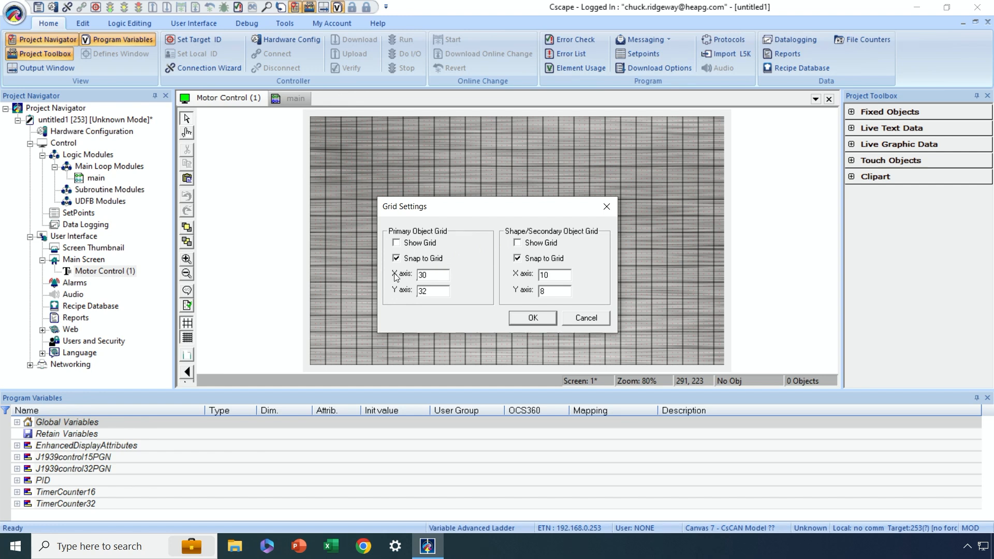
pyautogui.click(396, 258)
pyautogui.click(531, 318)
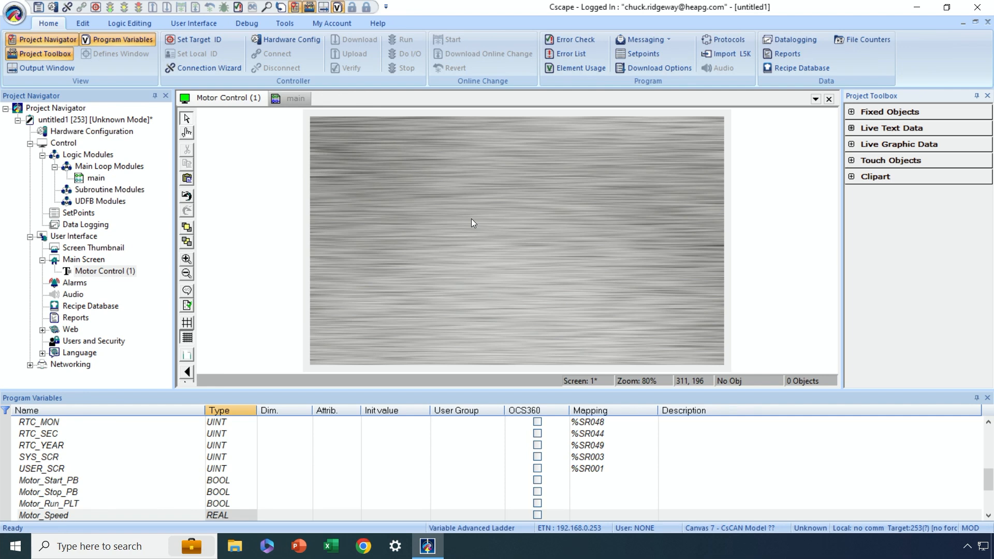
# - Place a Button/Switch touch object about 170 x 168 in the upper-left area of the screen, at about 60, 72
pyautogui.click(851, 162)
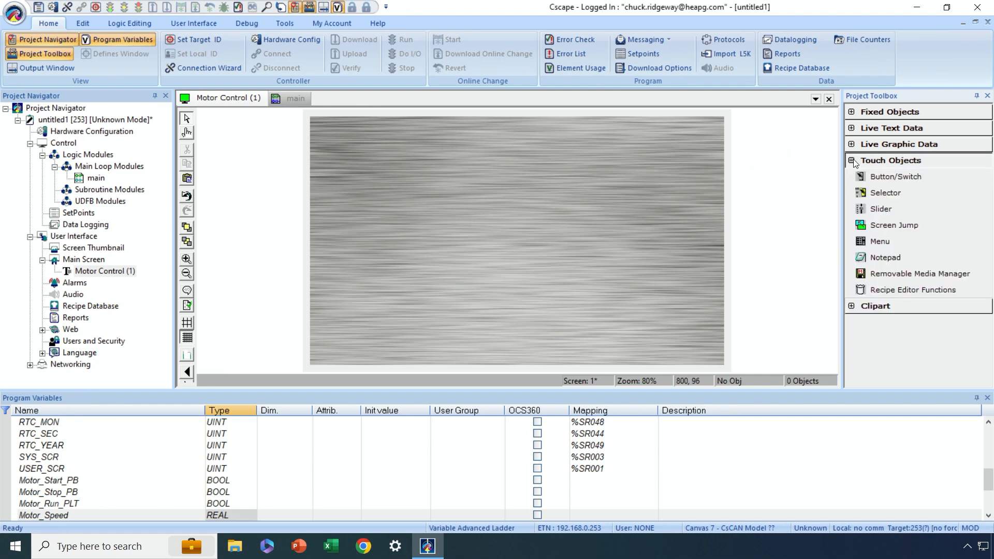
pyautogui.click(890, 175)
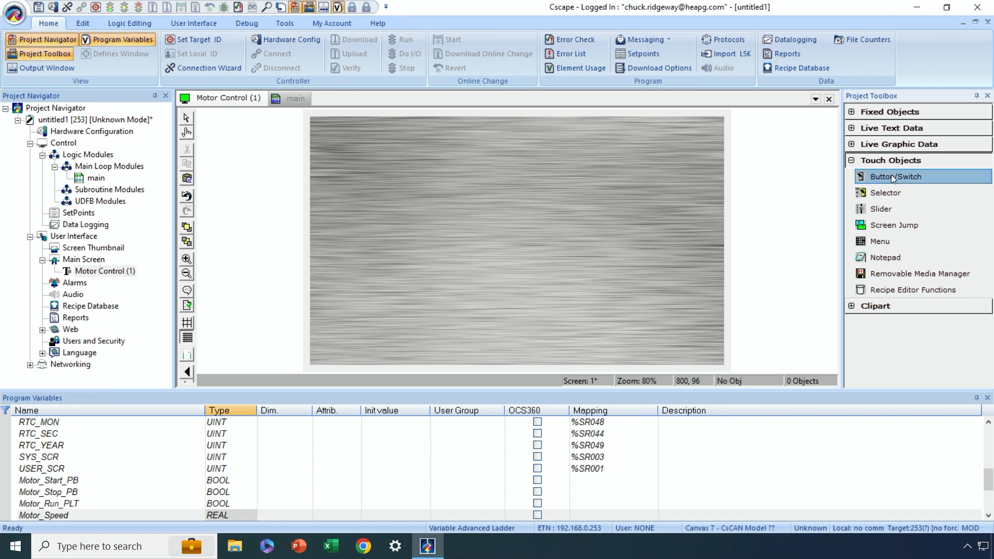
pyautogui.moveTo(336, 135); pyautogui.dragTo(424, 223)
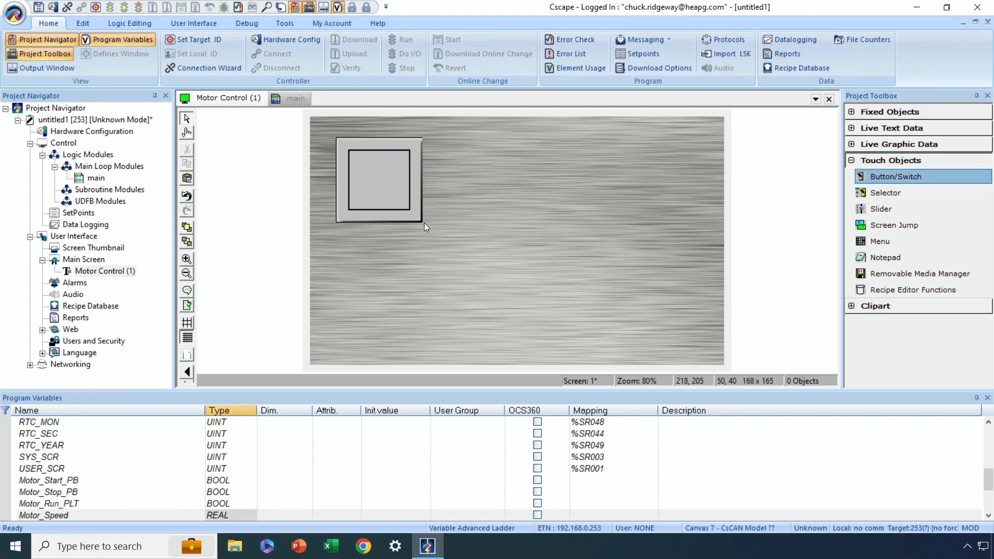
pyautogui.click(388, 183)
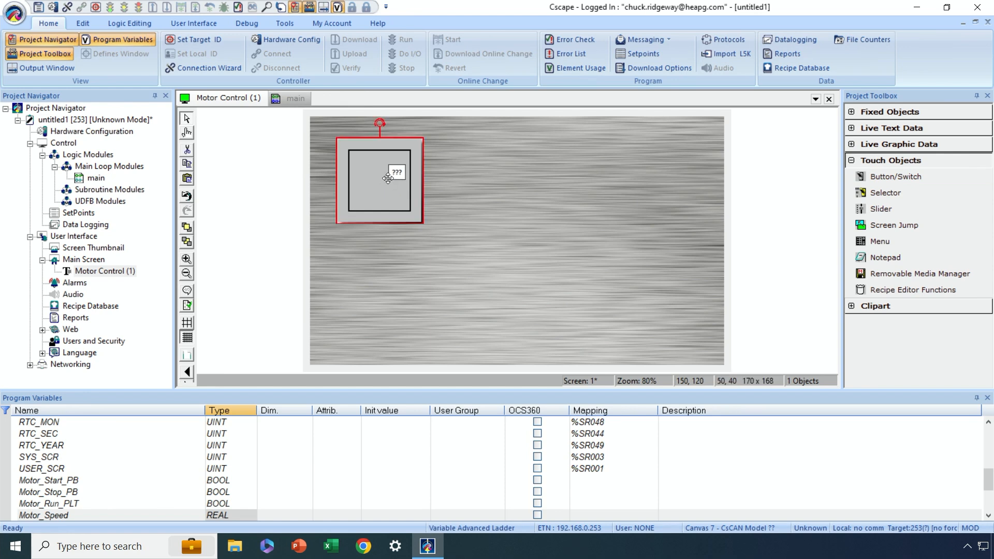
pyautogui.moveTo(390, 189); pyautogui.dragTo(390, 198)
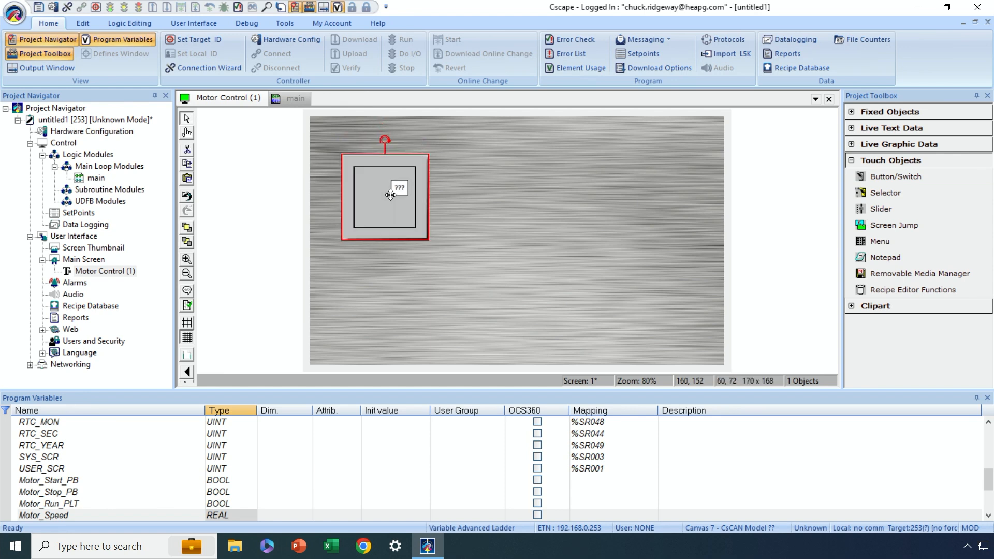
# - Change the placed button's switch type to the silver rotary knob multi-position switch
pyautogui.doubleClick(390, 198)
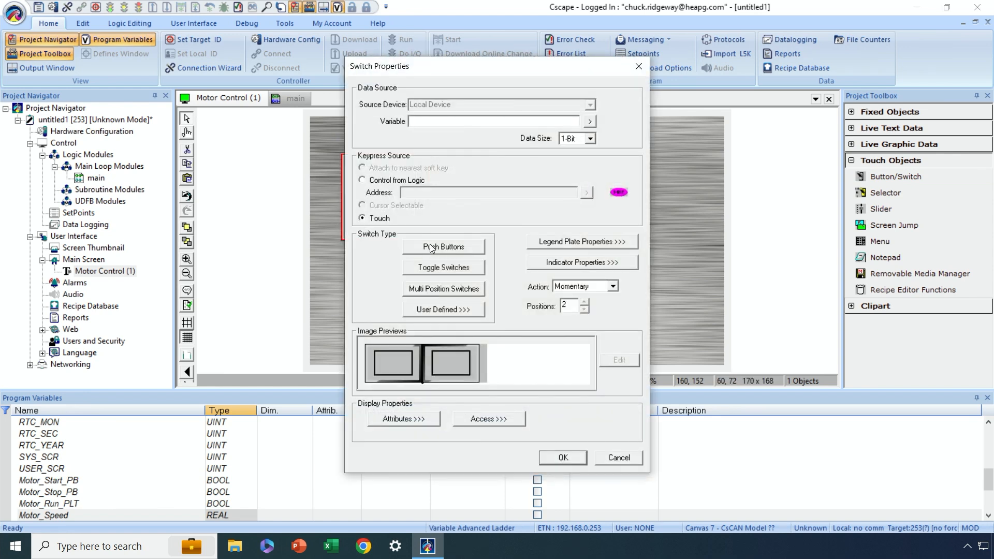
pyautogui.click(426, 291)
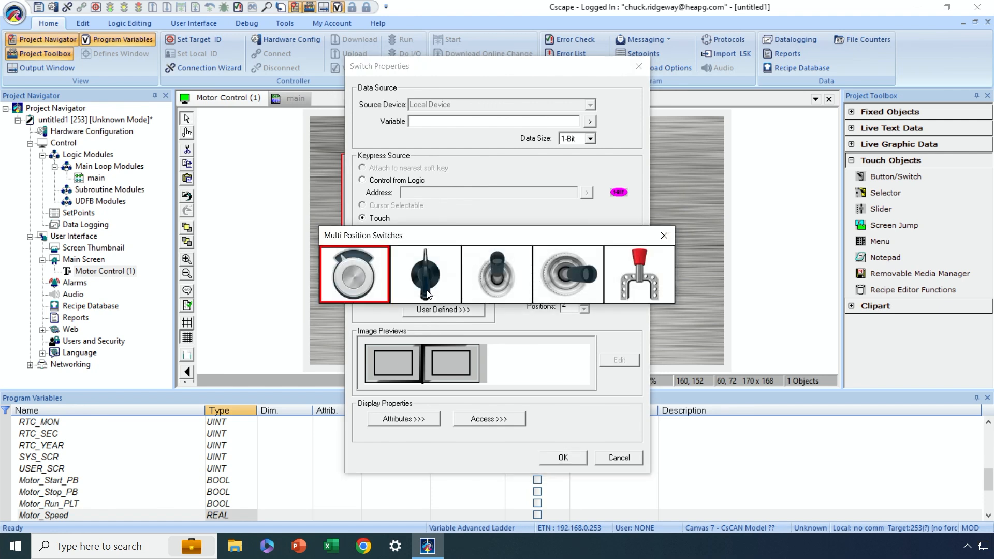
pyautogui.click(367, 284)
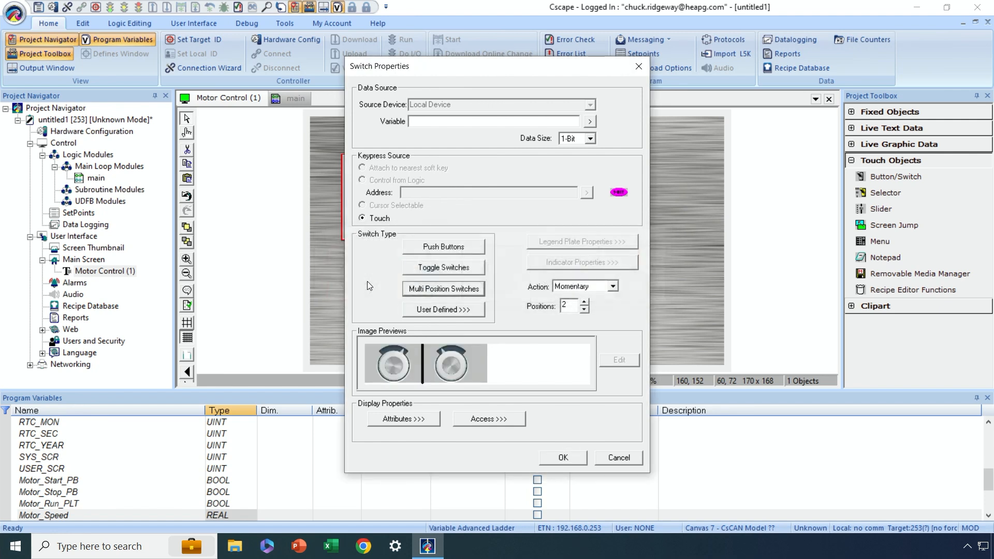
# - Assign the Auto_Mode variable to the rotary switch and set its action to Toggle
pyautogui.click(590, 122)
pyautogui.moveTo(628, 157); pyautogui.dragTo(631, 220)
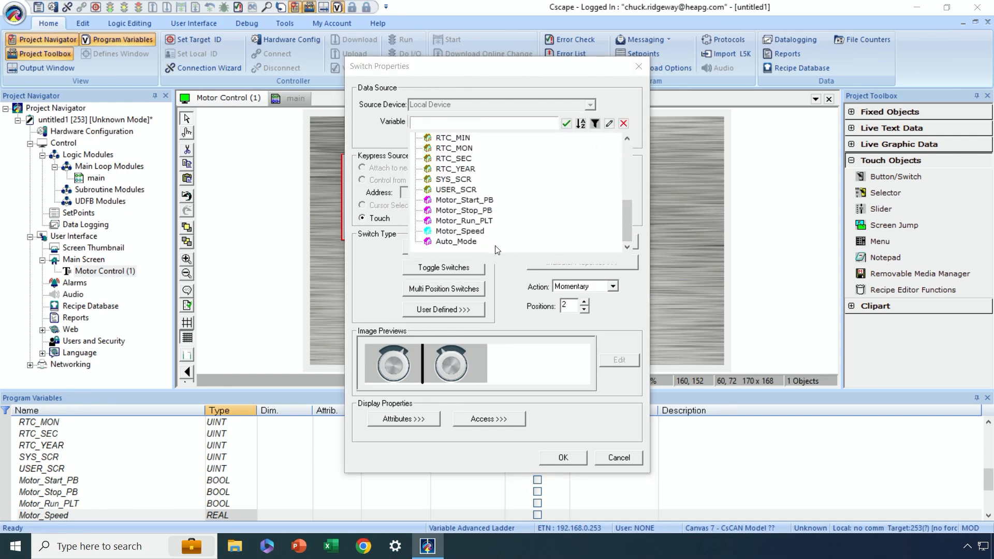
pyautogui.click(468, 242)
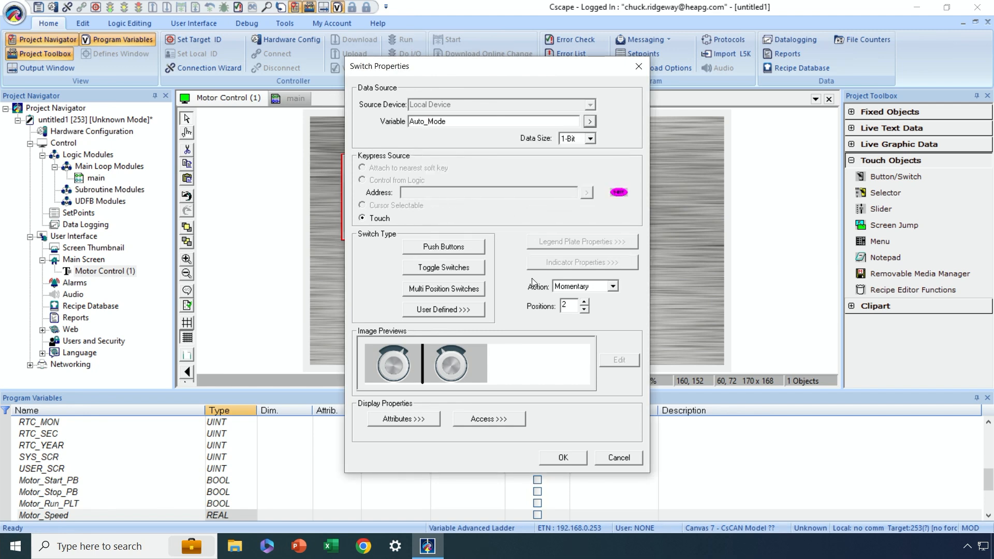
pyautogui.click(613, 286)
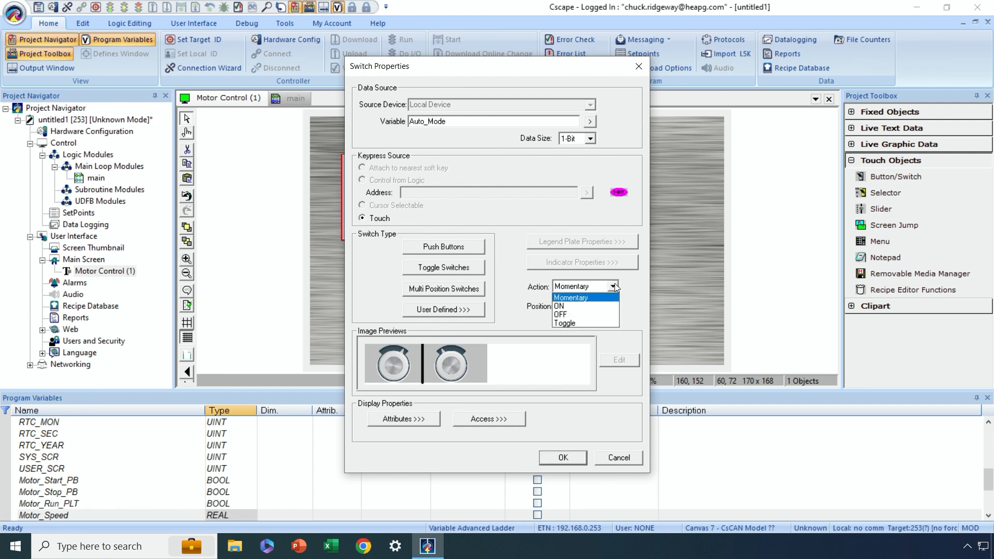
pyautogui.click(590, 323)
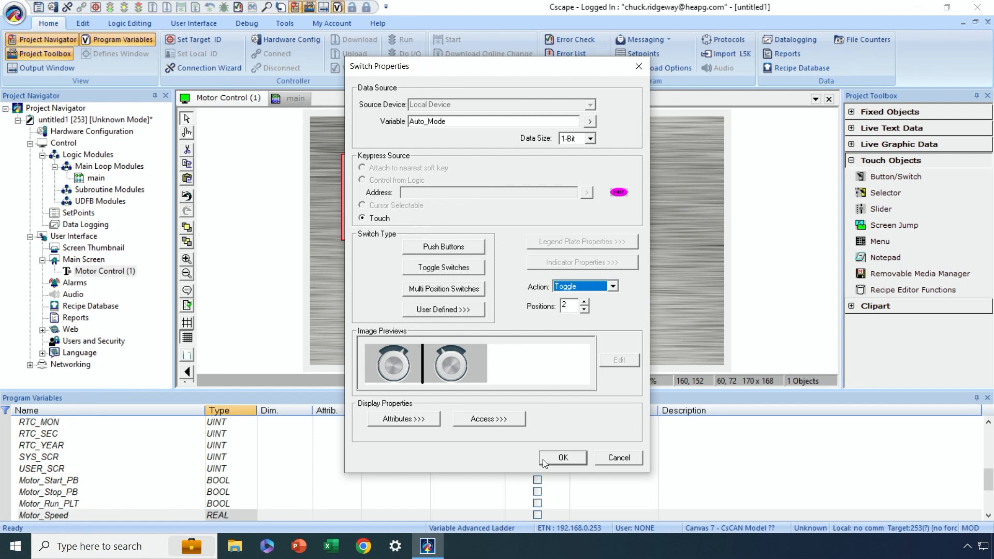
pyautogui.click(562, 457)
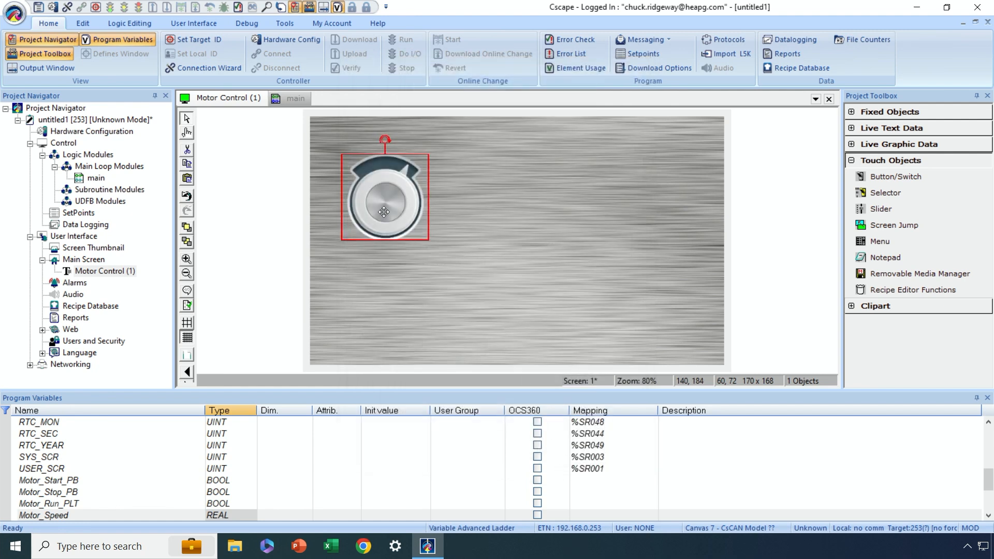
pyautogui.click(449, 217)
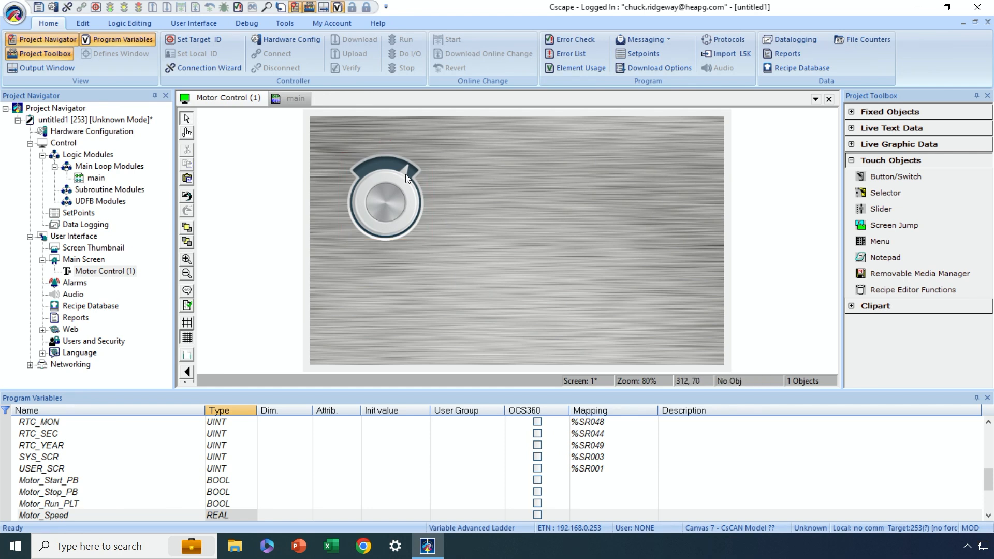
# - Place a Text Label object above and to the left of the rotary switch, at about 40, 24
pyautogui.click(851, 161)
pyautogui.click(851, 128)
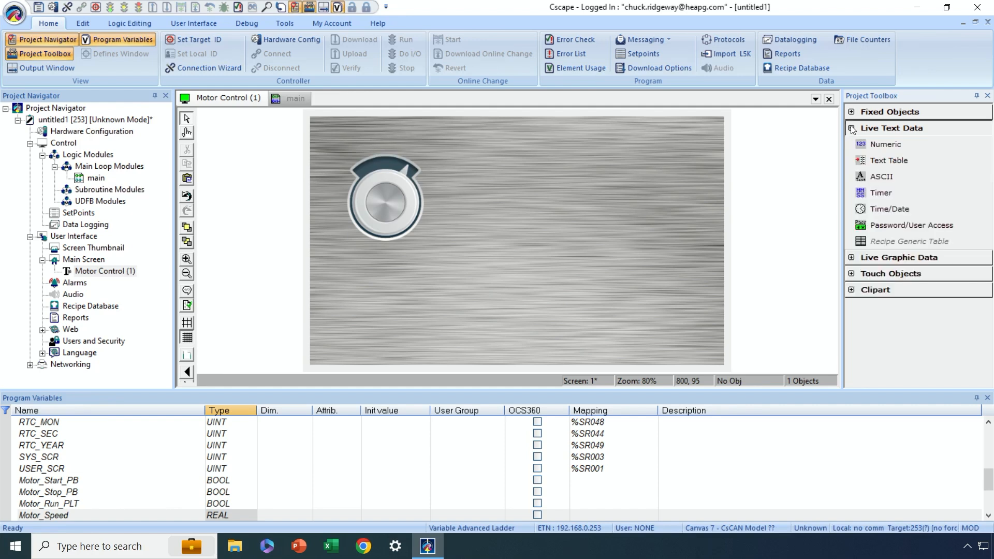
pyautogui.click(851, 129)
pyautogui.click(852, 112)
pyautogui.click(887, 125)
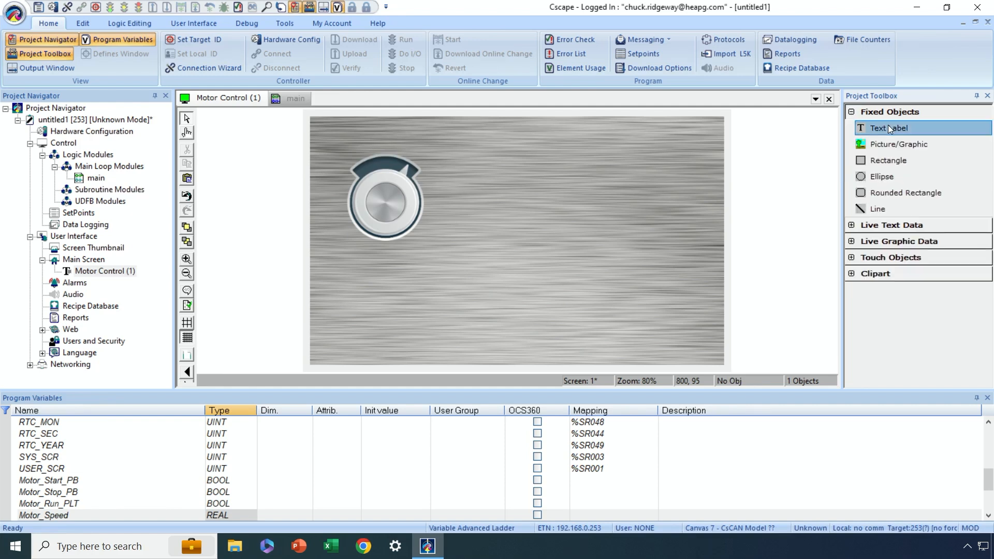
pyautogui.click(328, 130)
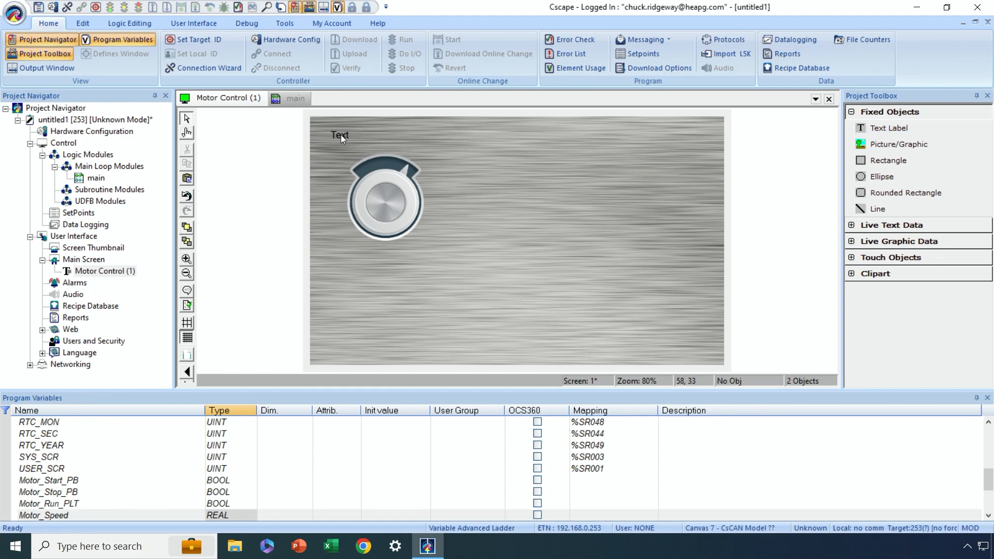
# - Set the new label's font to Canvas 30 and its text to HAND, and move it to about 20, 32
pyautogui.doubleClick(341, 134)
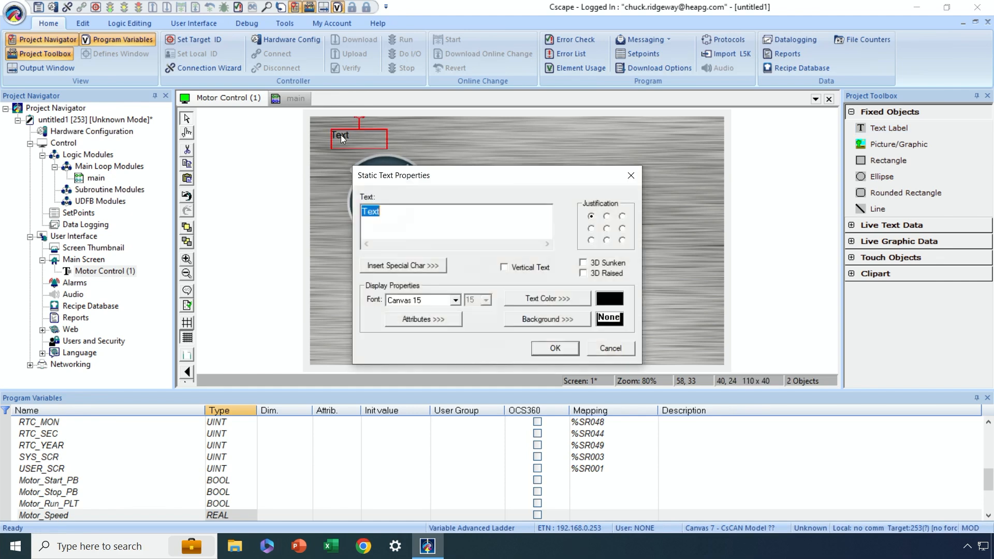
pyautogui.click(455, 300)
pyautogui.click(441, 346)
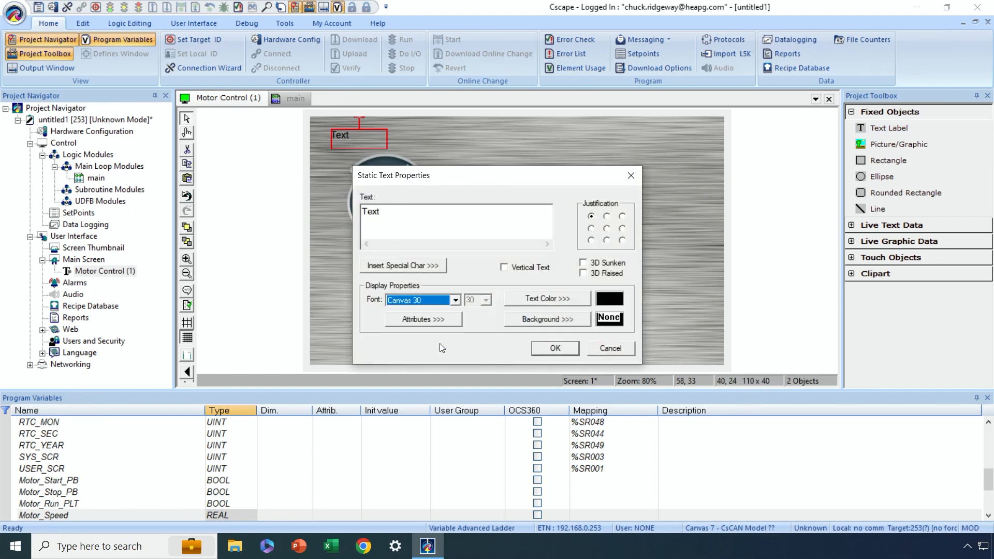
pyautogui.moveTo(384, 210); pyautogui.dragTo(348, 209)
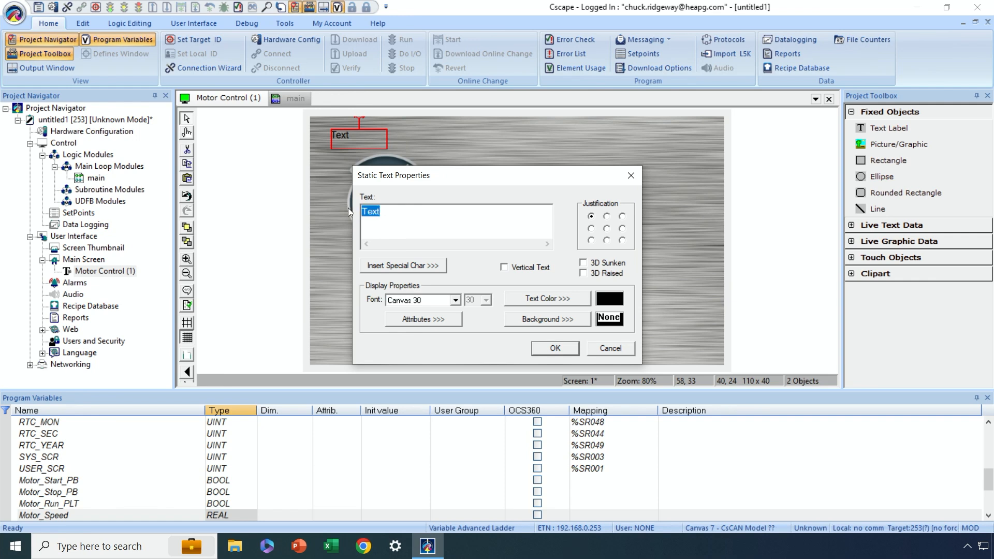
pyautogui.write('HAND')
pyautogui.click(549, 348)
pyautogui.moveTo(371, 140); pyautogui.dragTo(359, 144)
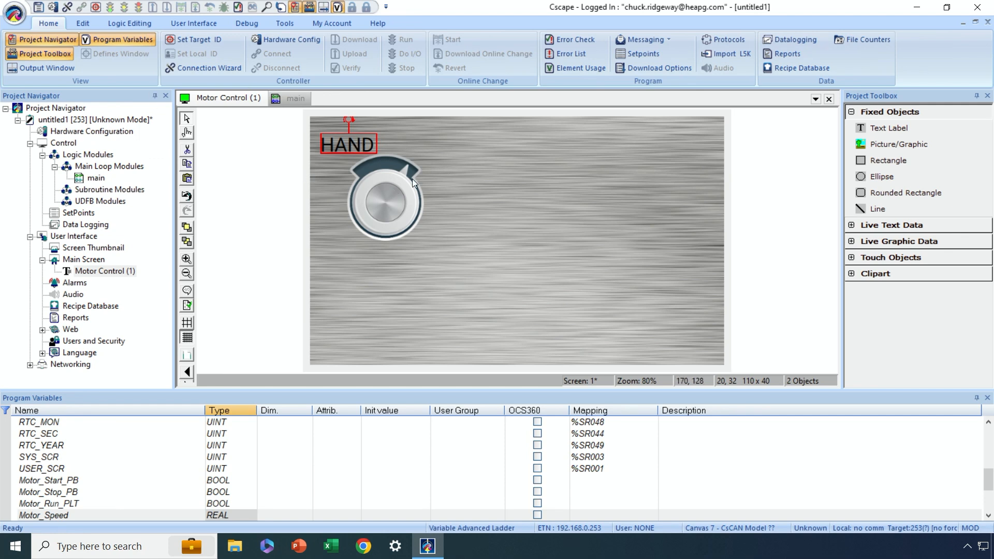
# - Test the rotary switch's toggle action on the screen
pyautogui.click(188, 133)
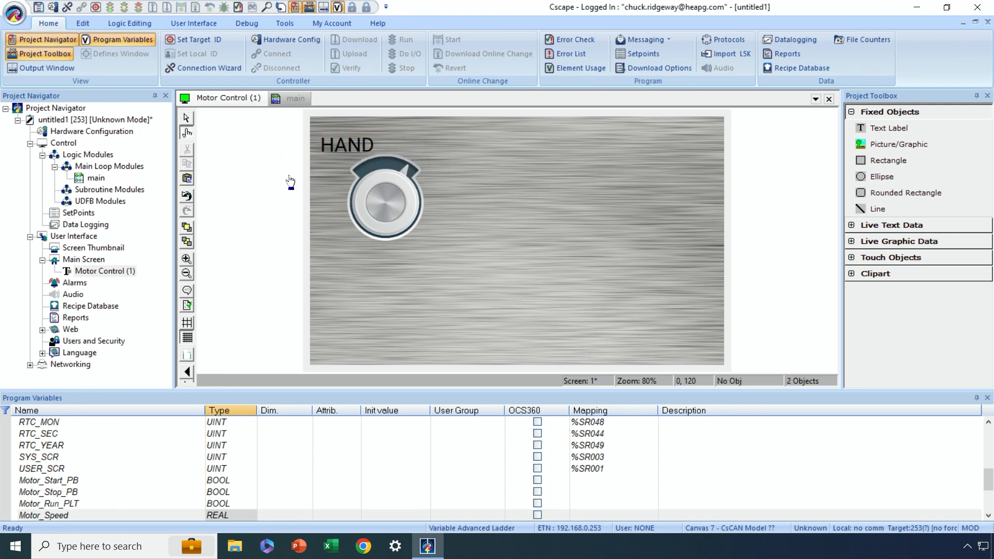
pyautogui.click(389, 203)
# - Duplicate the HAND label and position the copy level with it, above the knob's other side at 170, 32
pyautogui.click(339, 147)
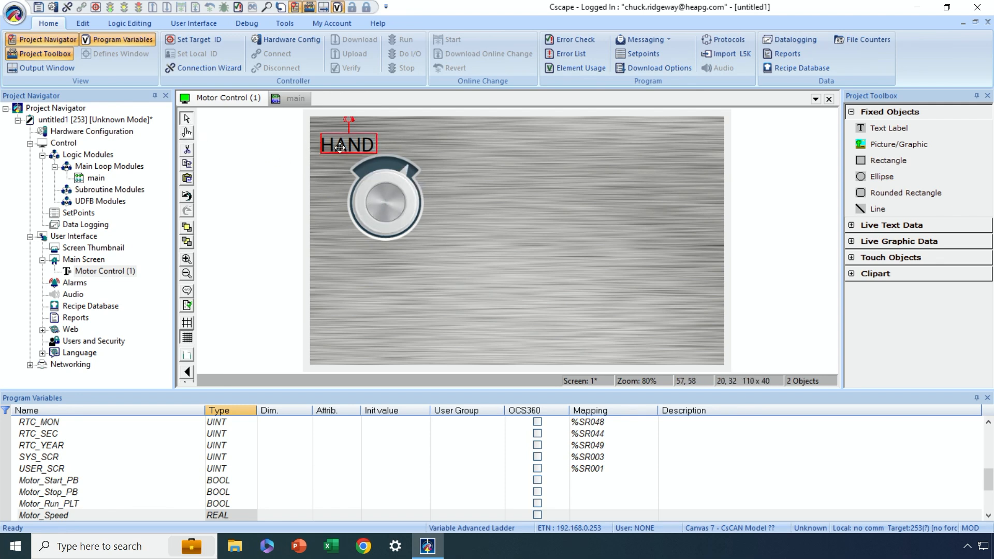
pyautogui.rightClick(339, 148)
pyautogui.click(359, 163)
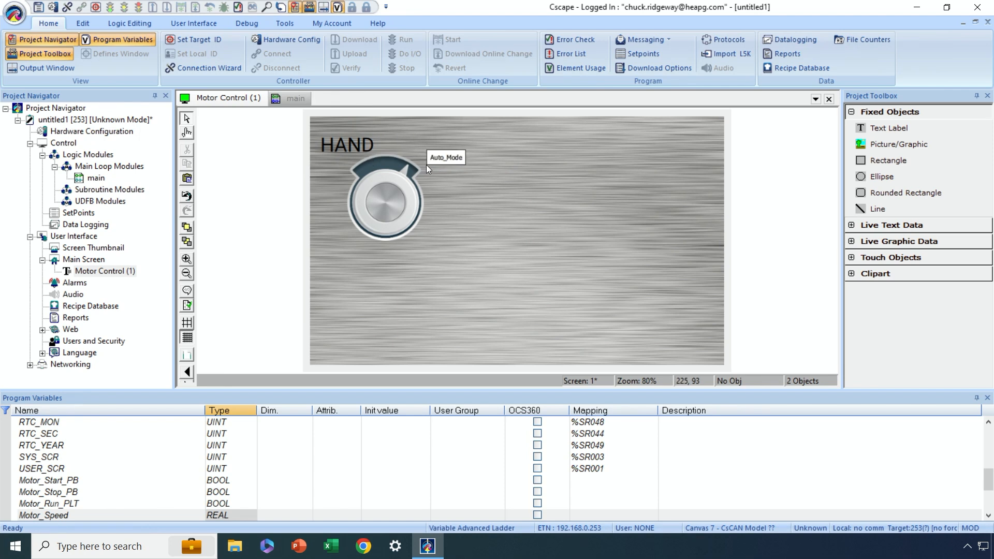
pyautogui.hotkey('ctrl', 'v')
pyautogui.press('Up')
pyautogui.press('Right')
pyautogui.press('Right')
pyautogui.press('Right')
pyautogui.press('Right')
pyautogui.press('Right')
pyautogui.press('Right')
pyautogui.press('Right')
pyautogui.press('Right')
pyautogui.press('Right')
pyautogui.press('Right')
pyautogui.press('Right')
pyautogui.press('Right')
pyautogui.press('Right')
pyautogui.press('Right')
pyautogui.press('Right')
pyautogui.press('Right')
pyautogui.press('Right')
pyautogui.press('Right')
pyautogui.press('Right')
pyautogui.press('Right')
pyautogui.press('Right')
pyautogui.press('Right')
pyautogui.press('Right')
pyautogui.press('Right')
pyautogui.press('Right')
pyautogui.press('Right')
pyautogui.press('Right')
pyautogui.press('Right')
pyautogui.press('Right')
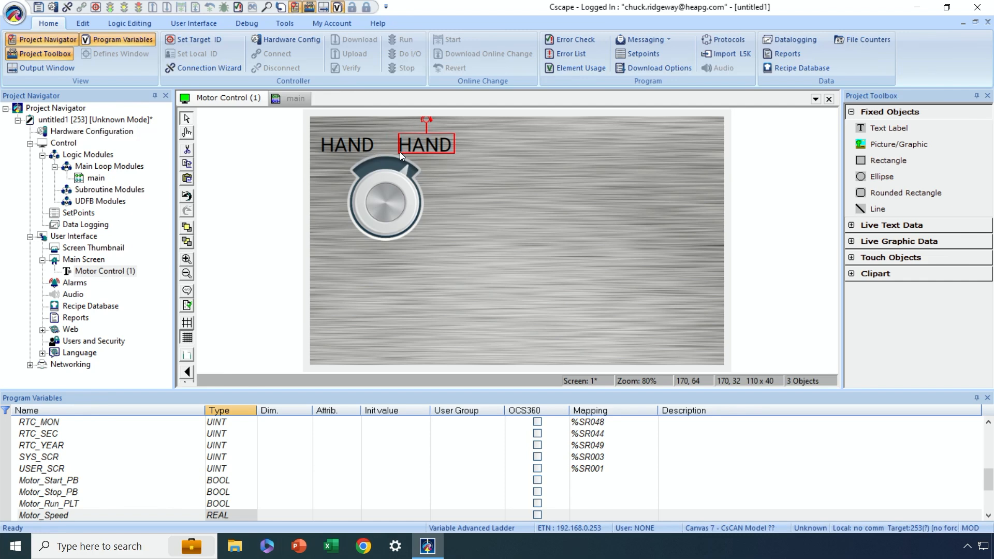
# - Change the copied label's text to AUTO
pyautogui.doubleClick(437, 144)
pyautogui.write('AUTO')
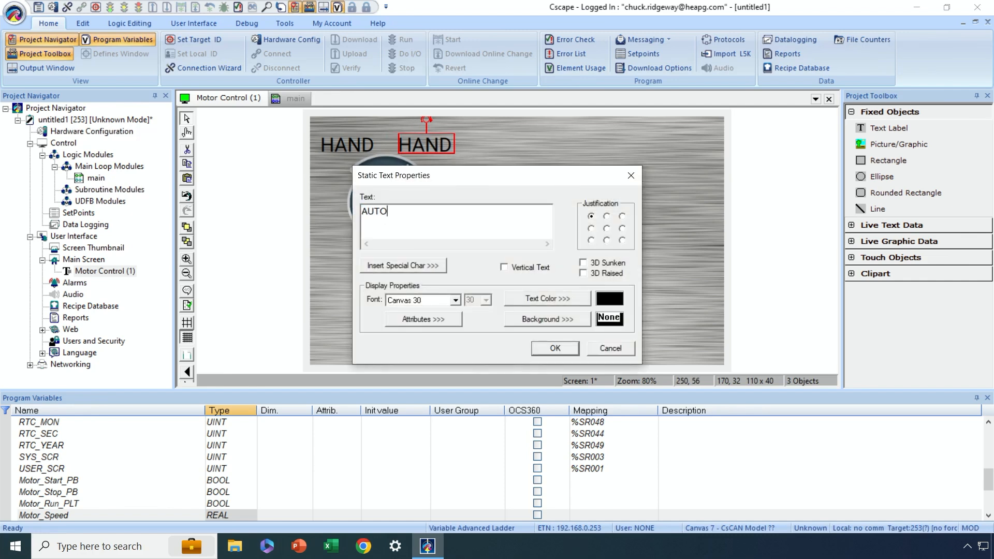
pyautogui.click(546, 348)
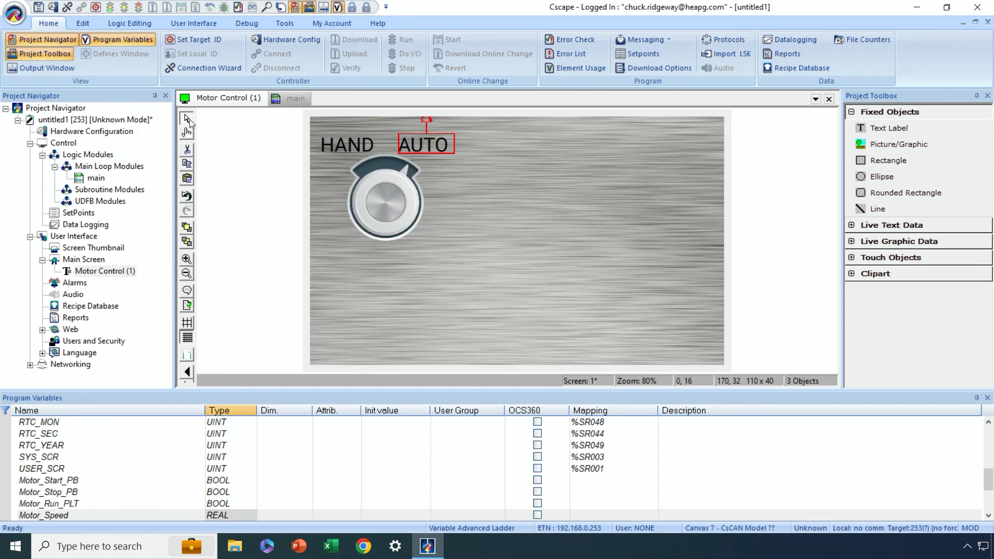
# - Test toggling the rotary switch between HAND and AUTO, and return to object selection mode
pyautogui.click(186, 133)
pyautogui.click(387, 205)
pyautogui.click(387, 205)
pyautogui.click(386, 205)
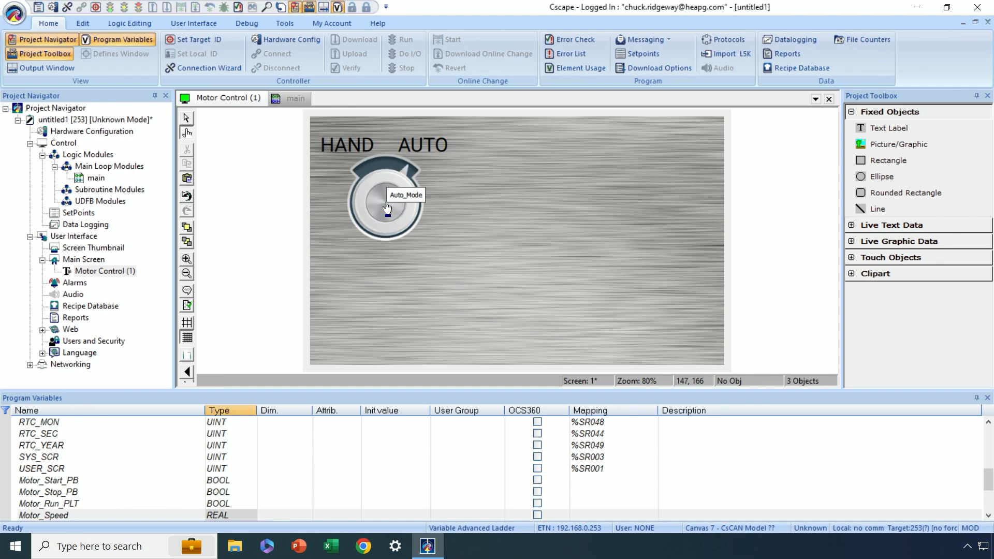
pyautogui.click(187, 118)
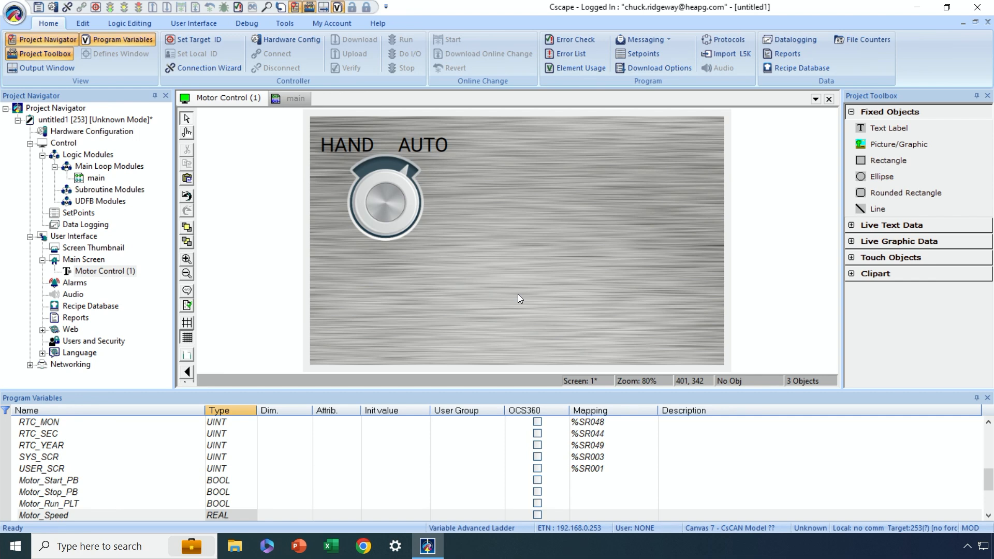
# - Place a Button/Switch touch object about 150 x 160 to the right of the rotary switch, at about 410, 80
pyautogui.click(851, 113)
pyautogui.click(851, 160)
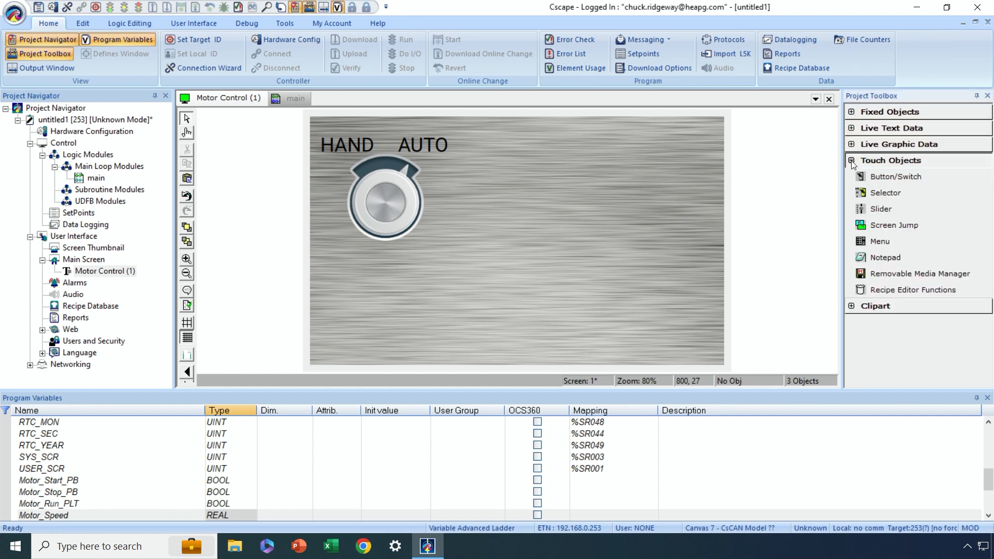
pyautogui.click(885, 176)
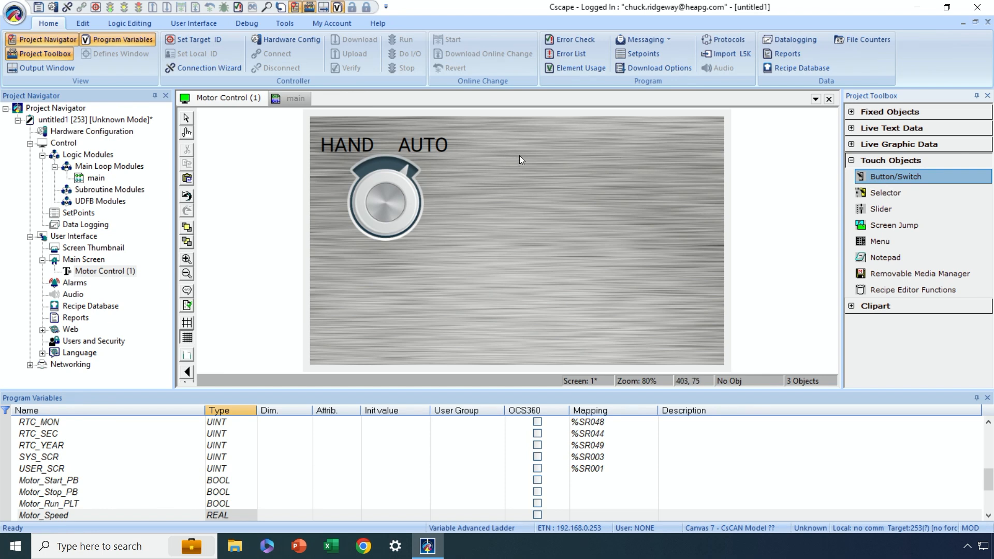
pyautogui.moveTo(520, 152); pyautogui.dragTo(600, 232)
# - Assign the Motor_Start_PB variable to the new button
pyautogui.doubleClick(570, 199)
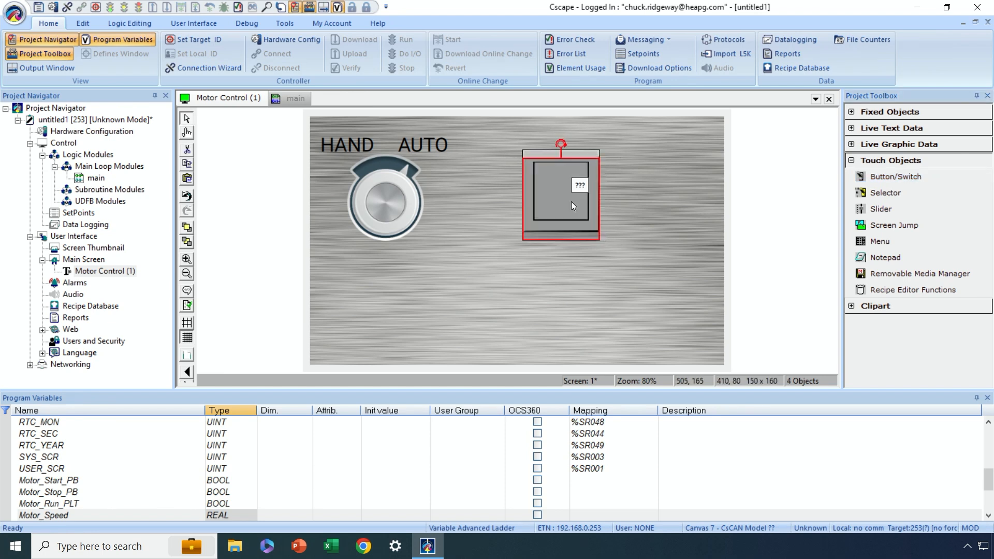
pyautogui.doubleClick(570, 200)
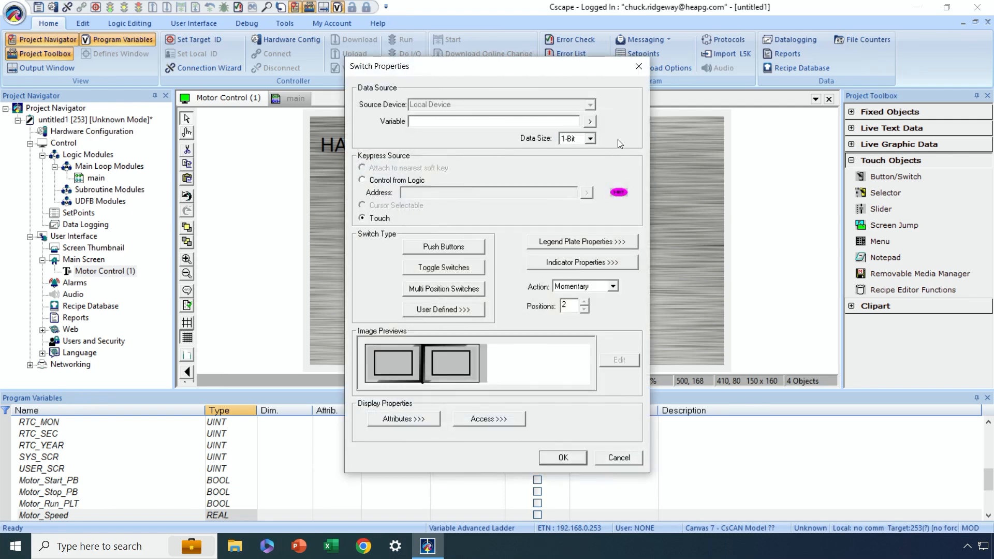
pyautogui.click(590, 121)
pyautogui.scroll(-5, 543, 161)
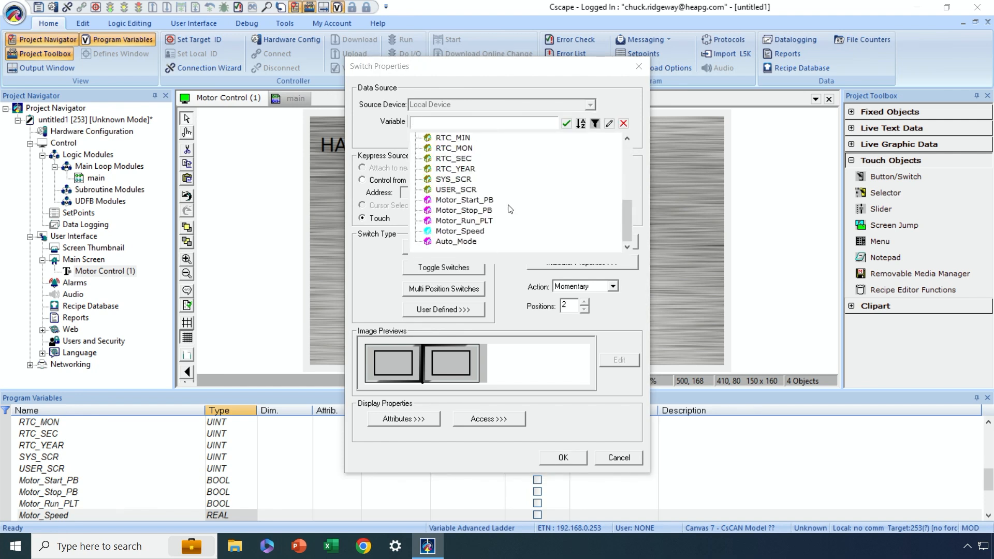
pyautogui.doubleClick(475, 201)
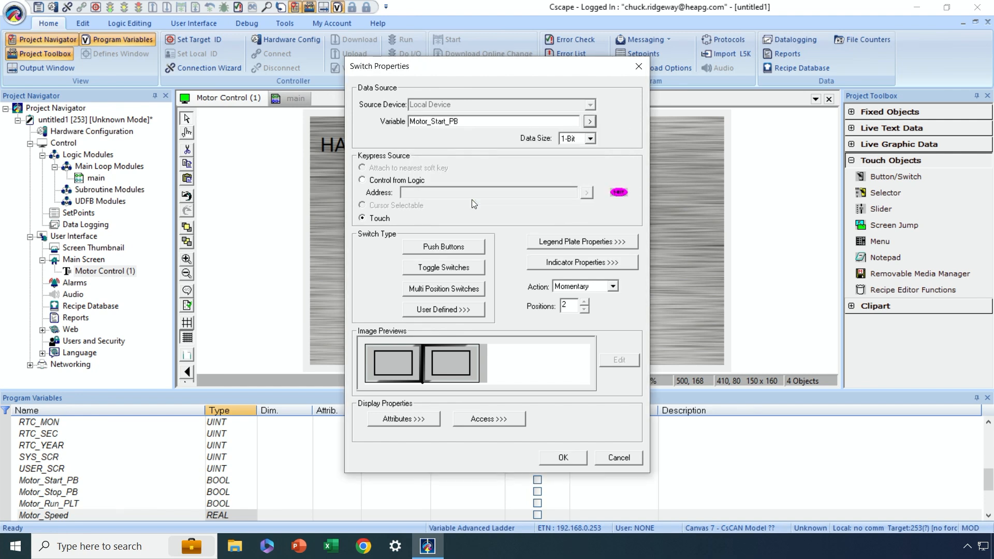
# - Change the Motor_Start_PB button's switch type to the raised green push button
pyautogui.click(454, 247)
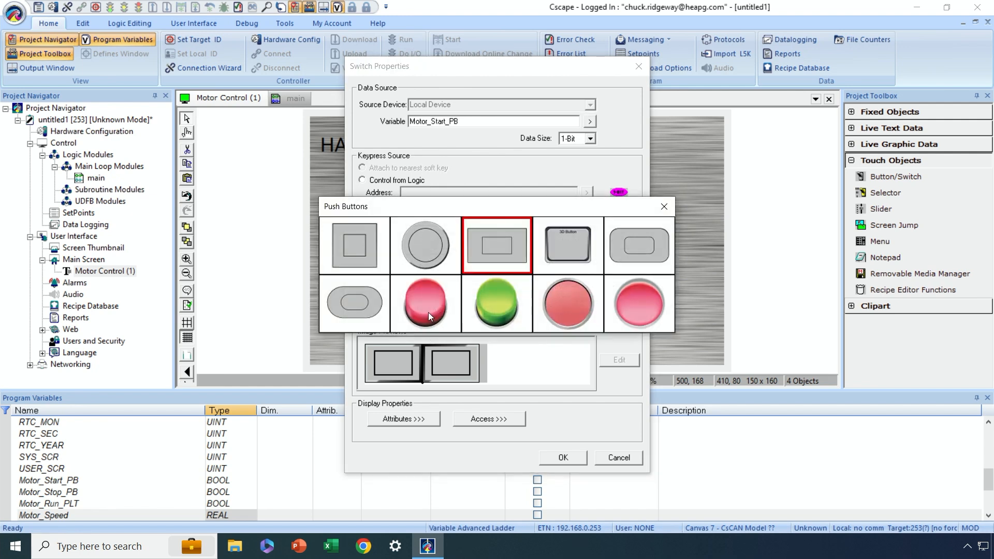
pyautogui.doubleClick(564, 313)
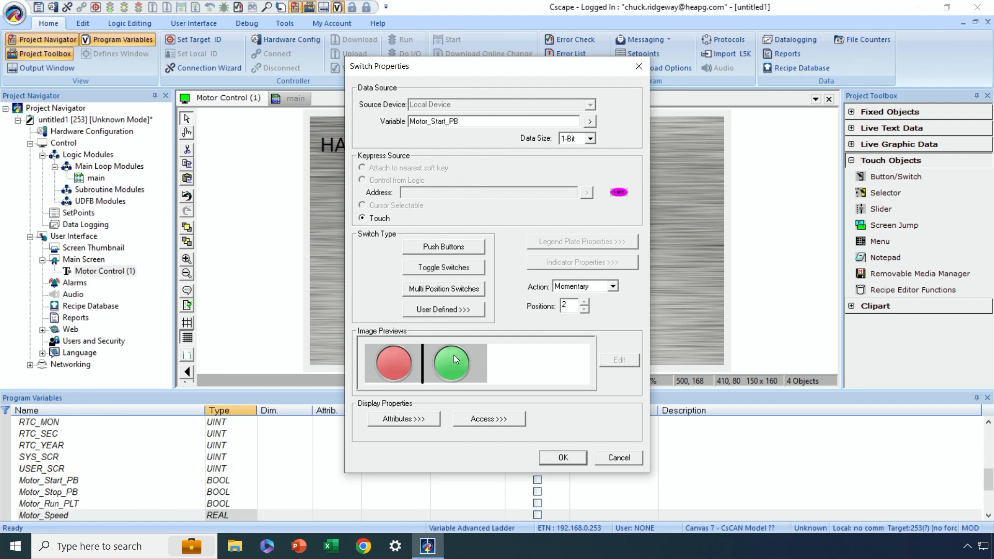
pyautogui.click(458, 249)
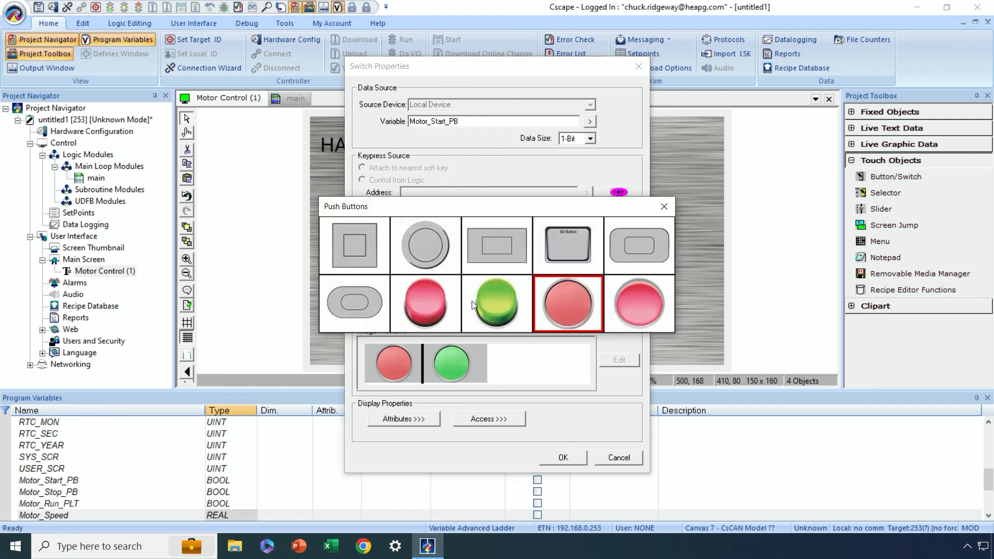
pyautogui.click(491, 305)
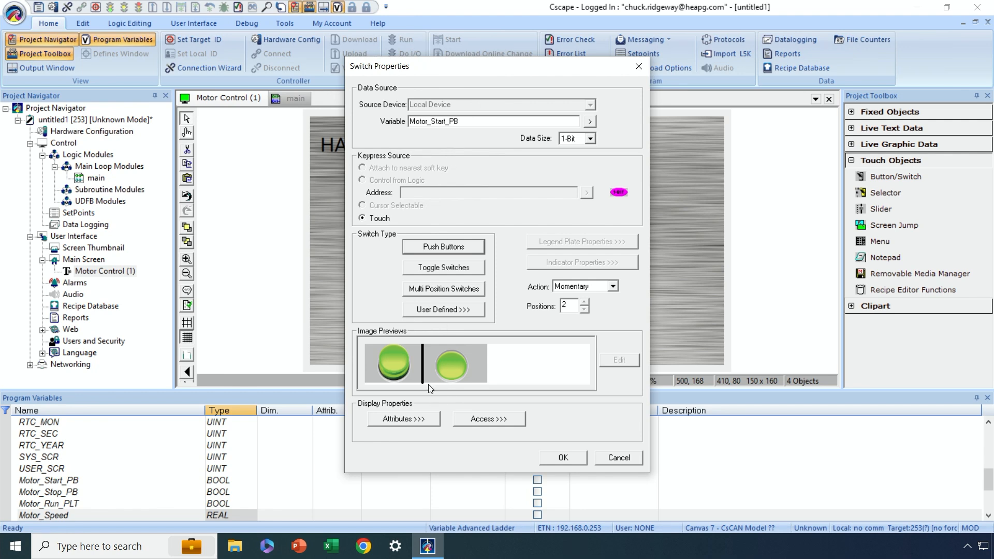
pyautogui.click(563, 457)
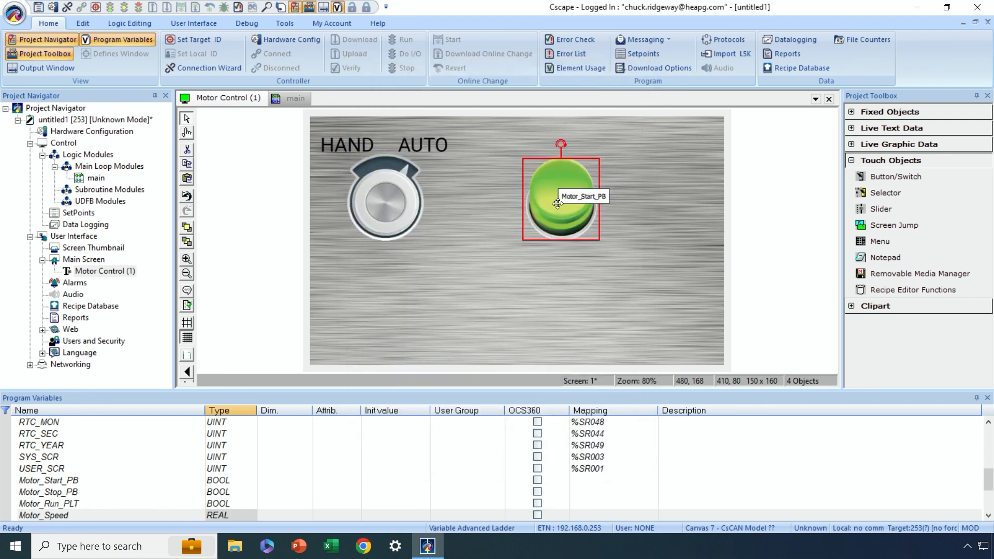
# - Copy the AUTO label above the green button at 410, 32 and widen the copy to 150 x 40
pyautogui.click(613, 210)
pyautogui.click(436, 145)
pyautogui.rightClick(435, 145)
pyautogui.click(452, 160)
pyautogui.rightClick(469, 138)
pyautogui.click(484, 143)
pyautogui.moveTo(436, 148); pyautogui.dragTo(523, 151)
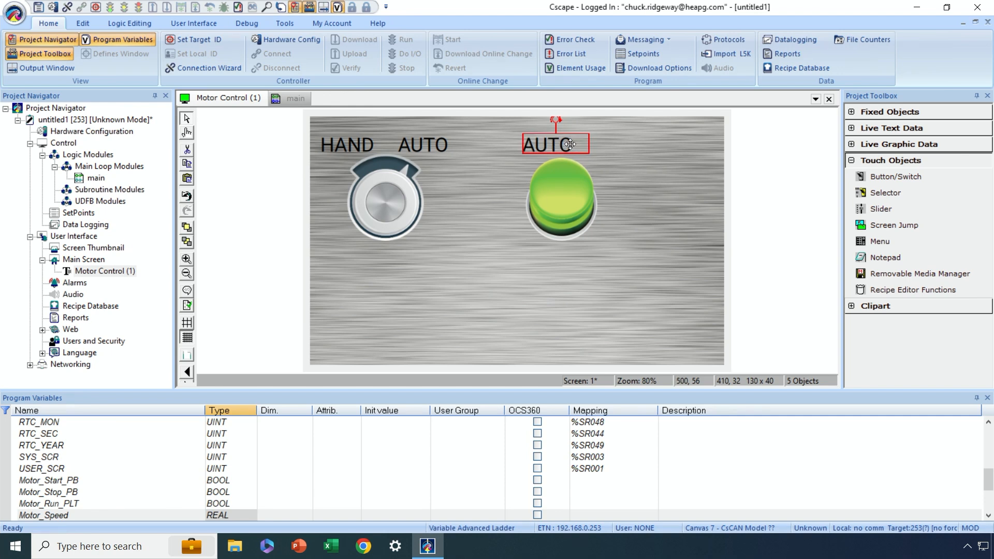
pyautogui.moveTo(589, 147); pyautogui.dragTo(600, 146)
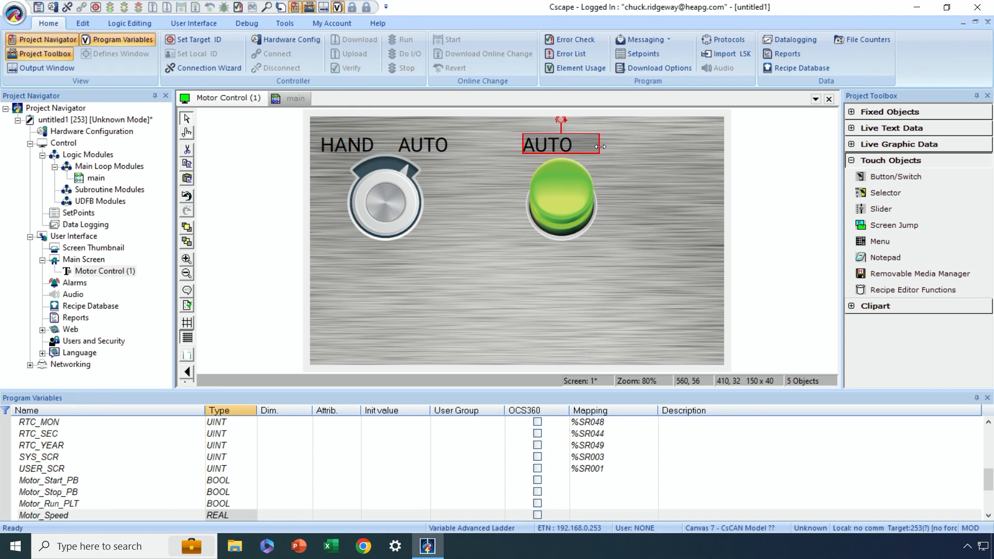
# - Change the label above the green button to START with top-center justification
pyautogui.doubleClick(572, 144)
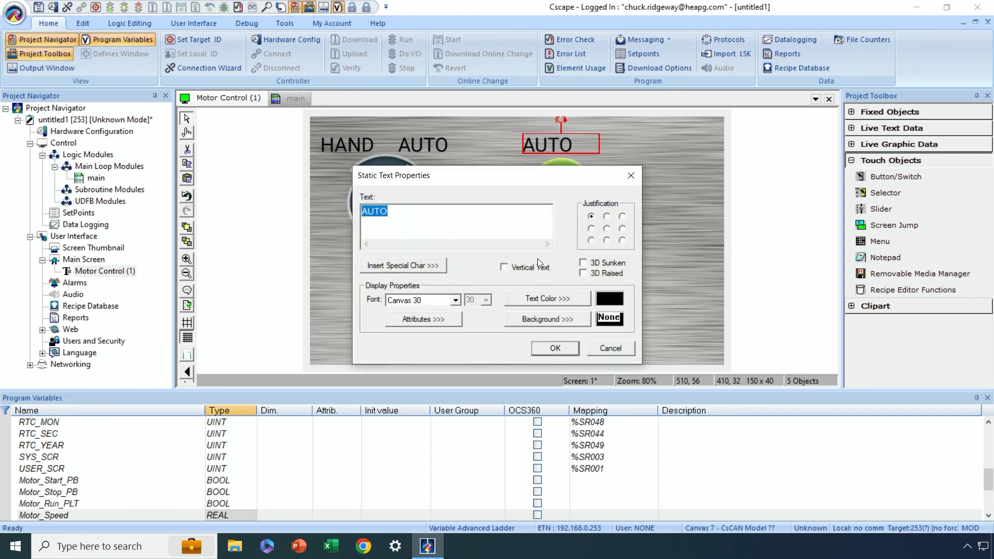
pyautogui.click(606, 216)
pyautogui.write('START')
pyautogui.click(554, 348)
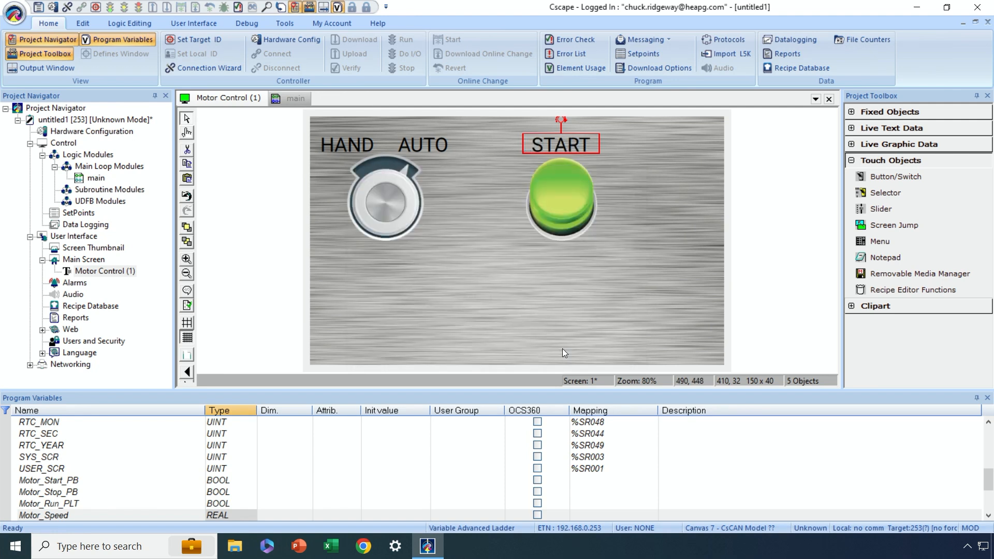
# - Set the green start button's properties as the default for Switch objects
pyautogui.click(567, 199)
pyautogui.rightClick(566, 200)
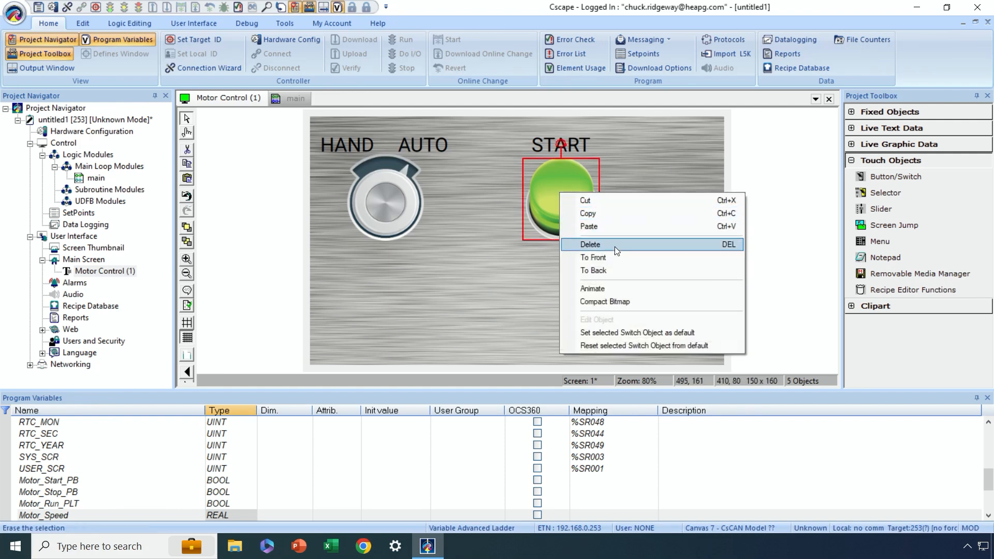
pyautogui.click(625, 334)
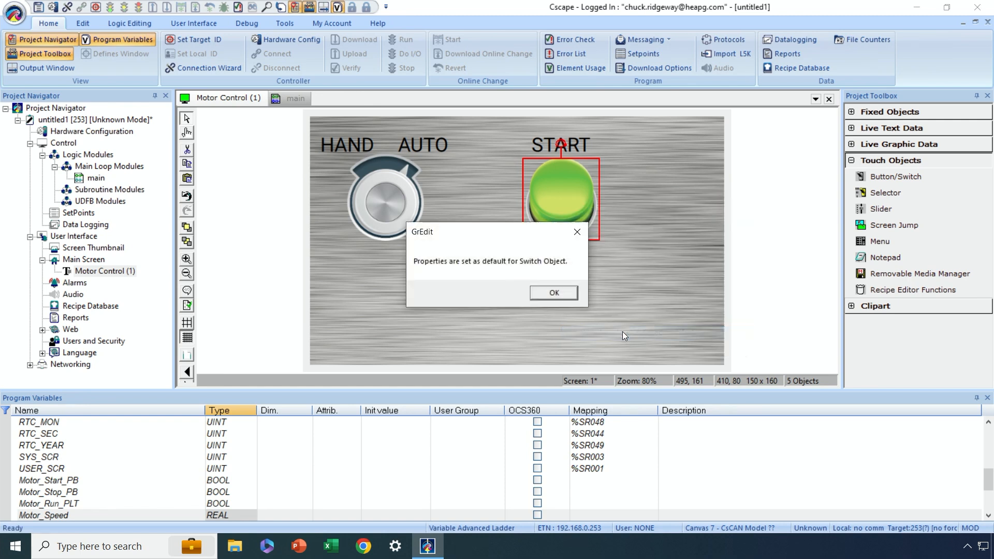
pyautogui.click(553, 292)
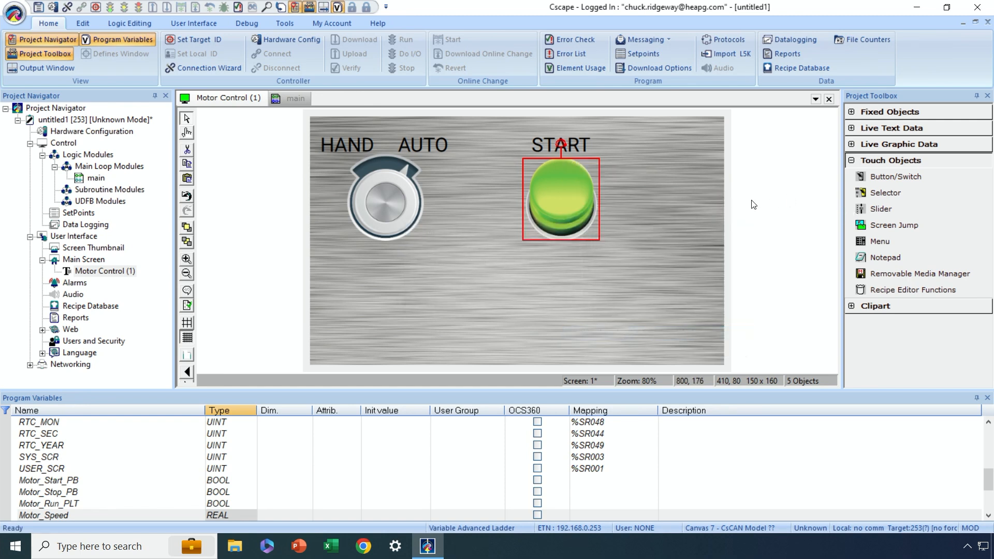
# - Place another Button/Switch touch object to the right of the start button, starting at about 610, 80
pyautogui.click(894, 177)
pyautogui.click(625, 157)
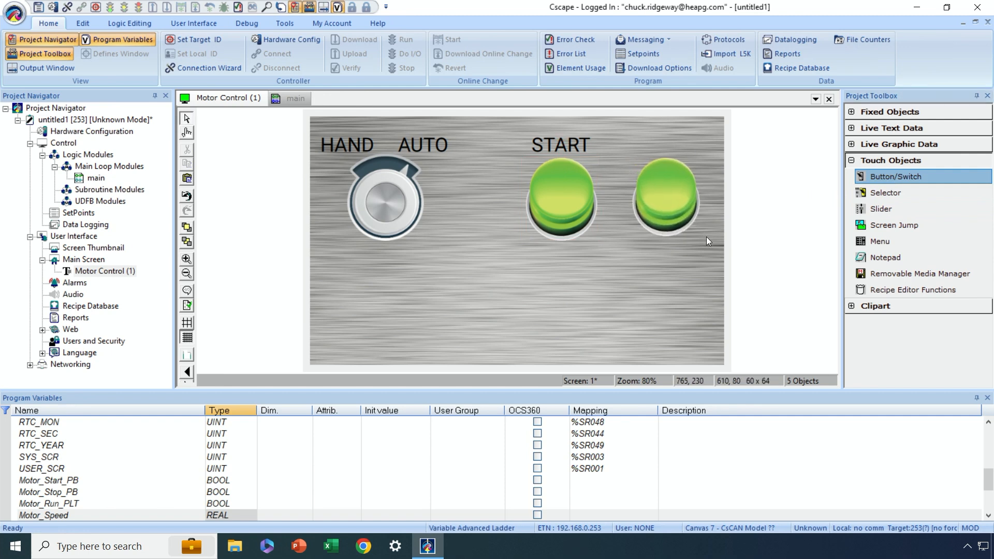
# - Position the second green push button at 610, 80 with a size of 150 x 160
pyautogui.click(679, 209)
pyautogui.moveTo(679, 209); pyautogui.dragTo(675, 206)
pyautogui.click(645, 317)
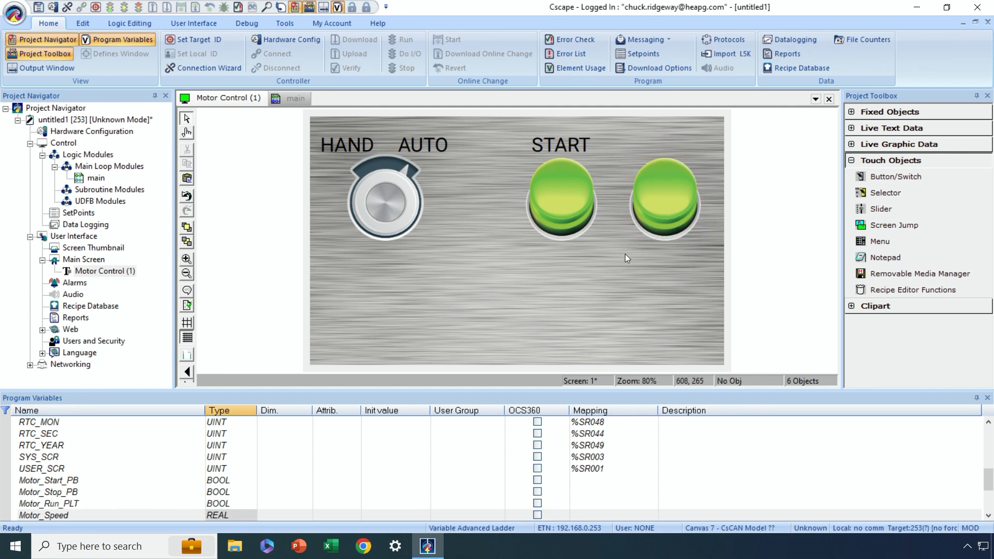
# - Change the second push button to the raised red round style and assign it the variable Motor_Stop_PB
pyautogui.doubleClick(665, 200)
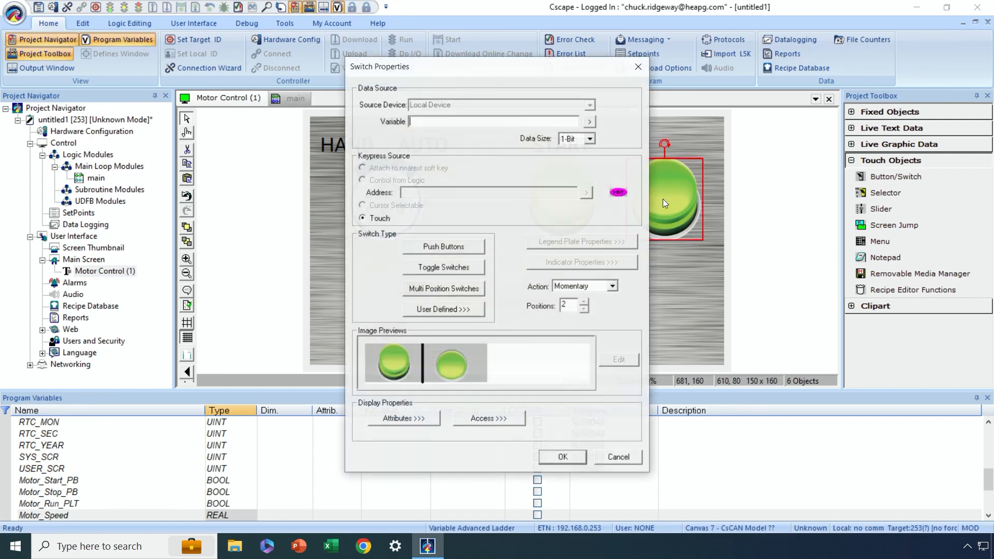
pyautogui.click(464, 246)
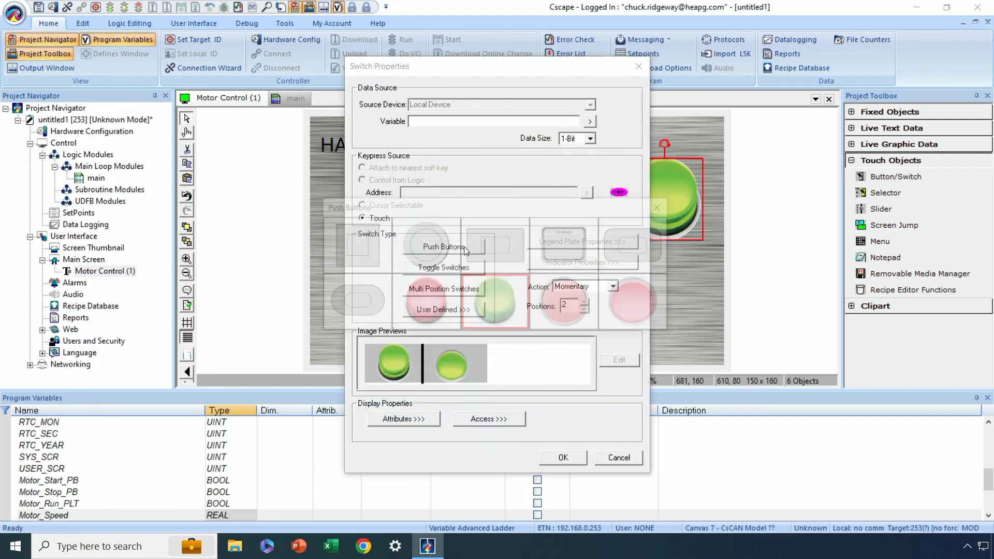
pyautogui.doubleClick(436, 303)
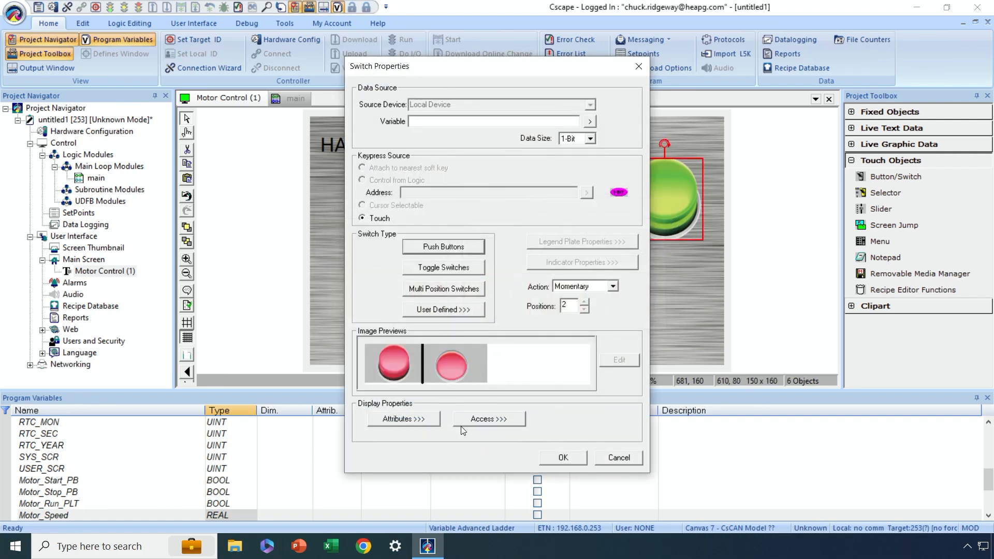
pyautogui.click(590, 125)
pyautogui.scroll(-3, 510, 199)
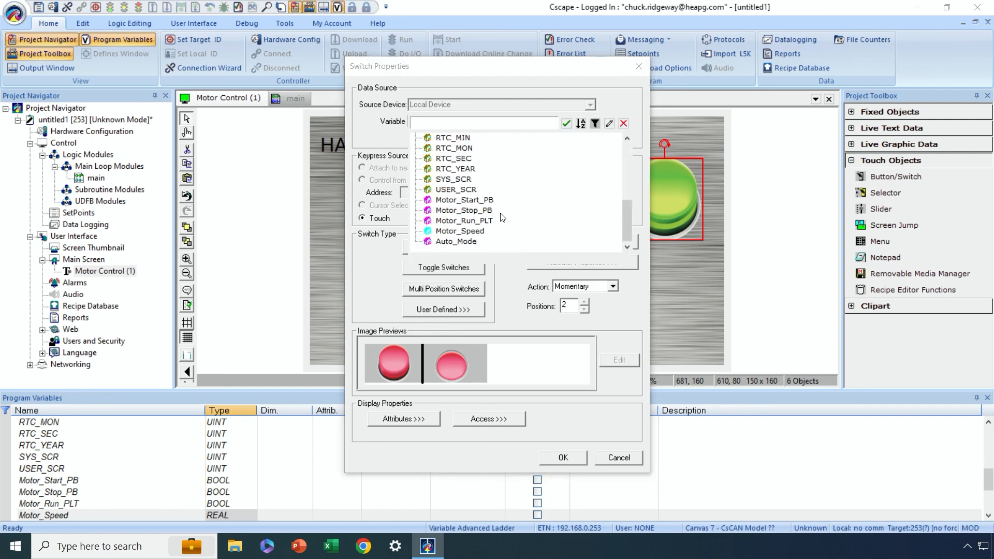
pyautogui.doubleClick(464, 210)
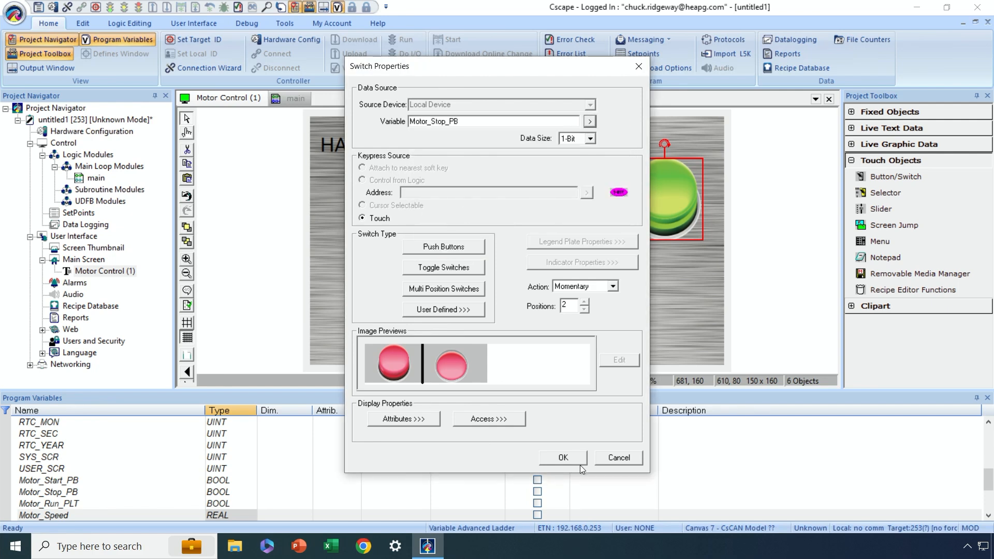
pyautogui.click(579, 463)
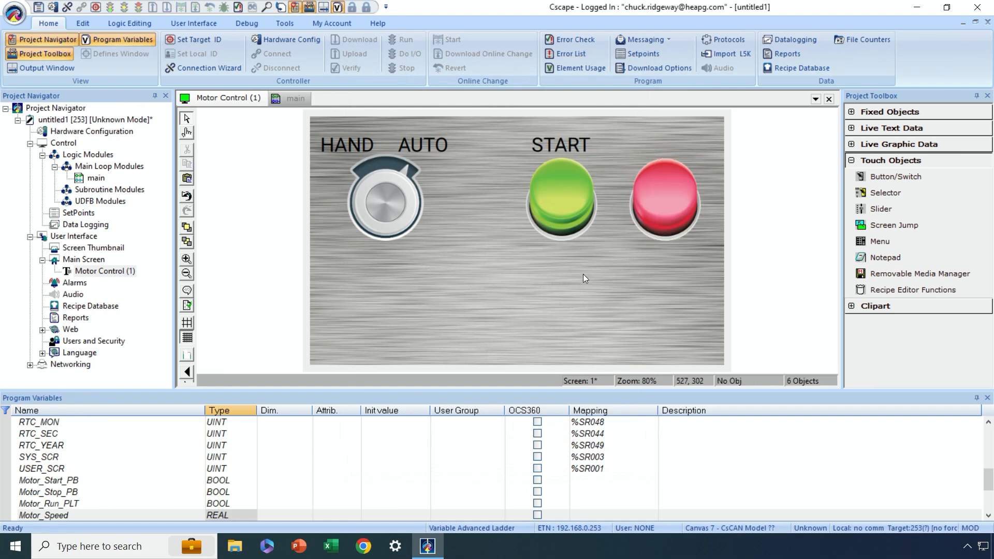
# - Copy the START label and place the copy above the red button at 610, 32
pyautogui.click(580, 145)
pyautogui.rightClick(582, 145)
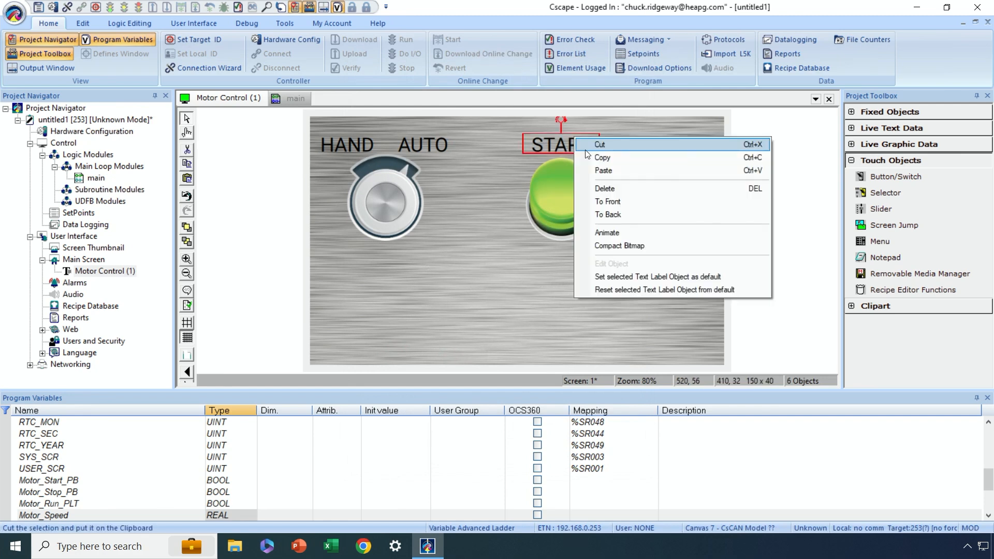
pyautogui.click(600, 158)
pyautogui.rightClick(614, 155)
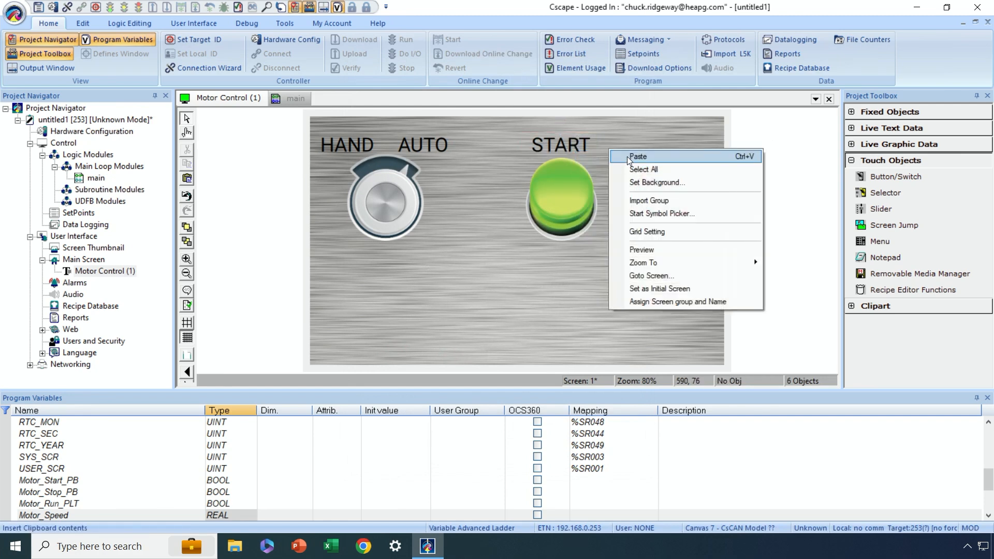
pyautogui.click(637, 156)
pyautogui.moveTo(576, 149); pyautogui.dragTo(672, 151)
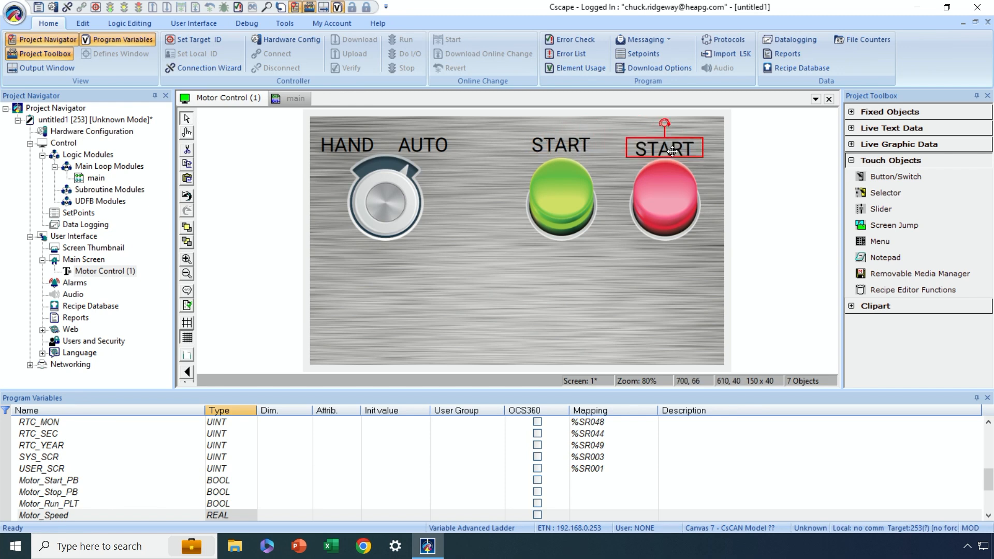
pyautogui.moveTo(672, 150); pyautogui.dragTo(672, 148)
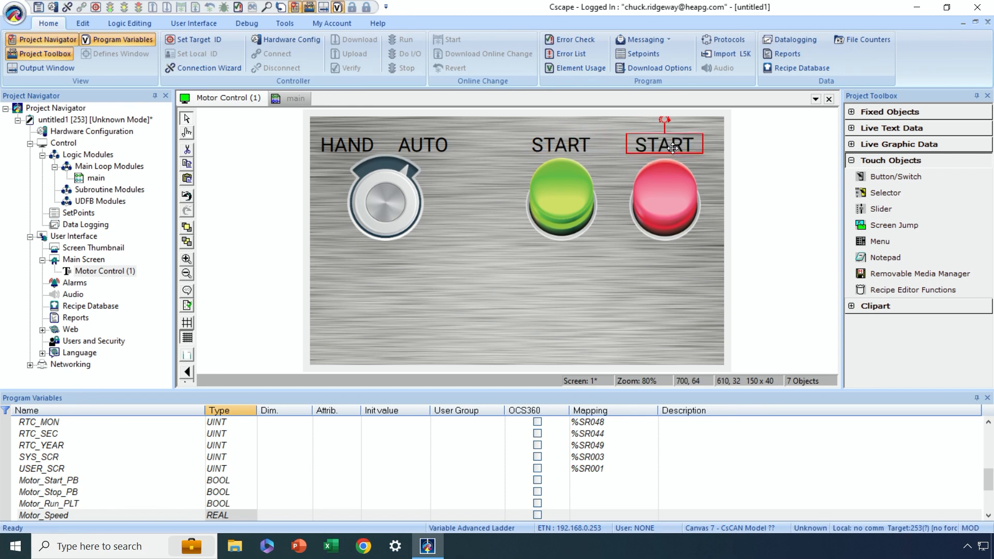
# - Change the text of the label above the red button to STOP
pyautogui.doubleClick(672, 148)
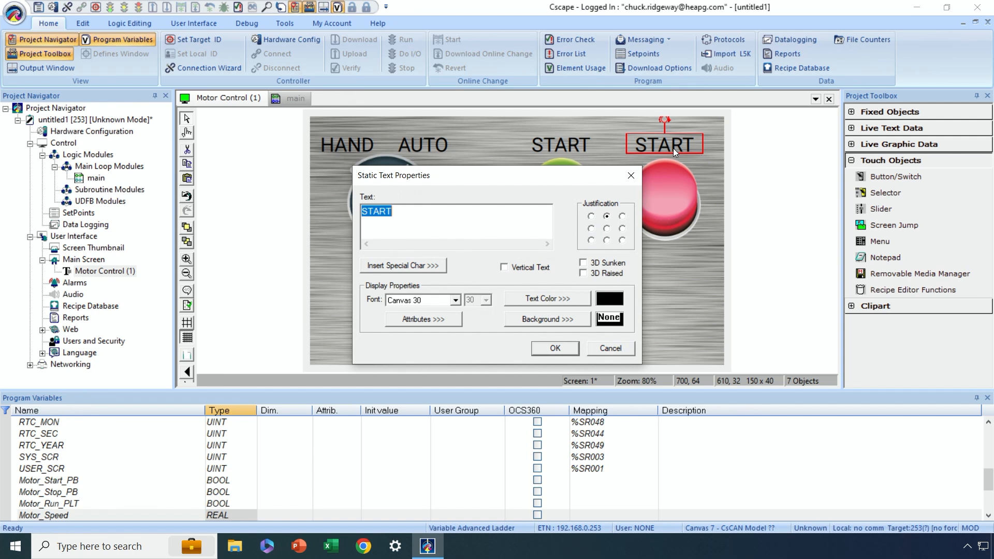
pyautogui.write('STOP')
pyautogui.click(553, 344)
pyautogui.click(607, 270)
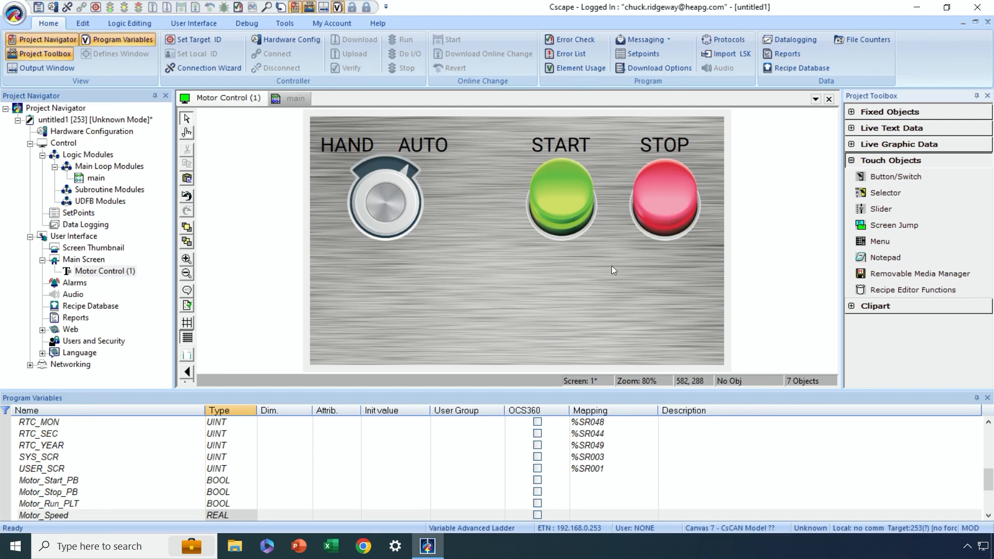
# - Place a Lamp/Indicator object of about 260 x 176 below the push buttons, starting at 460, 272
pyautogui.click(852, 161)
pyautogui.click(851, 144)
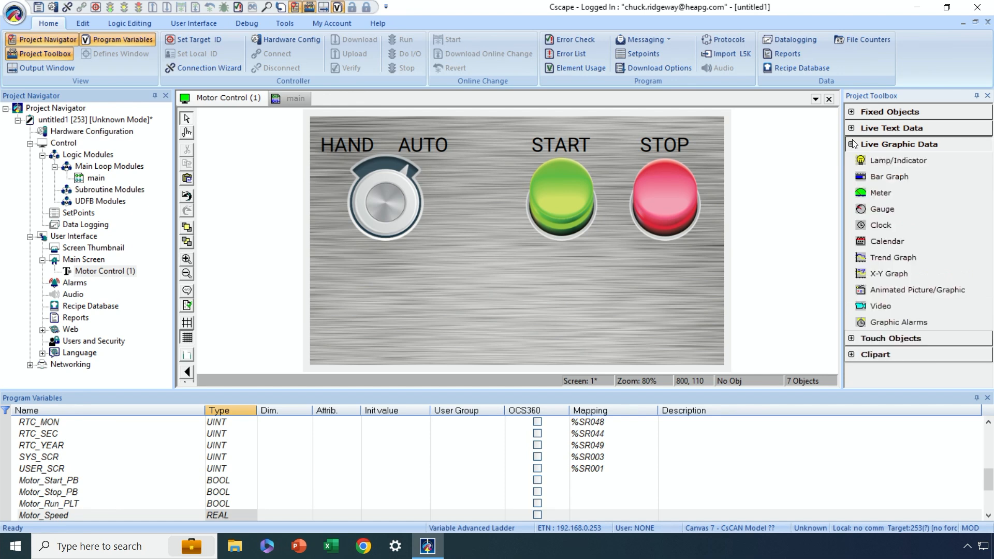
pyautogui.click(896, 160)
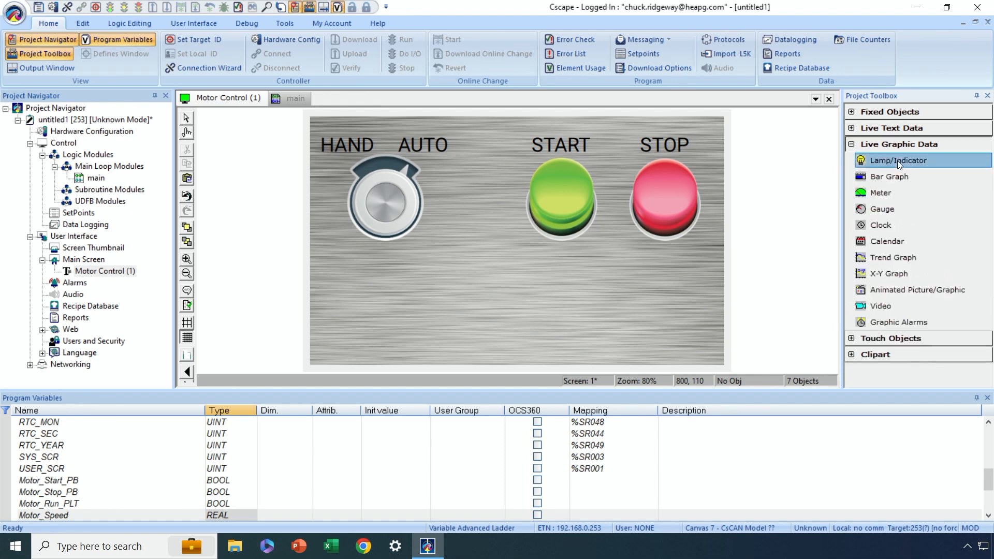
pyautogui.moveTo(555, 262); pyautogui.dragTo(685, 353)
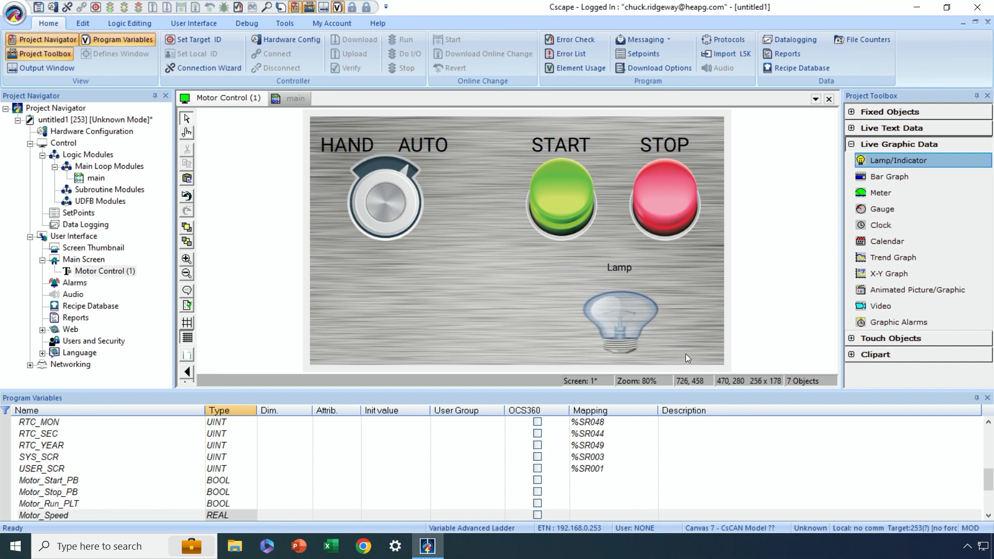
pyautogui.click(624, 304)
pyautogui.moveTo(624, 304); pyautogui.dragTo(624, 306)
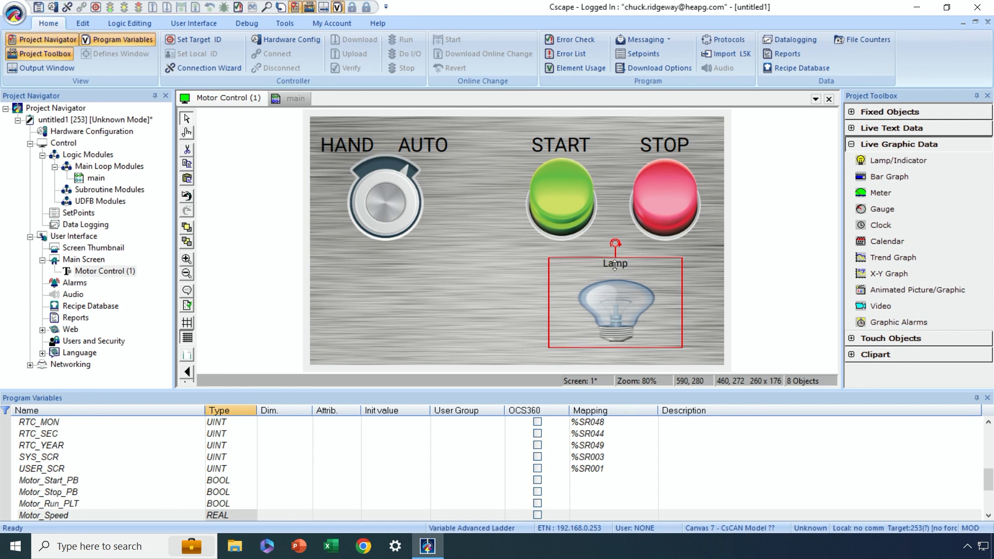
# - Assign the variable Motor_Run_PLT to the lamp and remove its legend plate
pyautogui.doubleClick(621, 307)
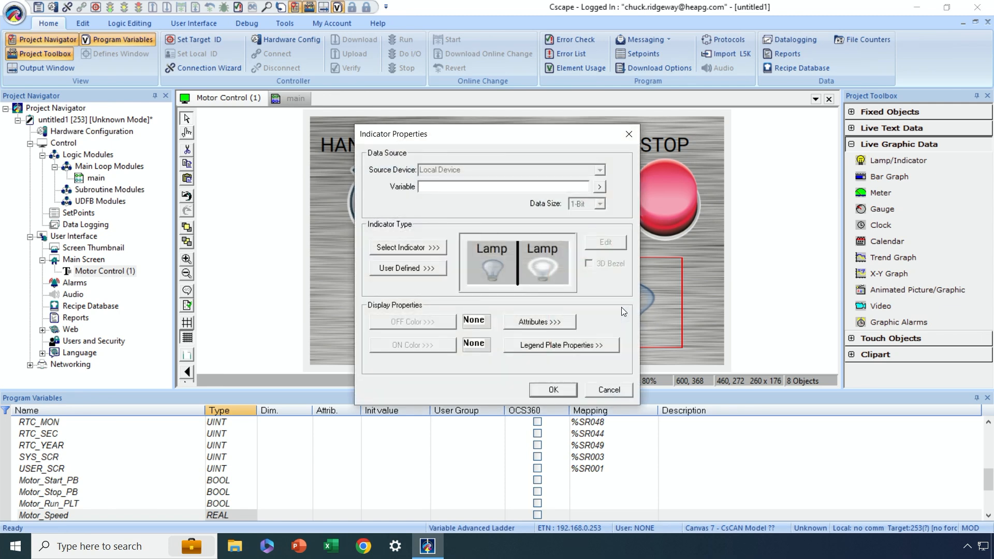
pyautogui.click(599, 187)
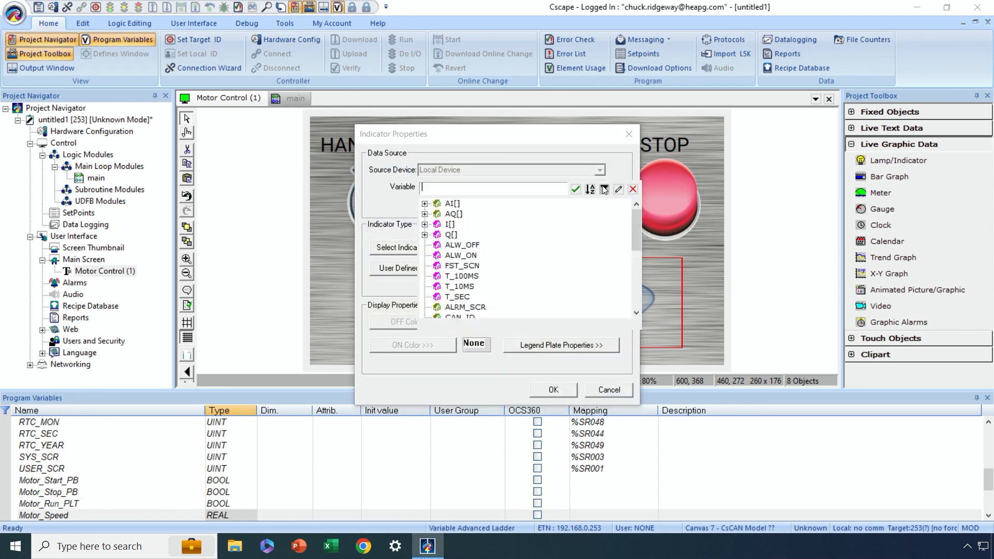
pyautogui.scroll(-5, 559, 233)
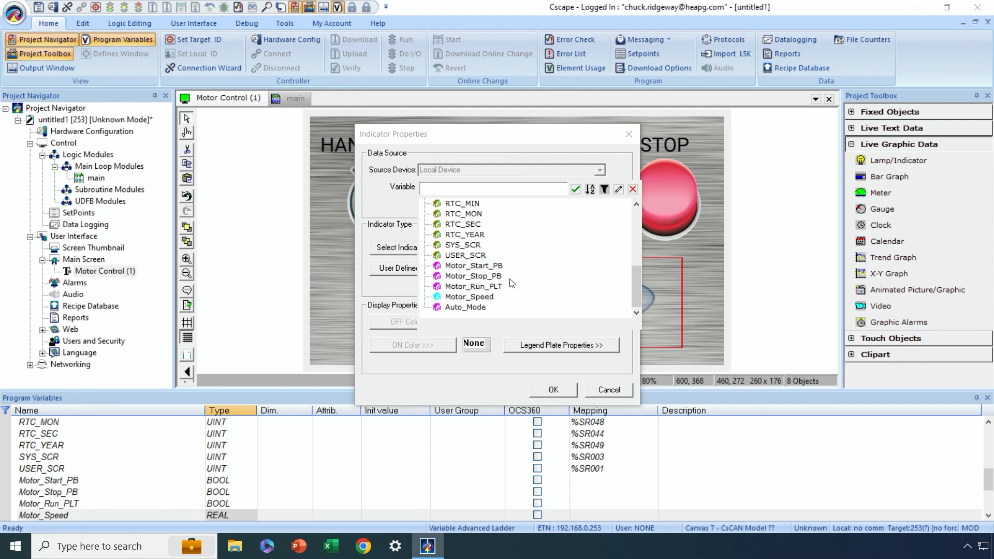
pyautogui.click(473, 286)
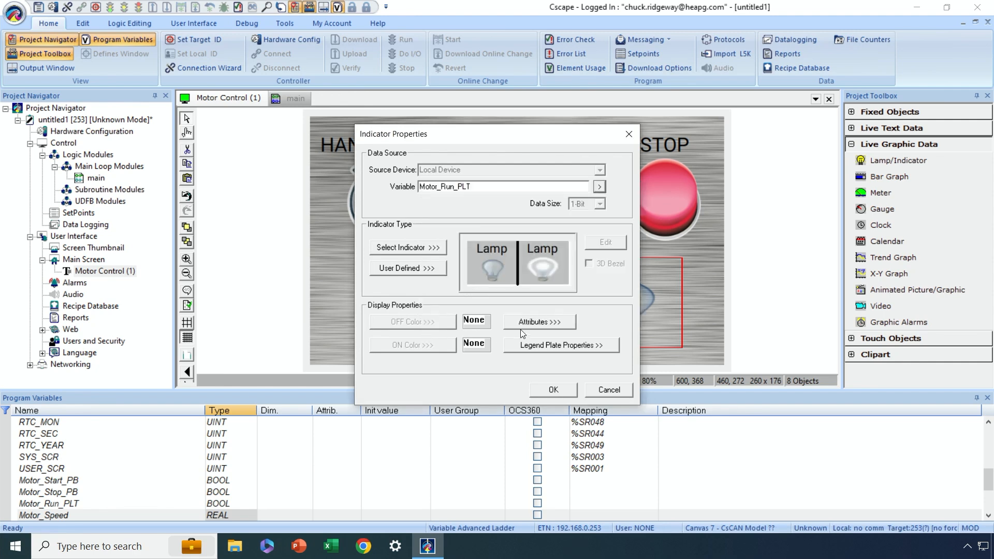
pyautogui.click(535, 345)
pyautogui.click(440, 218)
pyautogui.click(499, 331)
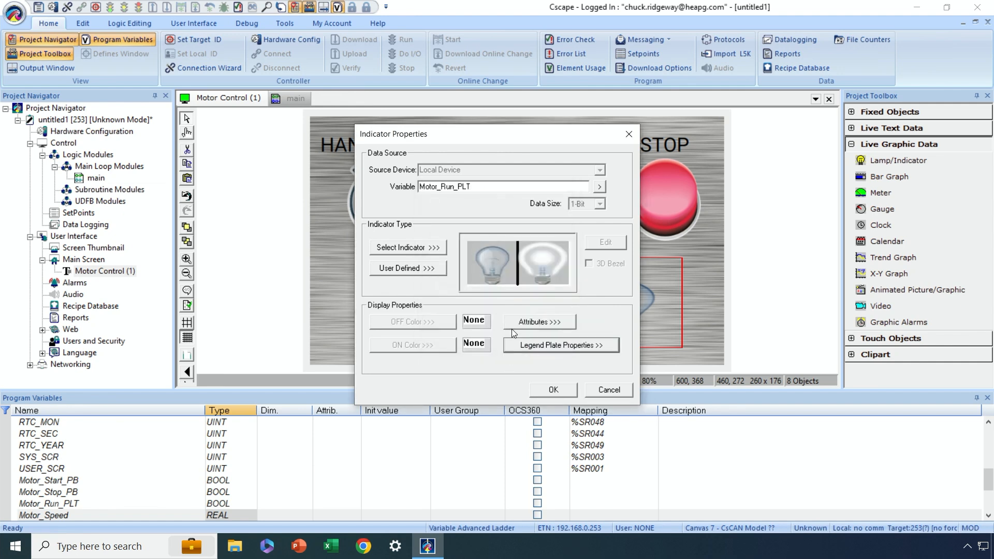
# - Give the indicator user-defined images with Maintain Aspect Ratio scaling, using the green Speed reducer symbol from Motors as the first image
pyautogui.click(421, 247)
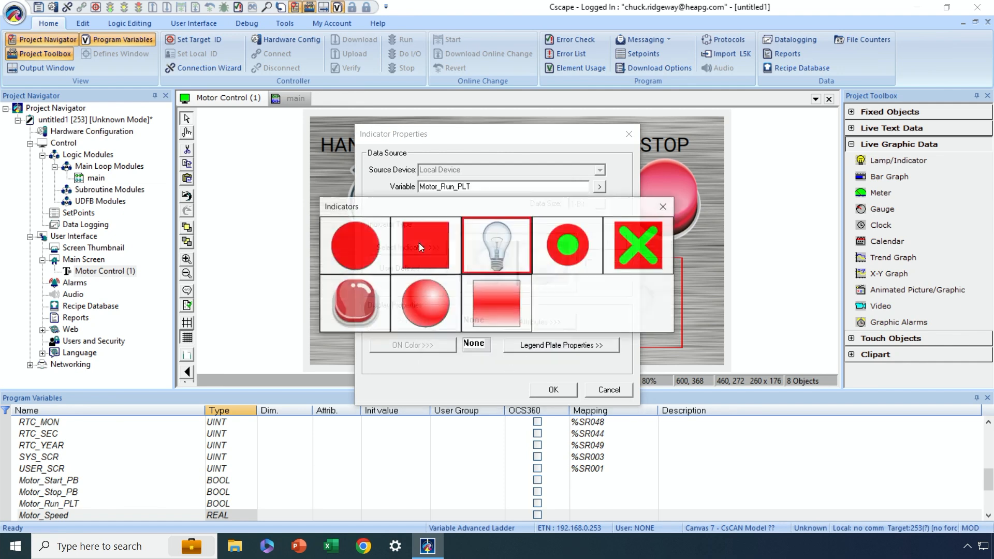
pyautogui.click(664, 206)
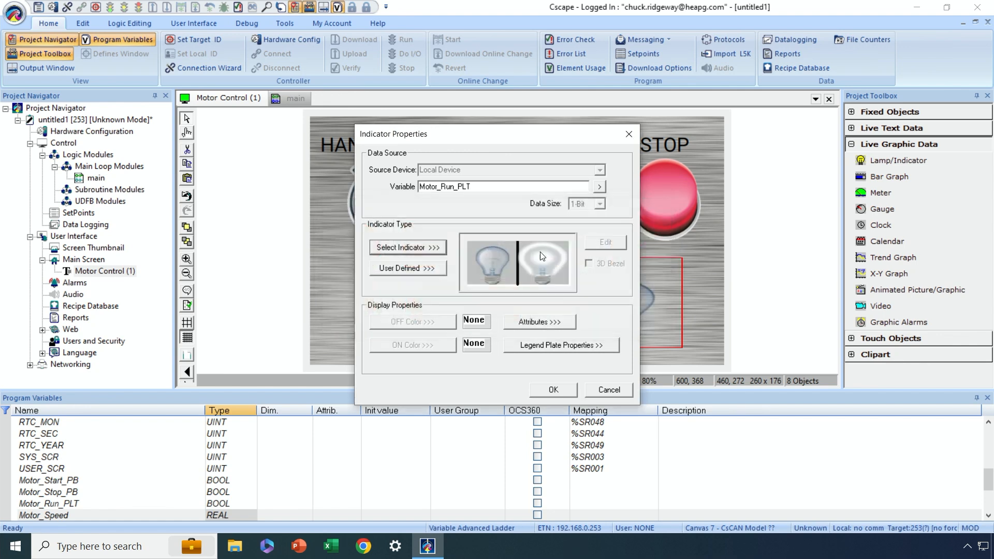
pyautogui.click(417, 268)
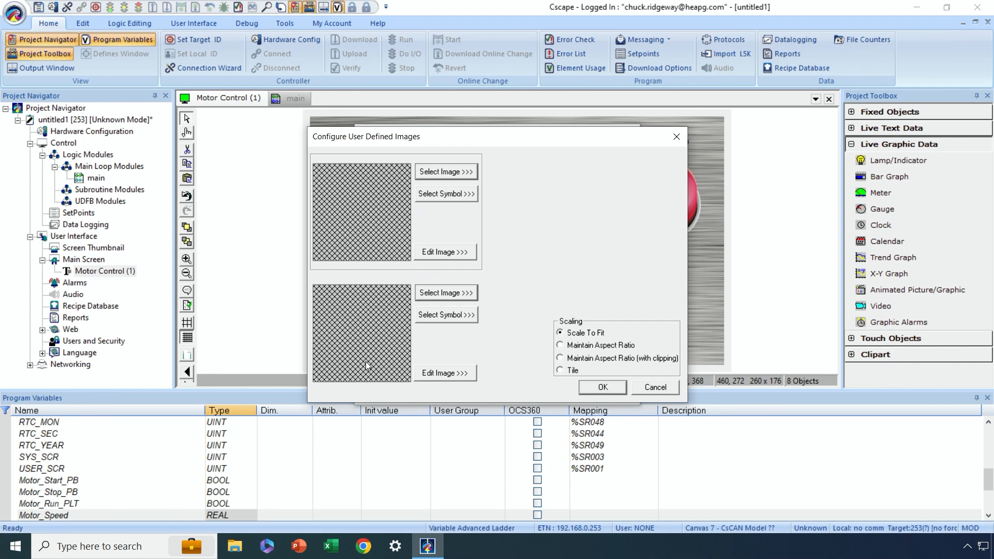
pyautogui.click(560, 345)
pyautogui.click(452, 195)
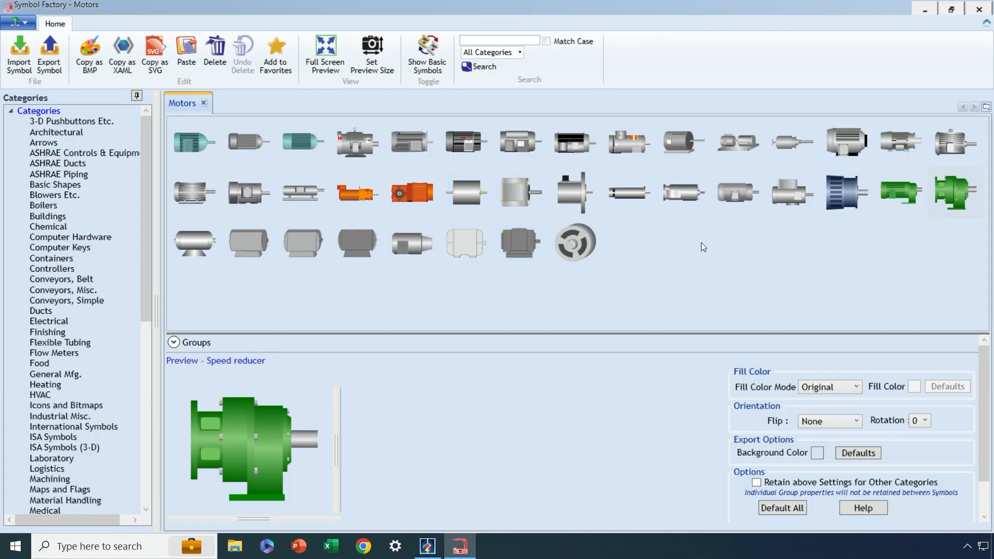
pyautogui.doubleClick(263, 444)
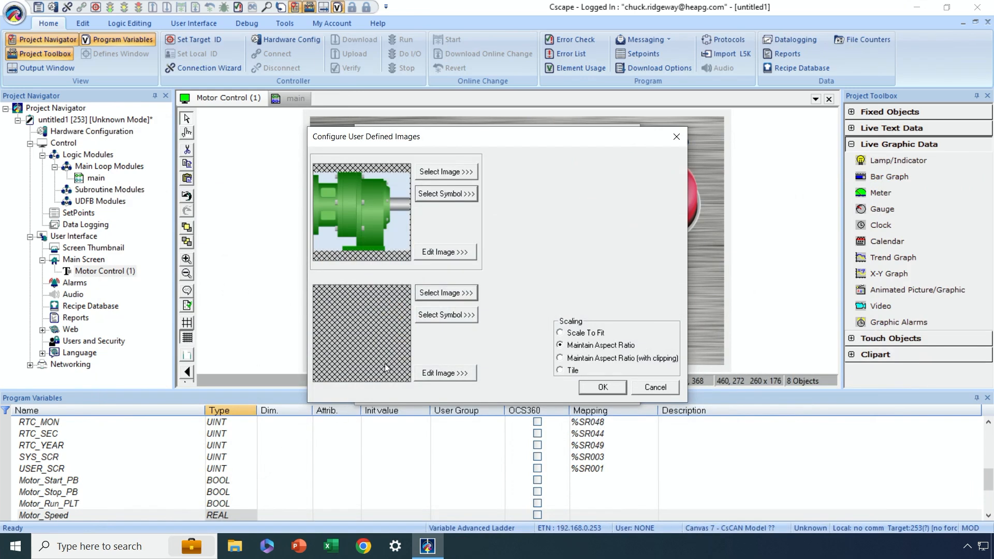
# - Set the indicator's second image to the Speed reducer symbol with a Shaded red fill and apply the indicator properties
pyautogui.click(440, 315)
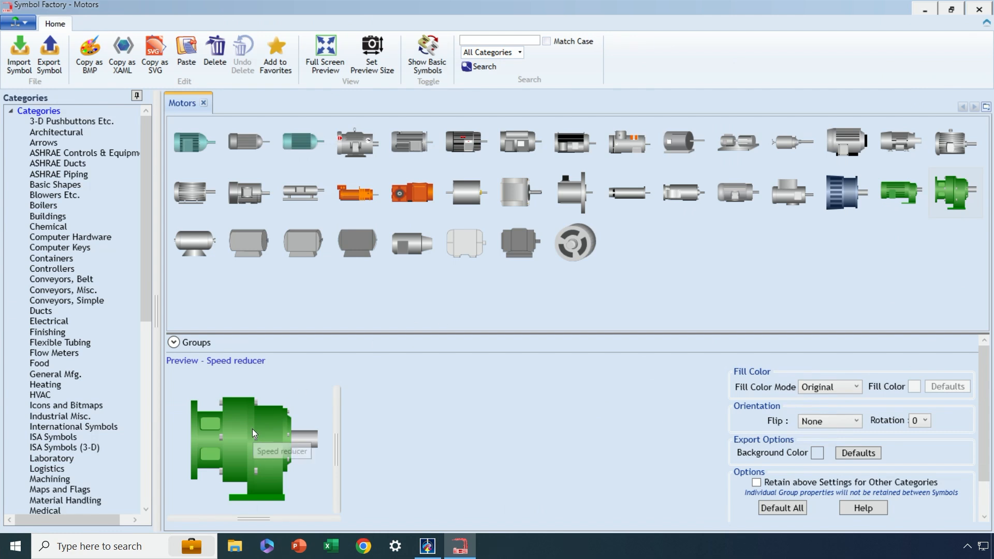
pyautogui.click(856, 389)
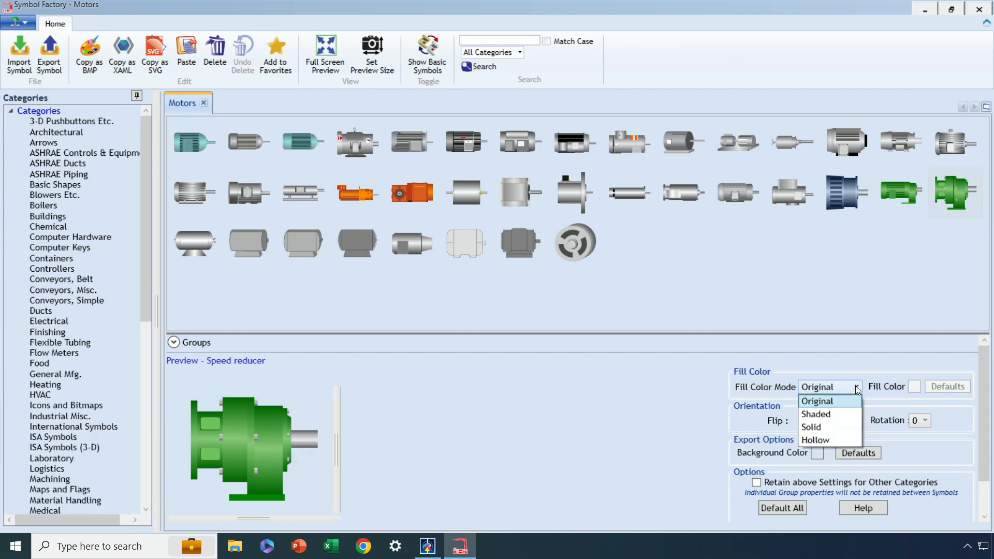
pyautogui.click(851, 414)
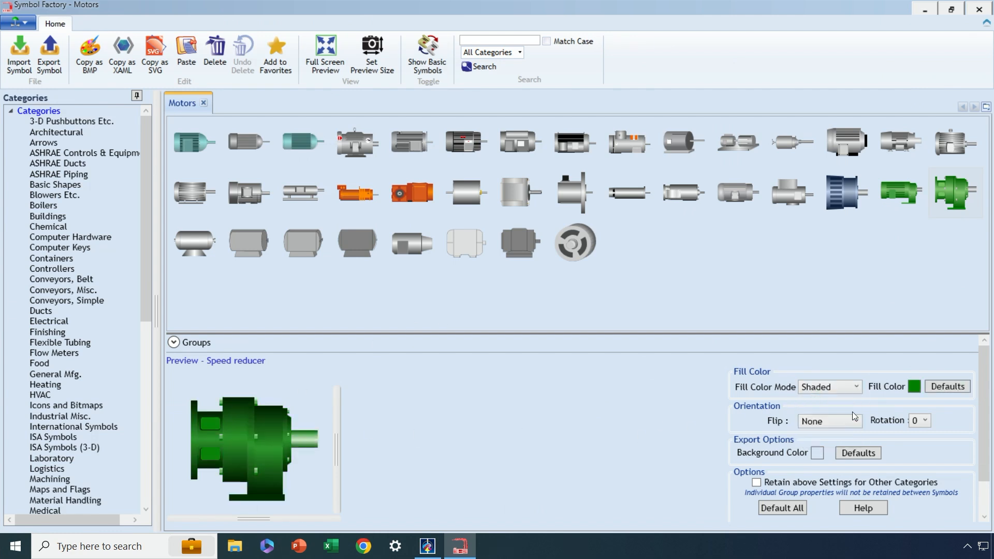
pyautogui.click(914, 387)
pyautogui.click(440, 162)
pyautogui.click(457, 309)
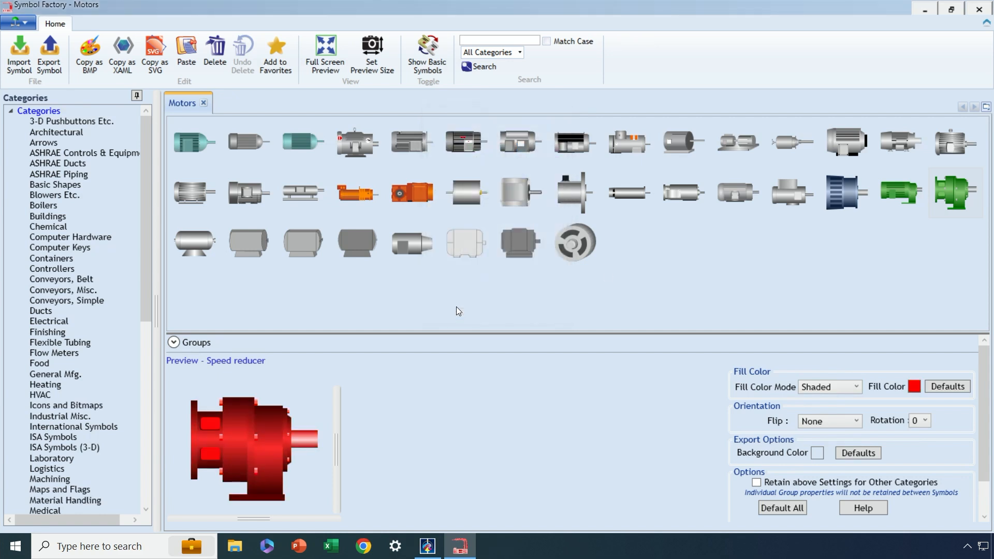
pyautogui.doubleClick(263, 450)
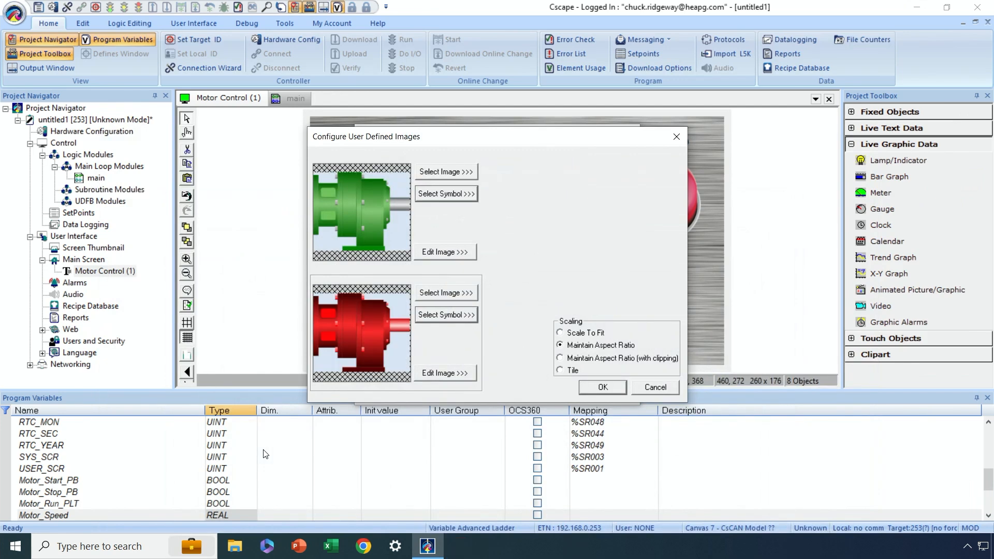
pyautogui.click(594, 389)
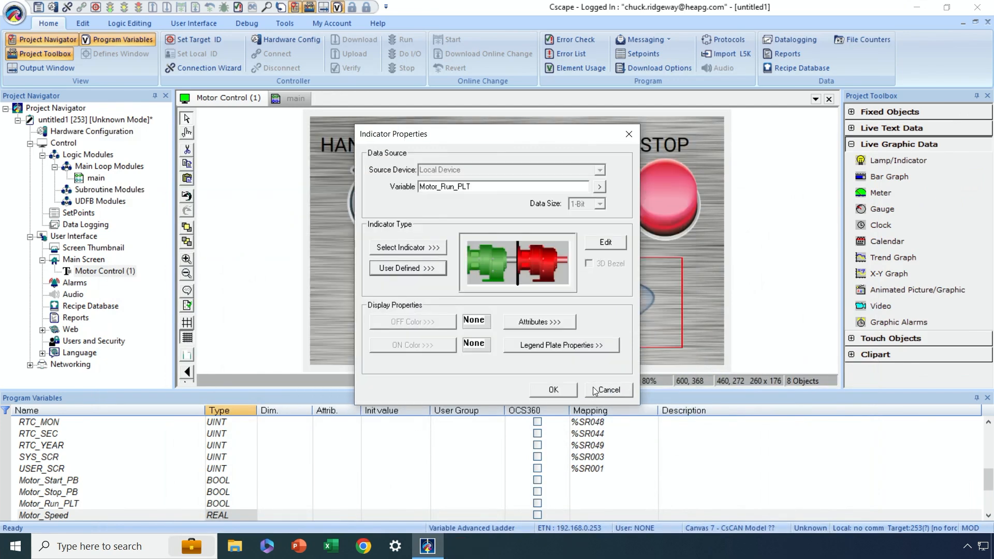
pyautogui.click(563, 389)
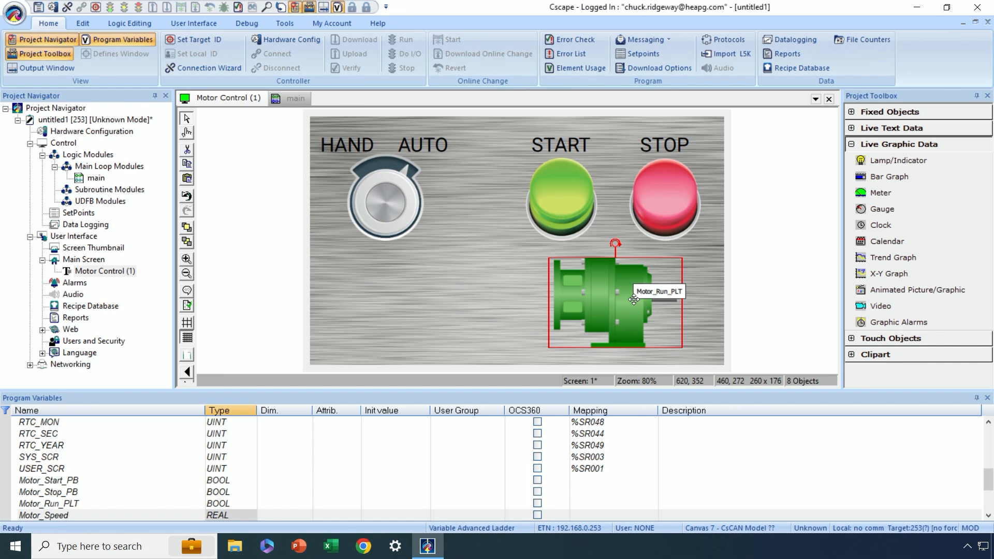
# - Shrink the motor indicator slightly and center it below the START and STOP buttons
pyautogui.moveTo(633, 300); pyautogui.dragTo(634, 297)
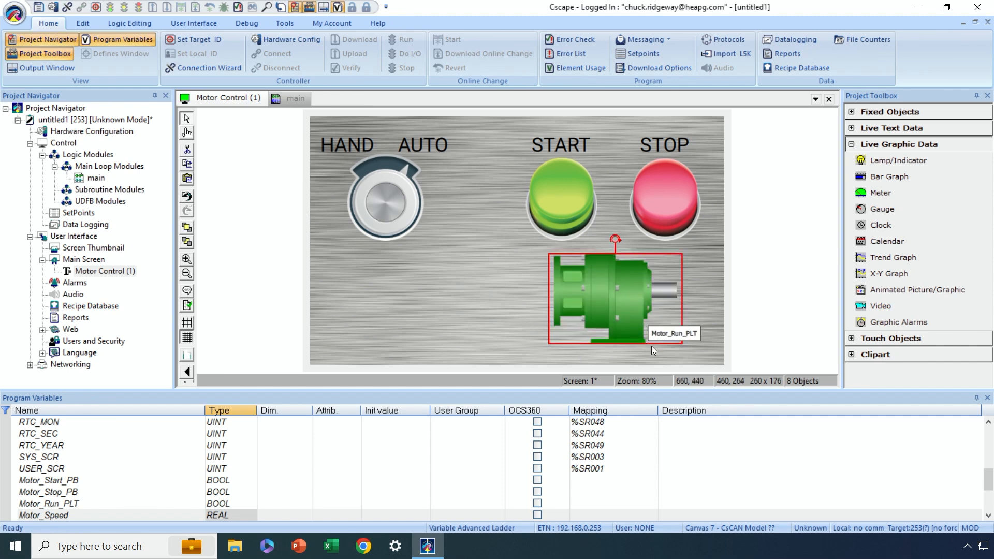
pyautogui.moveTo(682, 344); pyautogui.dragTo(673, 334)
pyautogui.moveTo(630, 303)
pyautogui.mouseDown()
pyautogui.moveTo(645, 306)
pyautogui.moveTo(626, 305)
pyautogui.mouseUp()
pyautogui.click(625, 365)
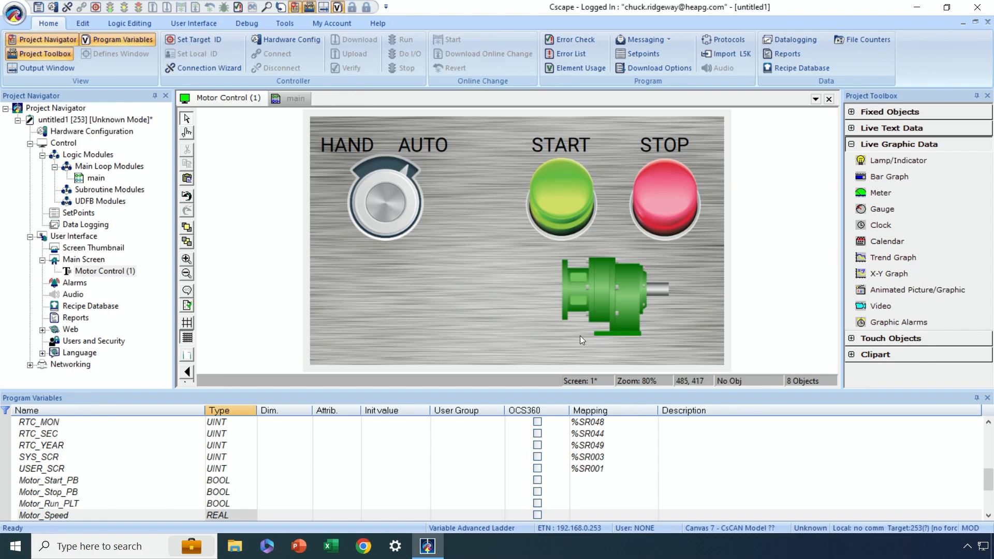
# - Place a text table object about 210 × 64 in size below the HAND/AUTO selector
pyautogui.click(850, 144)
pyautogui.click(851, 128)
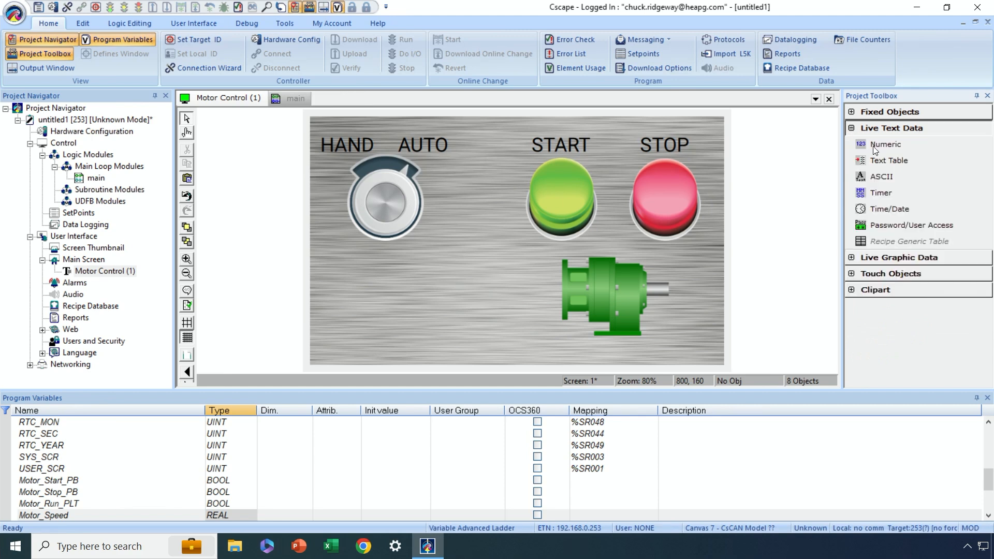
pyautogui.click(884, 157)
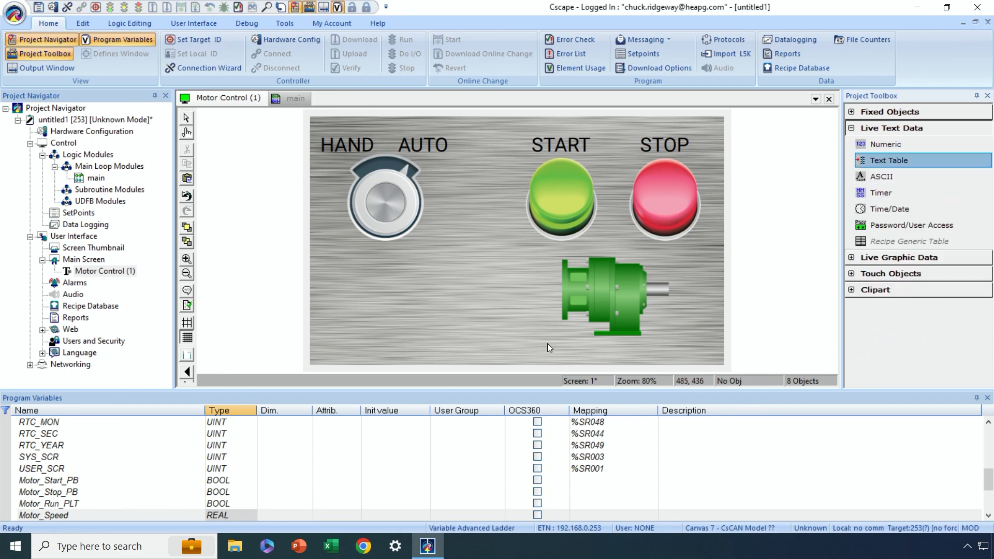
pyautogui.moveTo(362, 275); pyautogui.dragTo(470, 308)
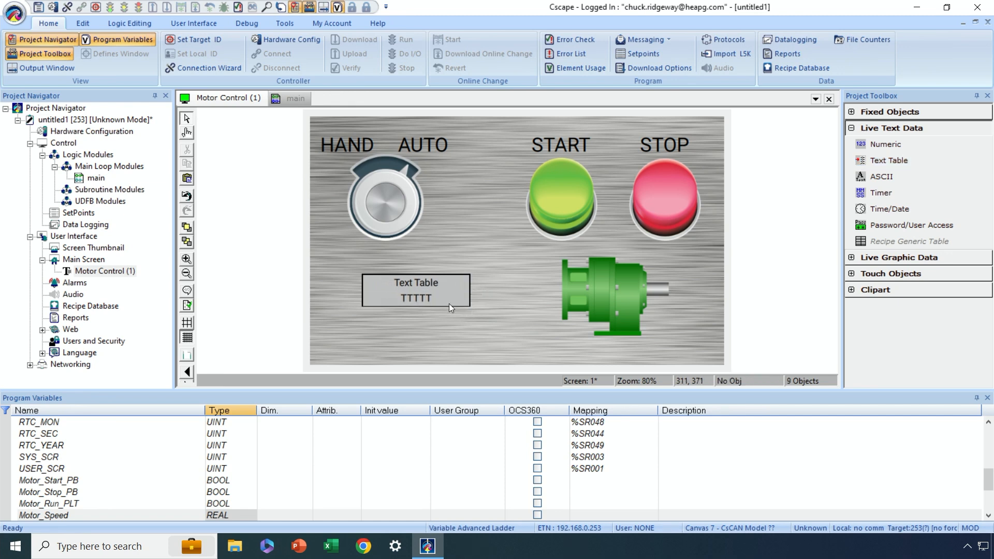
# - Set the text table's data size to 1-Bit and assign it the variable Motor_Run_PLT
pyautogui.doubleClick(418, 283)
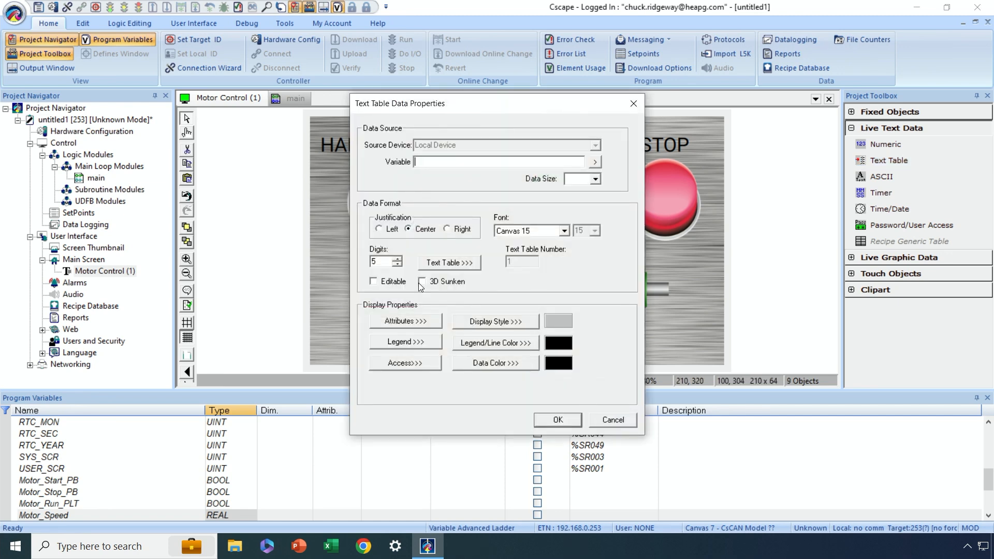
pyautogui.click(595, 162)
pyautogui.click(599, 165)
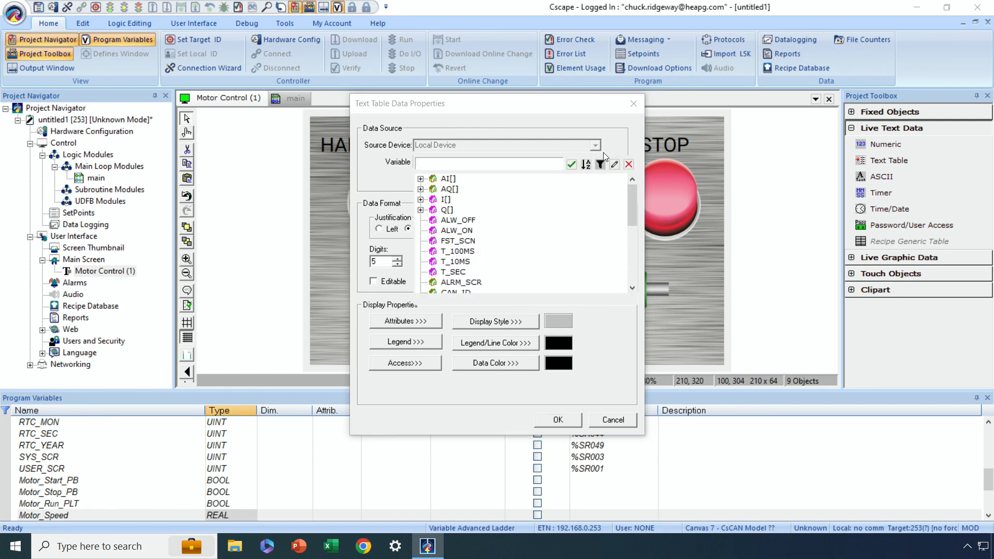
pyautogui.click(627, 164)
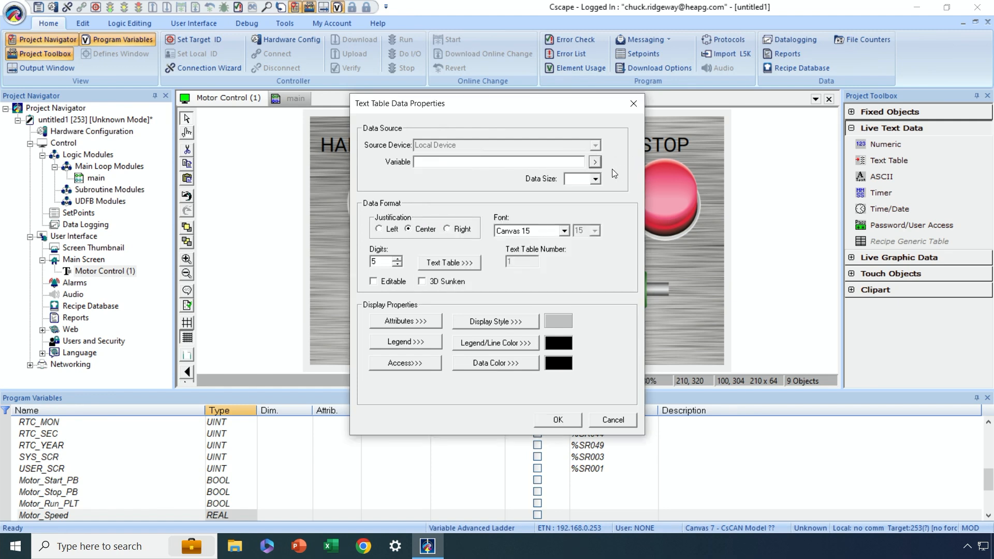
pyautogui.click(594, 179)
pyautogui.click(582, 190)
pyautogui.click(595, 163)
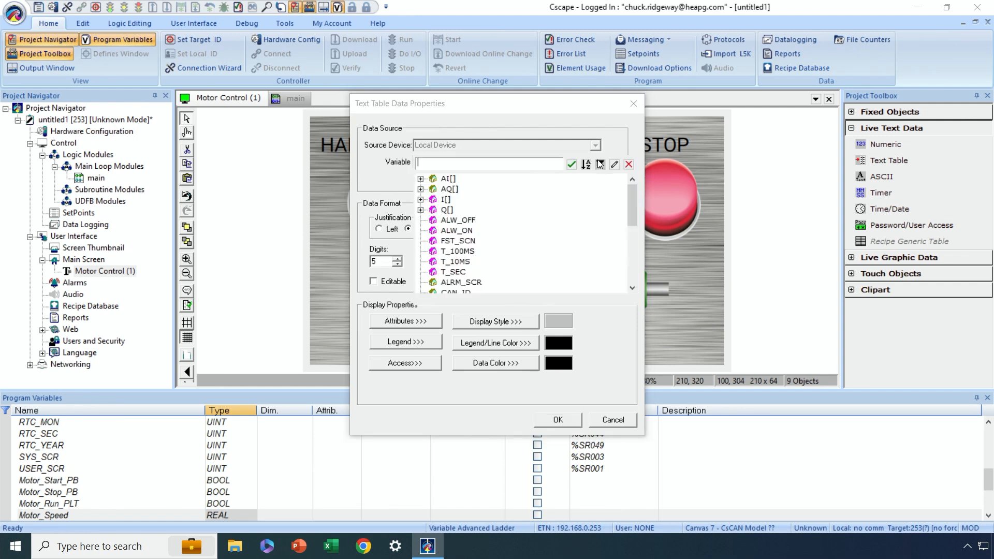
pyautogui.scroll(-5, 556, 187)
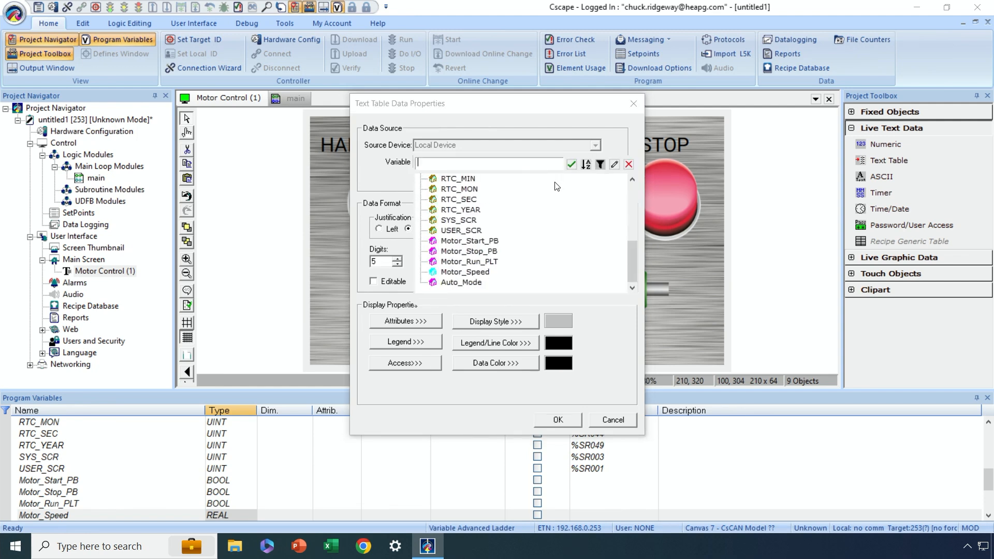
pyautogui.doubleClick(483, 262)
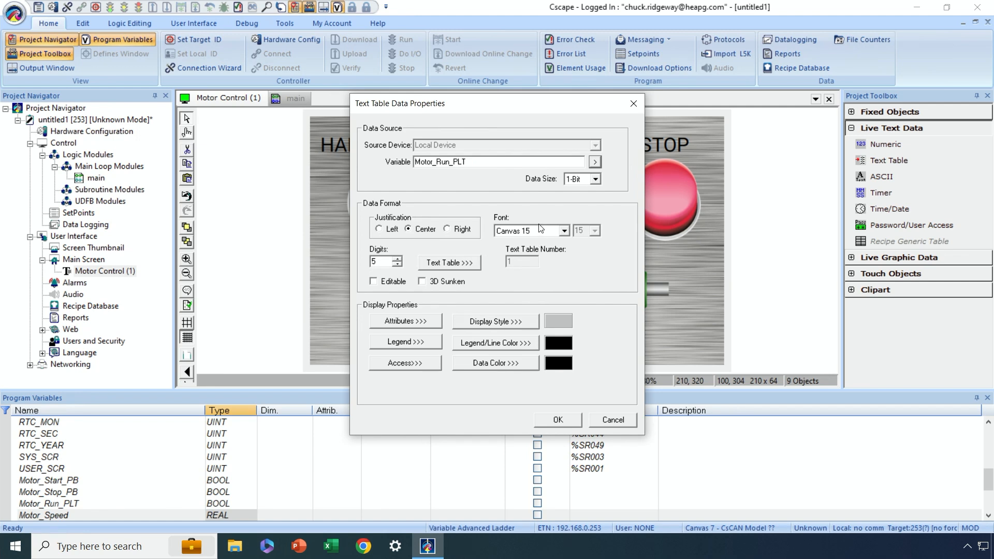
# - Set the text table to 8 digits and use table 1, with 0 for STOPPPED and 1 for RUNNING
pyautogui.doubleClick(373, 261)
pyautogui.write('8')
pyautogui.click(443, 263)
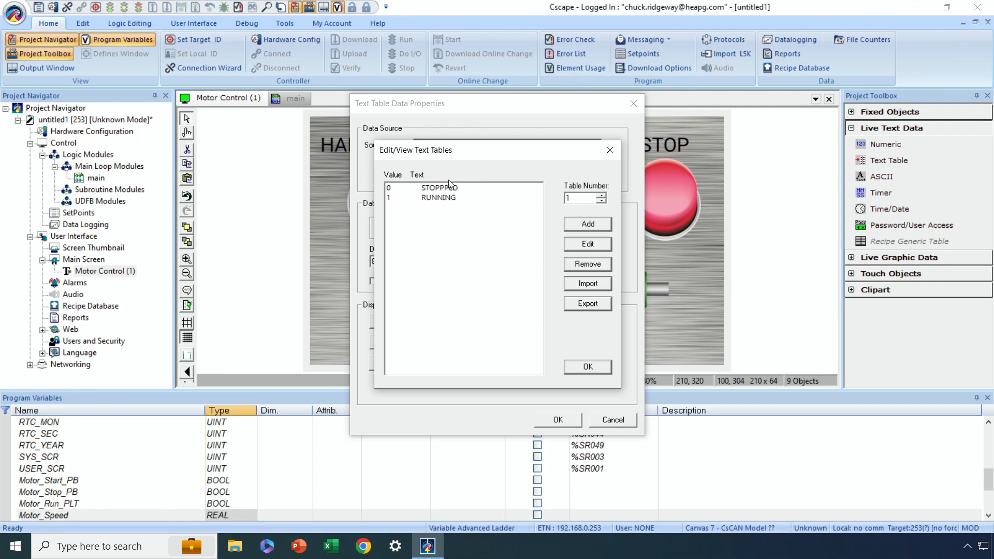
pyautogui.click(580, 366)
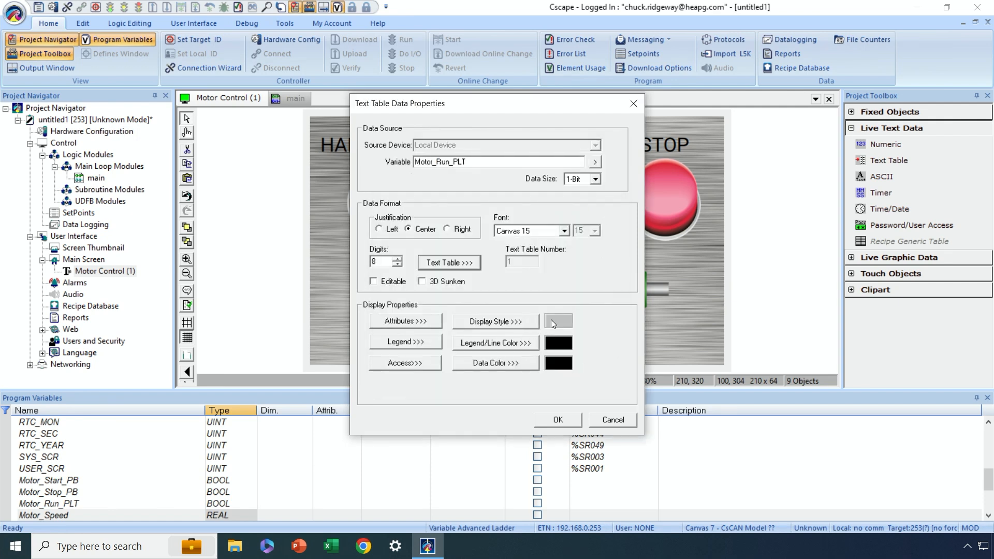
# - Set the text table's font to Canvas 30 and remove its border and legend text
pyautogui.click(563, 231)
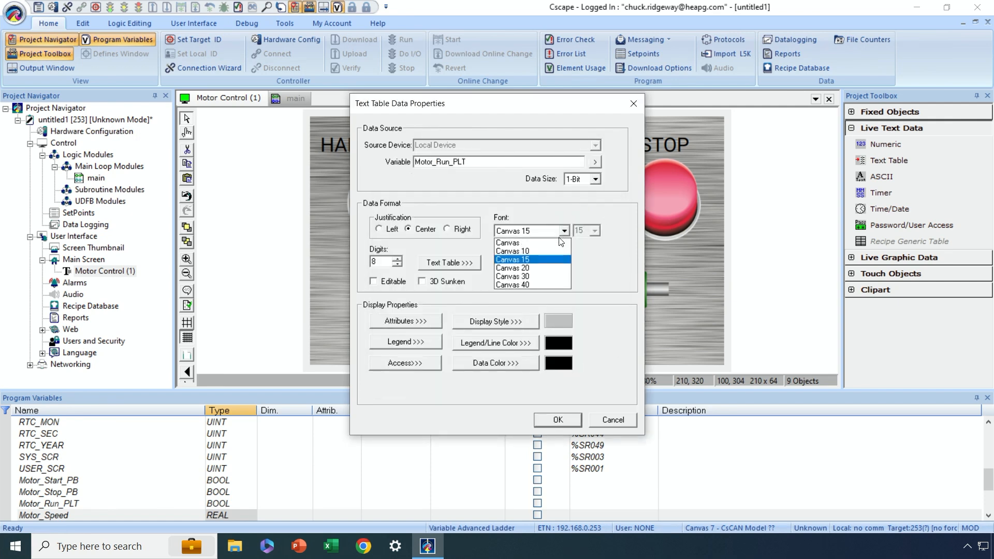
pyautogui.click(537, 274)
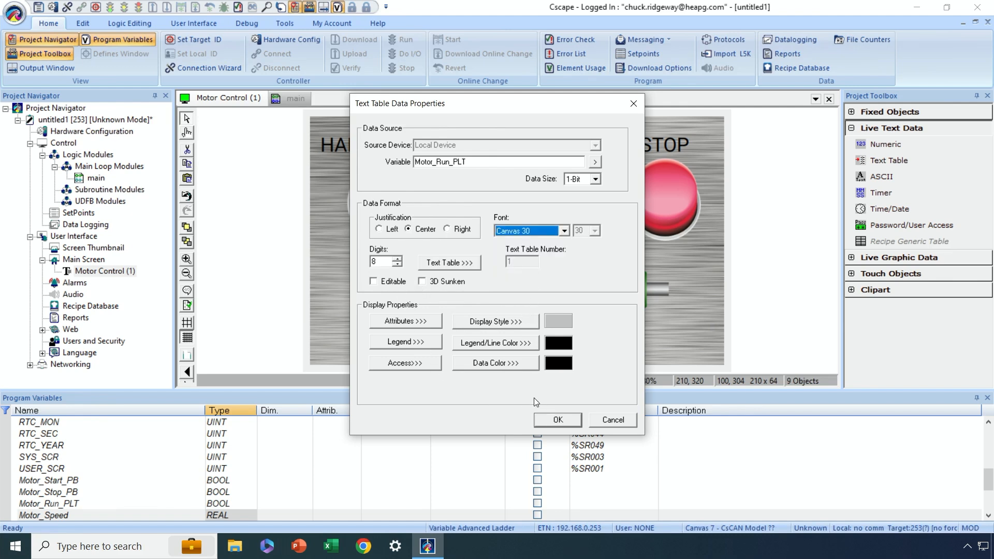
pyautogui.click(414, 321)
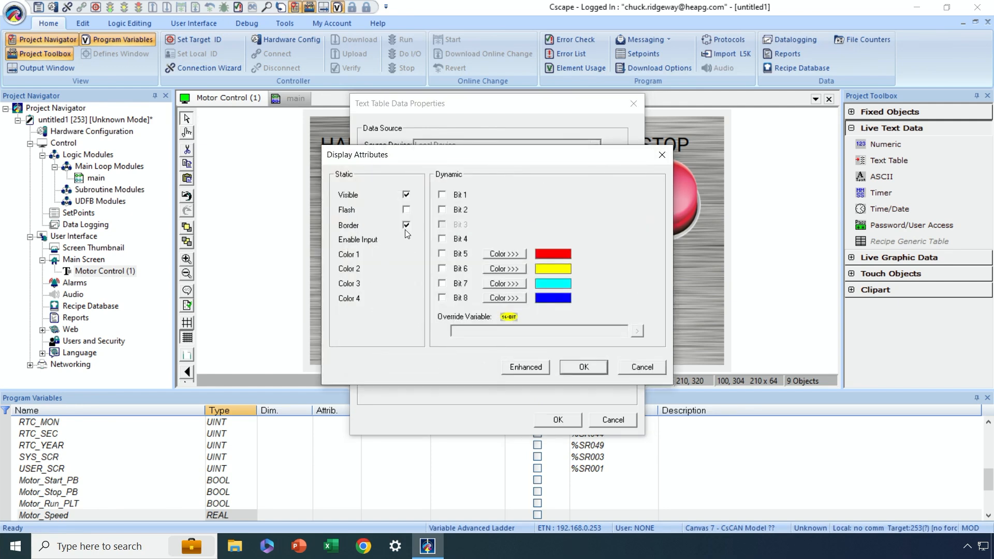
pyautogui.click(584, 370)
pyautogui.click(431, 347)
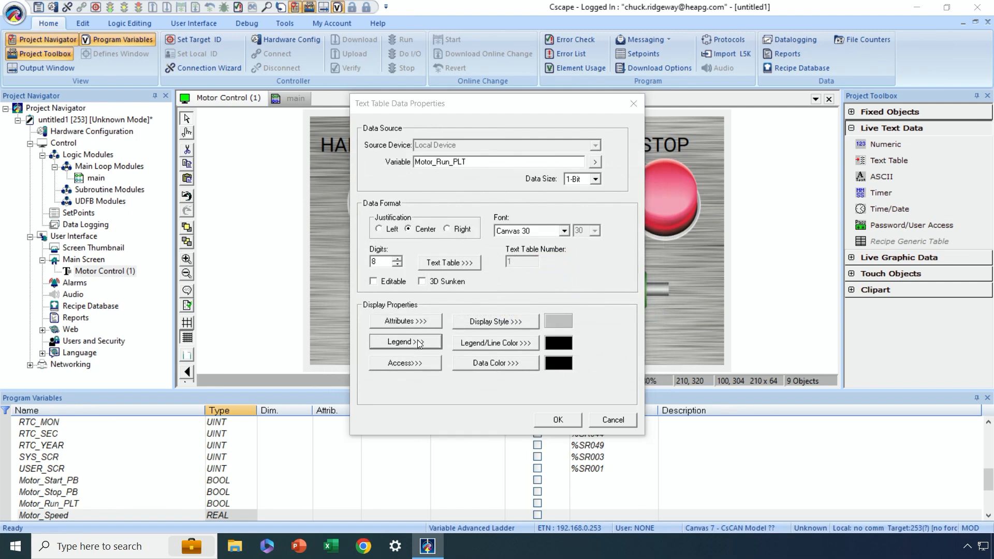
pyautogui.press('Delete')
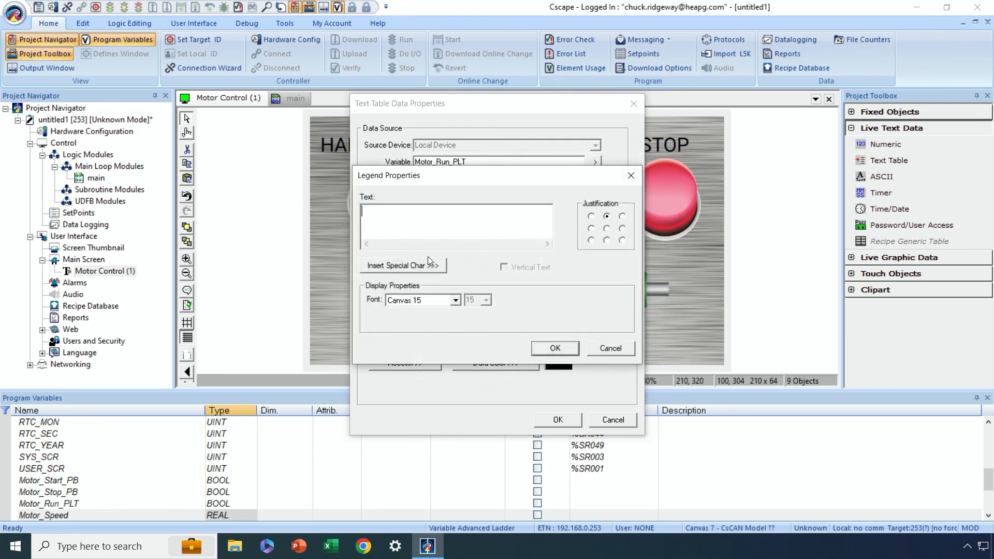
pyautogui.click(545, 350)
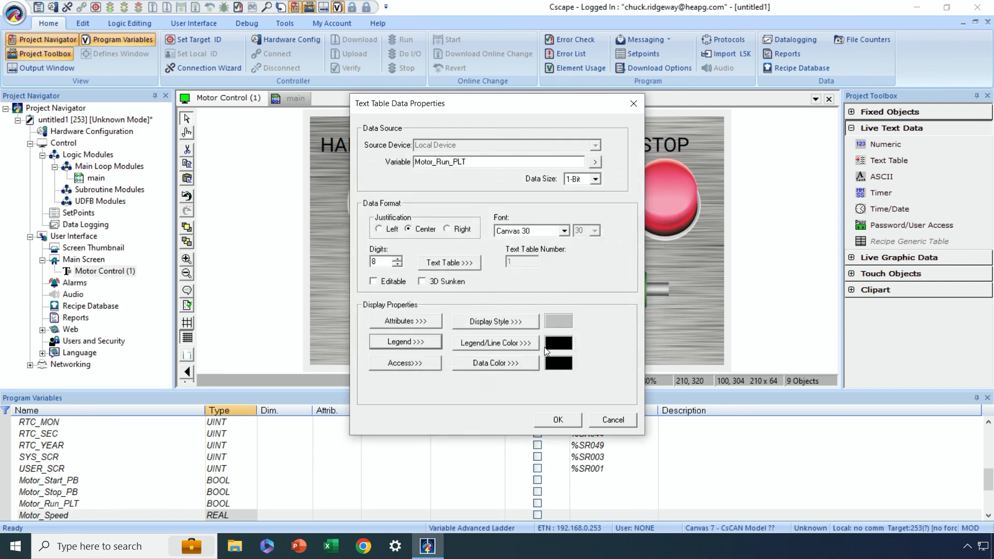
# - Set the text table's background color to None, apply its properties, and center it directly beneath the motor graphic
pyautogui.click(523, 319)
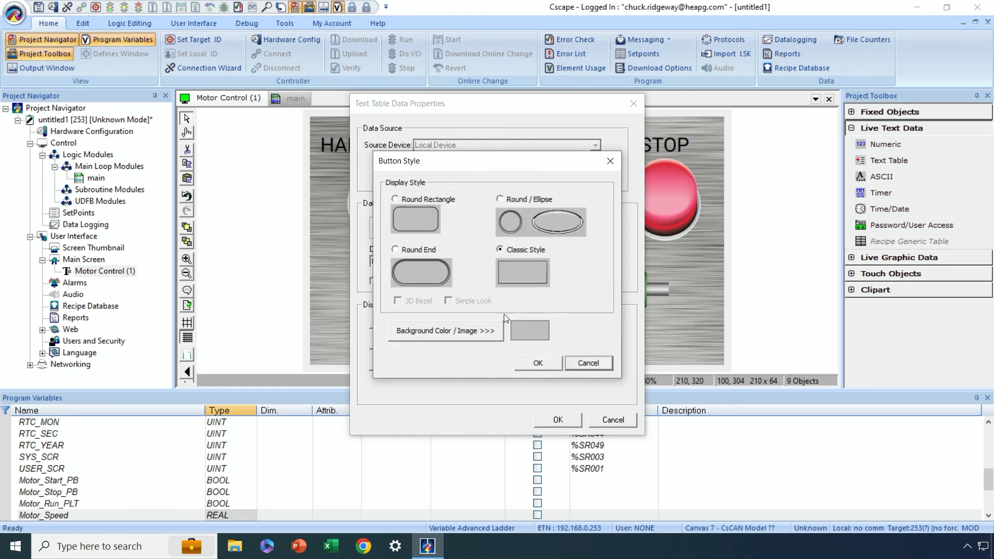
pyautogui.click(450, 336)
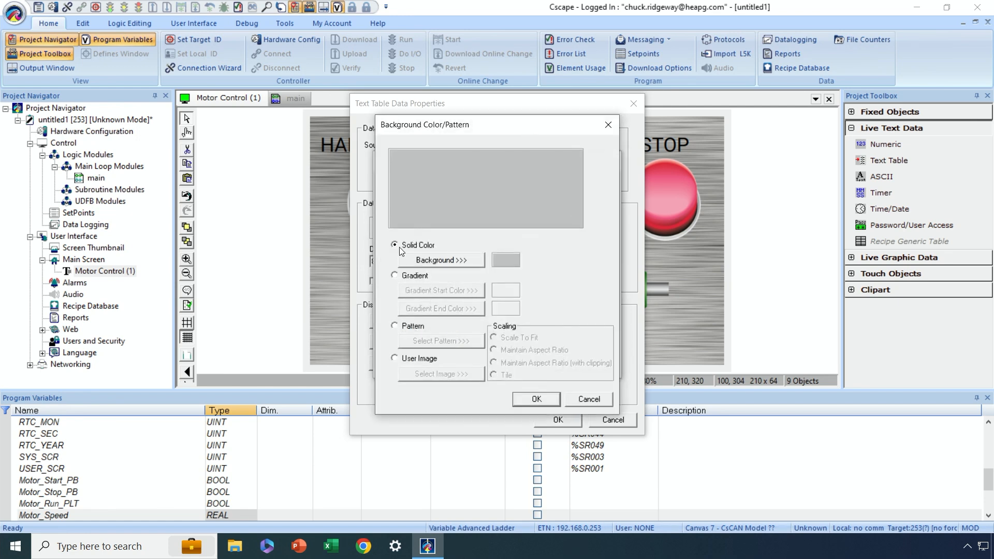
pyautogui.click(436, 265)
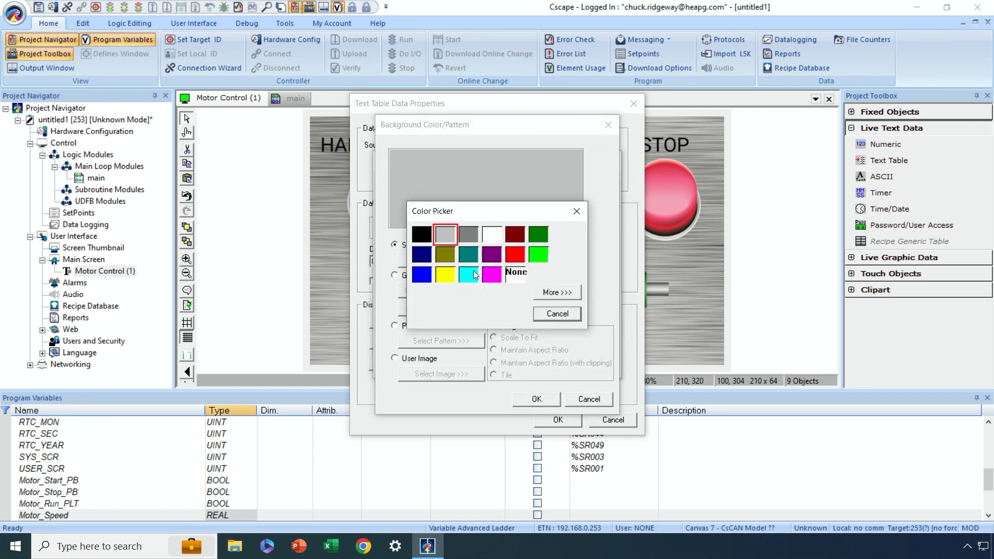
pyautogui.click(514, 273)
pyautogui.click(542, 396)
pyautogui.click(543, 364)
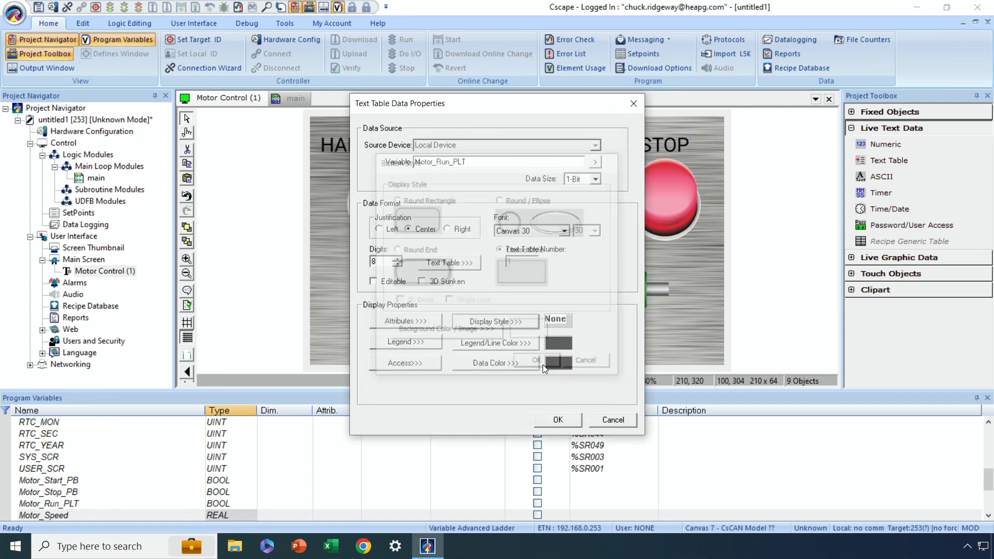
pyautogui.click(557, 420)
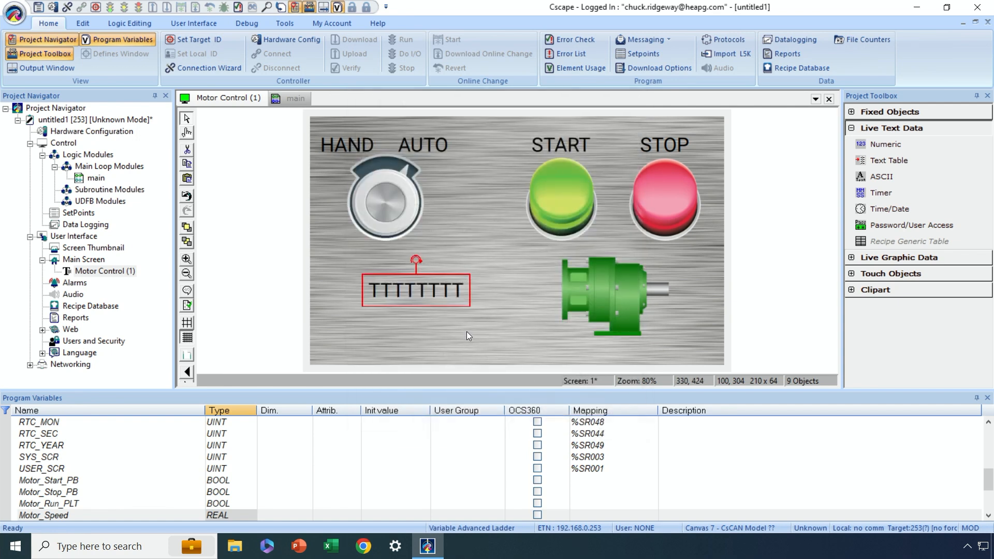
pyautogui.moveTo(419, 288); pyautogui.dragTo(615, 349)
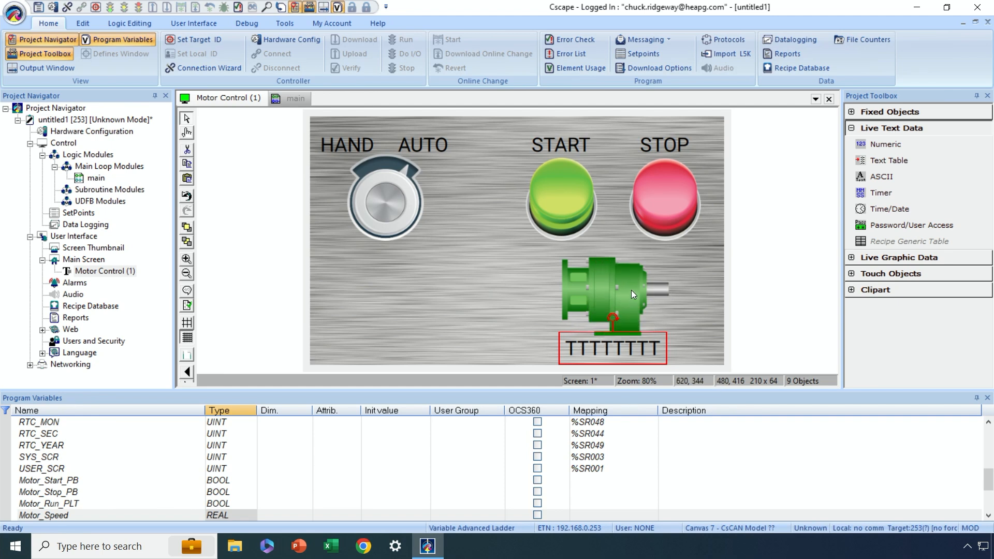
# - Try out the motor indicator in the screen's test mode, then return to selection mode
pyautogui.click(186, 133)
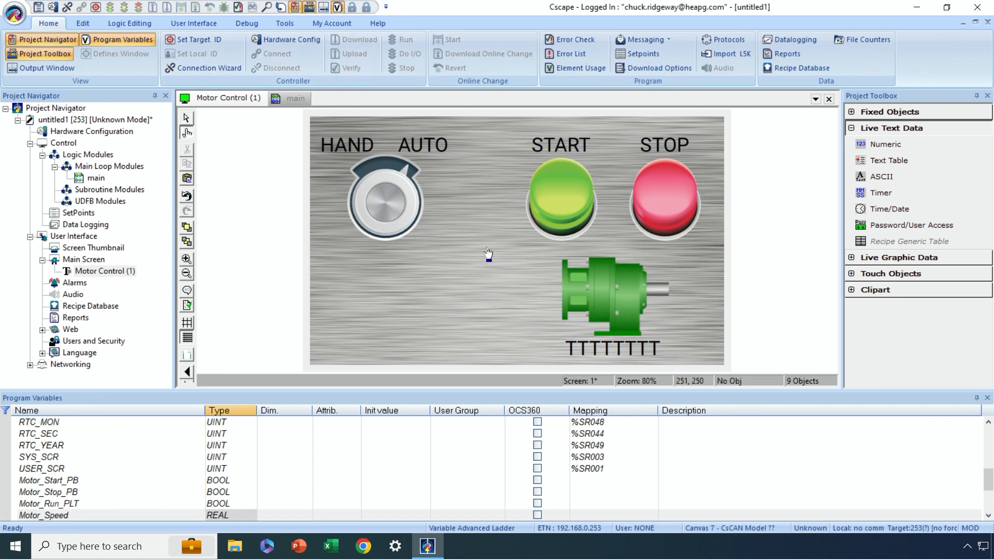
pyautogui.click(621, 291)
pyautogui.click(621, 291)
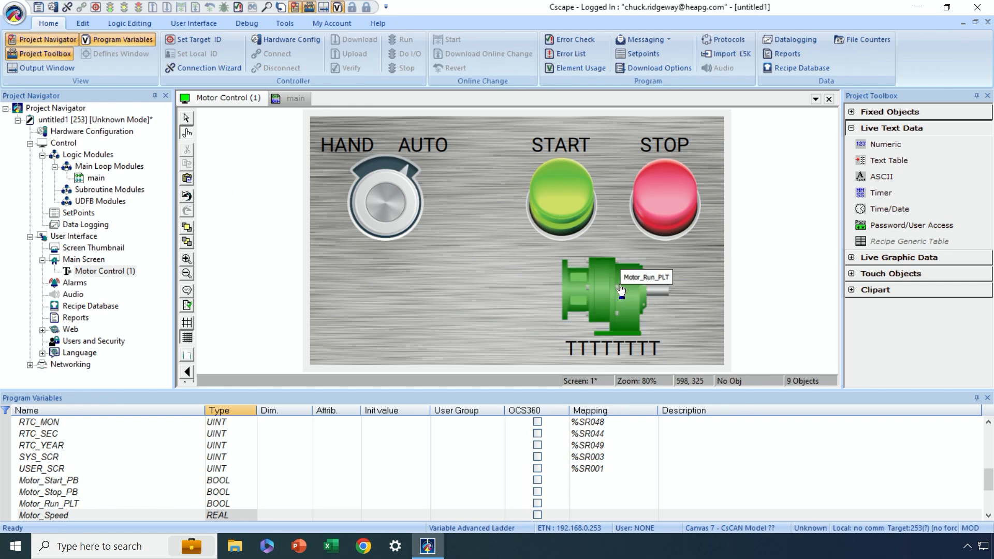
pyautogui.click(621, 290)
pyautogui.click(621, 291)
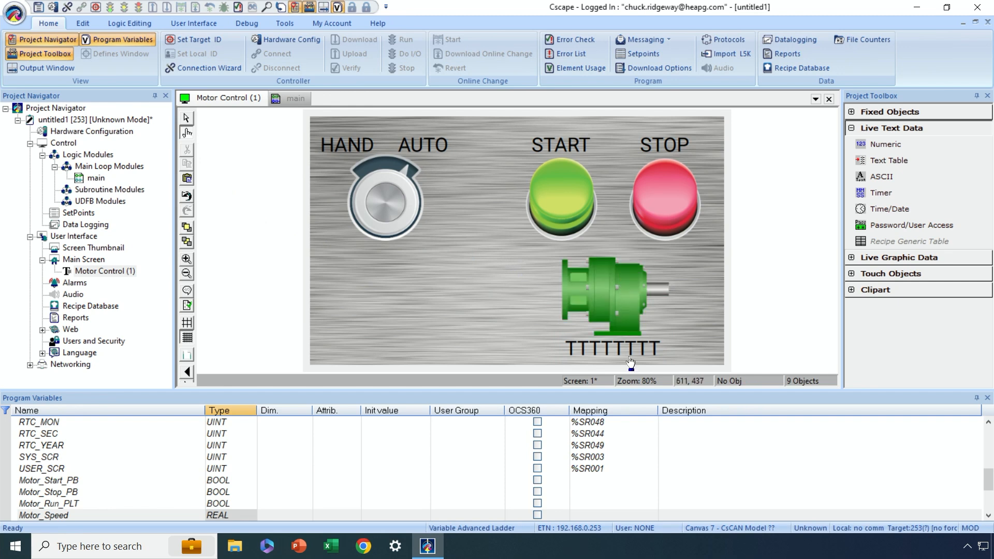
pyautogui.click(185, 117)
# - Place a numeric field about 200 × 112 in size below the selector and set it to 32-Bit, Real / Floating Point
pyautogui.click(885, 145)
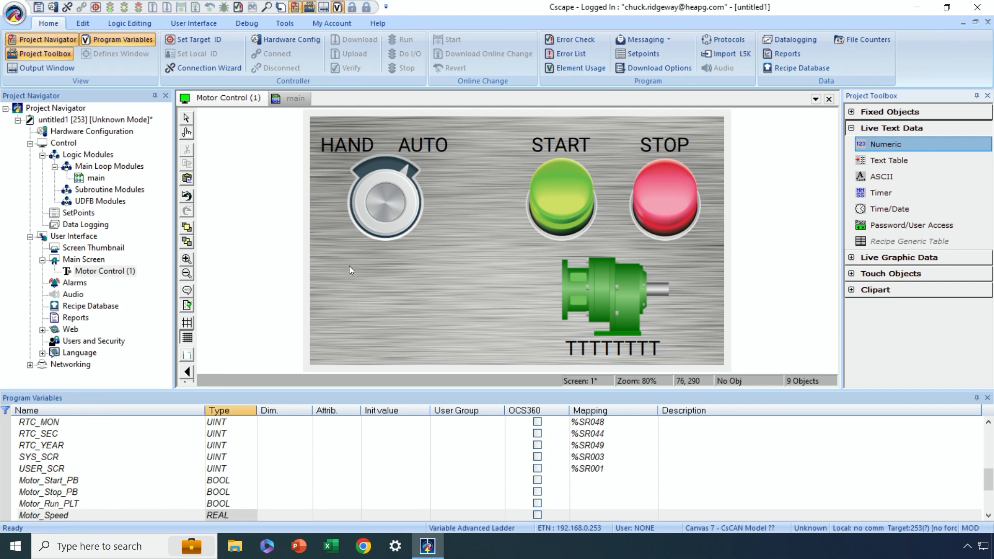
pyautogui.moveTo(346, 265)
pyautogui.mouseDown()
pyautogui.moveTo(459, 323)
pyautogui.moveTo(448, 322)
pyautogui.mouseUp()
pyautogui.doubleClick(426, 304)
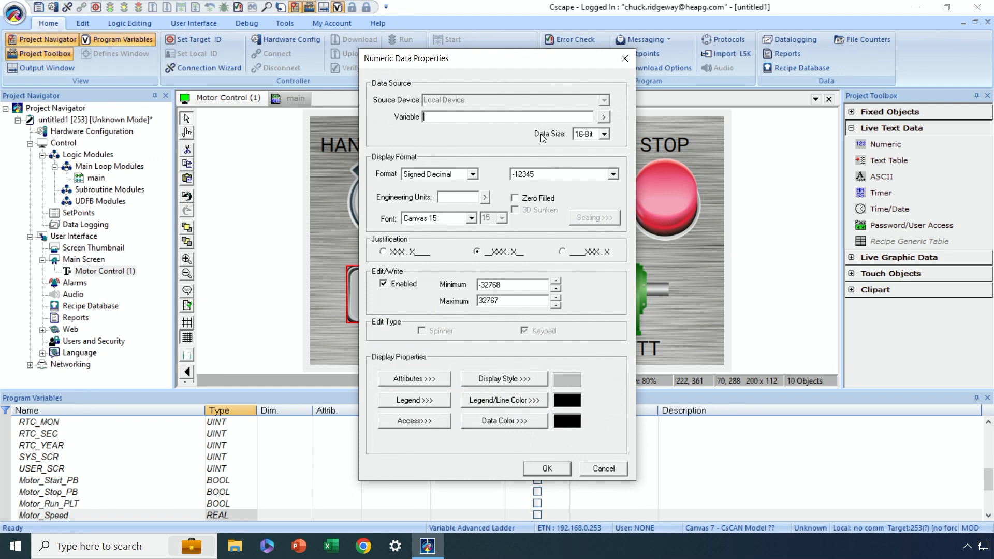
pyautogui.click(603, 133)
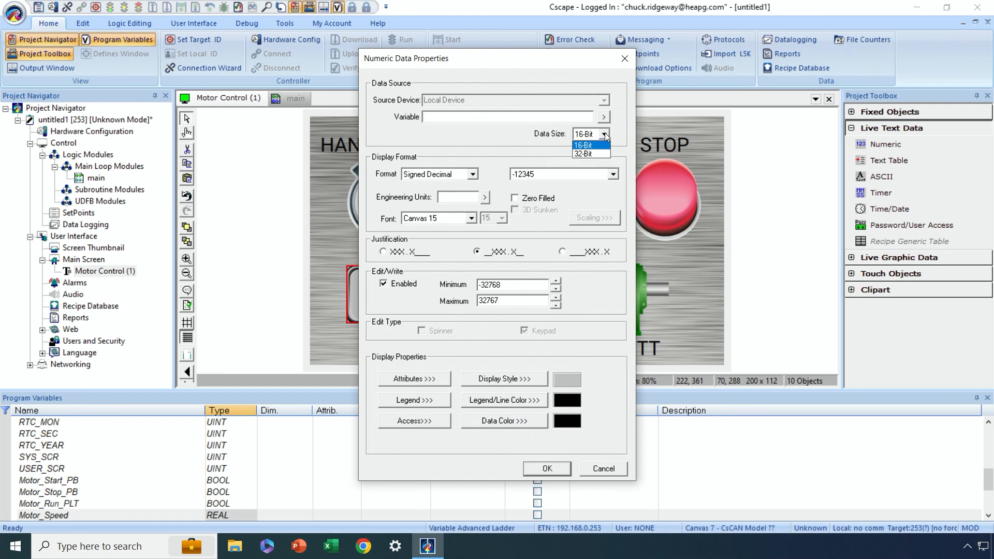
pyautogui.click(587, 152)
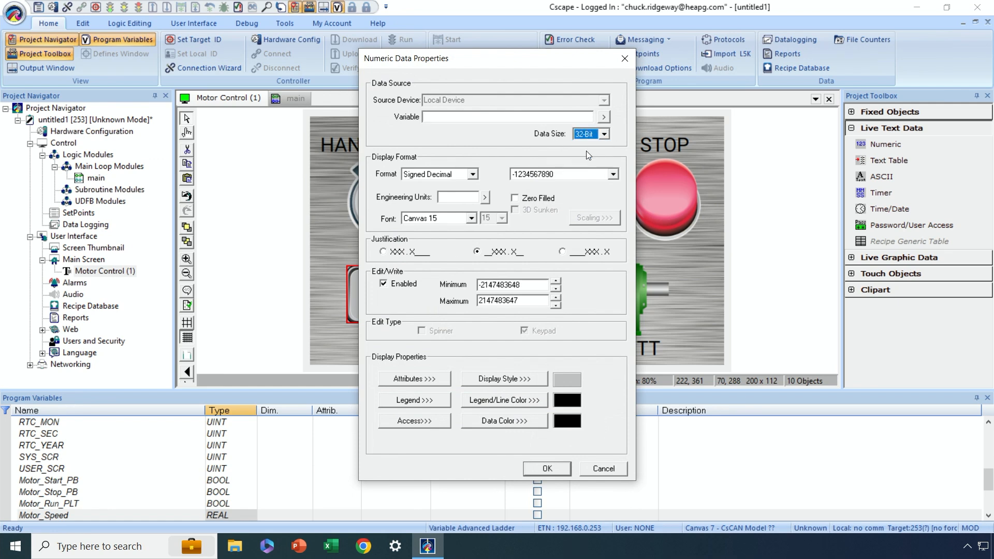
pyautogui.click(473, 175)
pyautogui.click(437, 221)
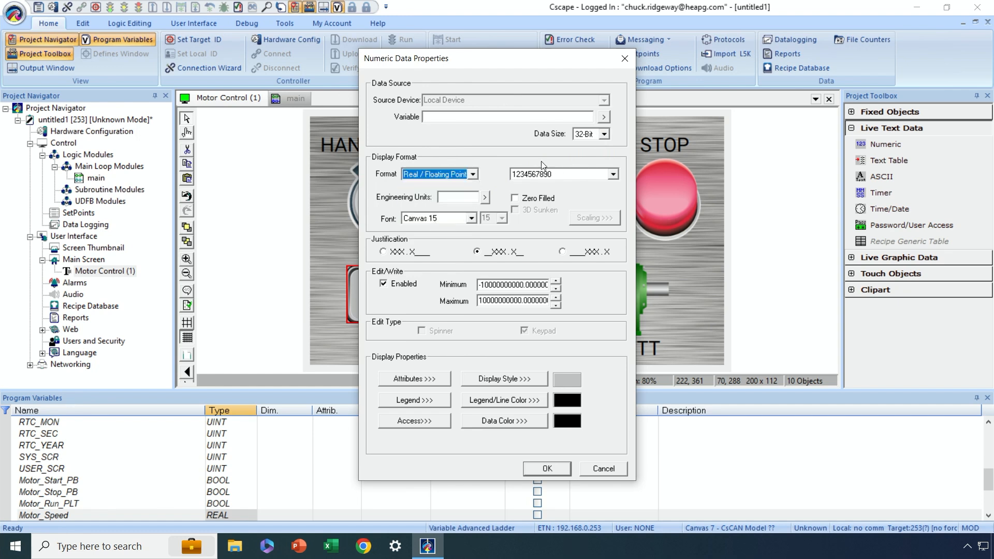
# - Assign the variable Motor_Speed to the numeric field and set its display format to 123.1
pyautogui.click(603, 116)
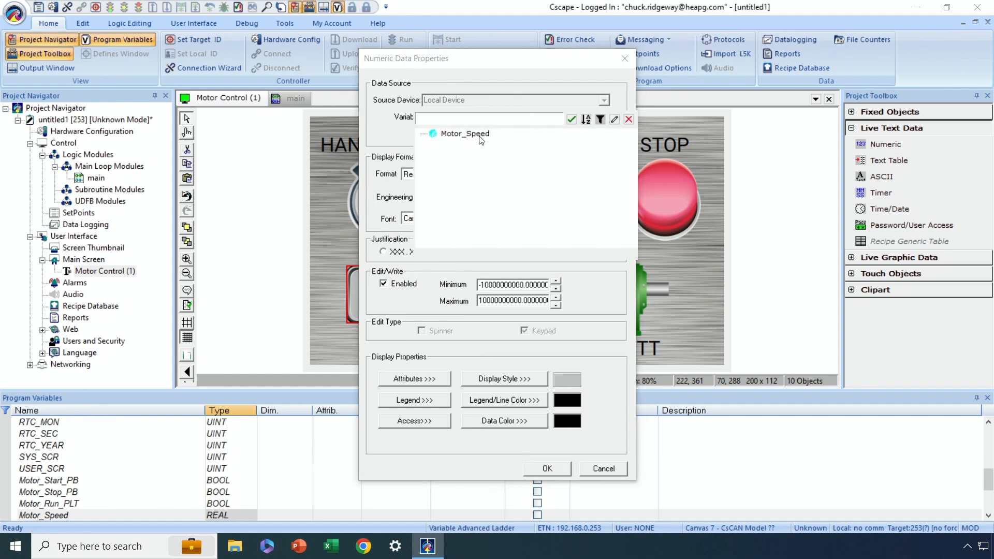
pyautogui.doubleClick(479, 137)
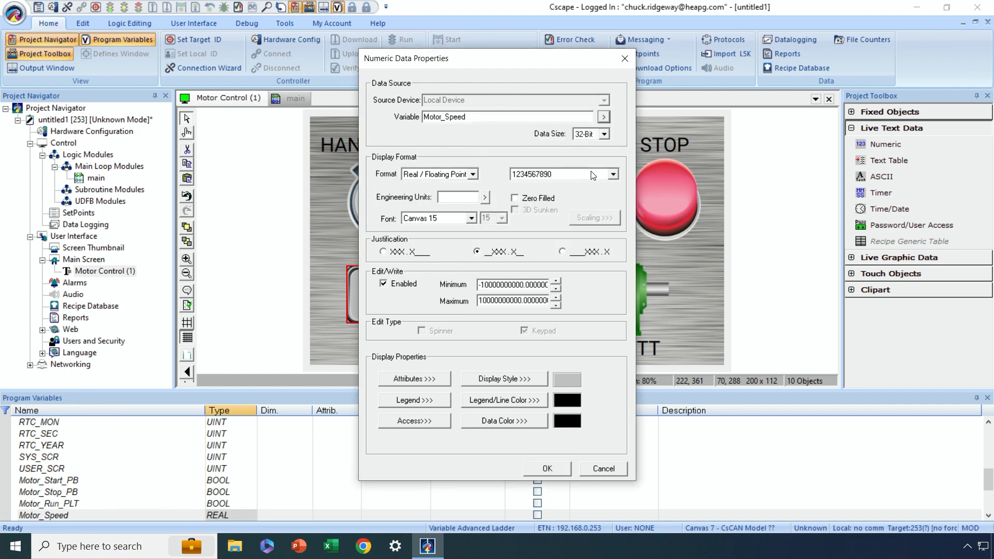
pyautogui.click(612, 174)
pyautogui.moveTo(613, 293); pyautogui.dragTo(653, 194)
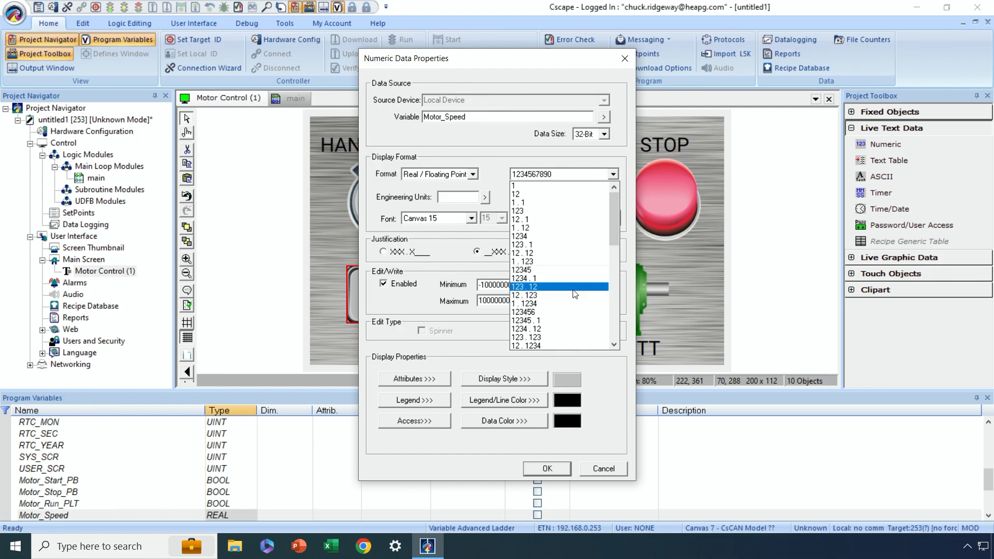
pyautogui.click(523, 244)
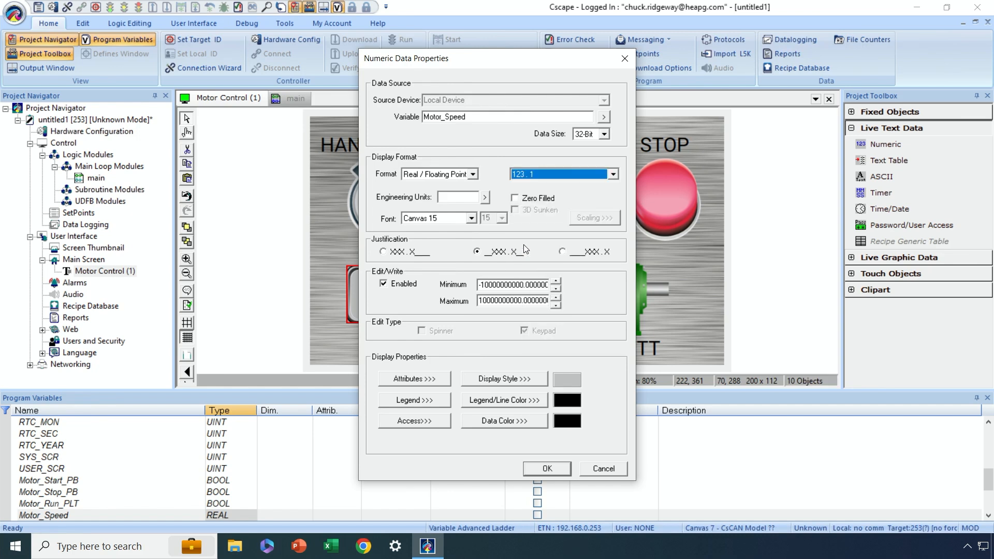
# - Set the Motor_Speed field's engineering units to Hz and its data font to Canvas 30
pyautogui.click(450, 197)
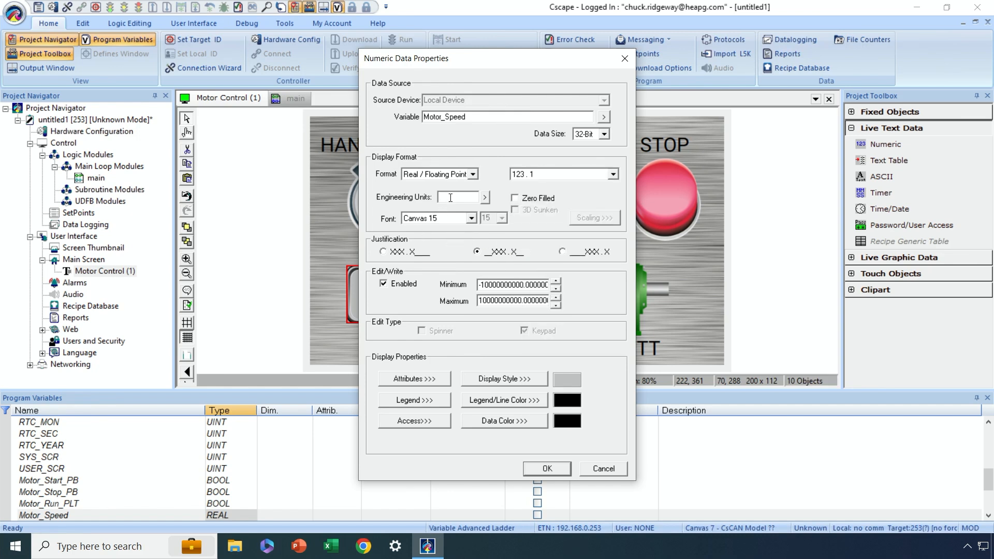
pyautogui.write('HZ')
pyautogui.press('BackSpace')
pyautogui.write('z')
pyautogui.click(474, 218)
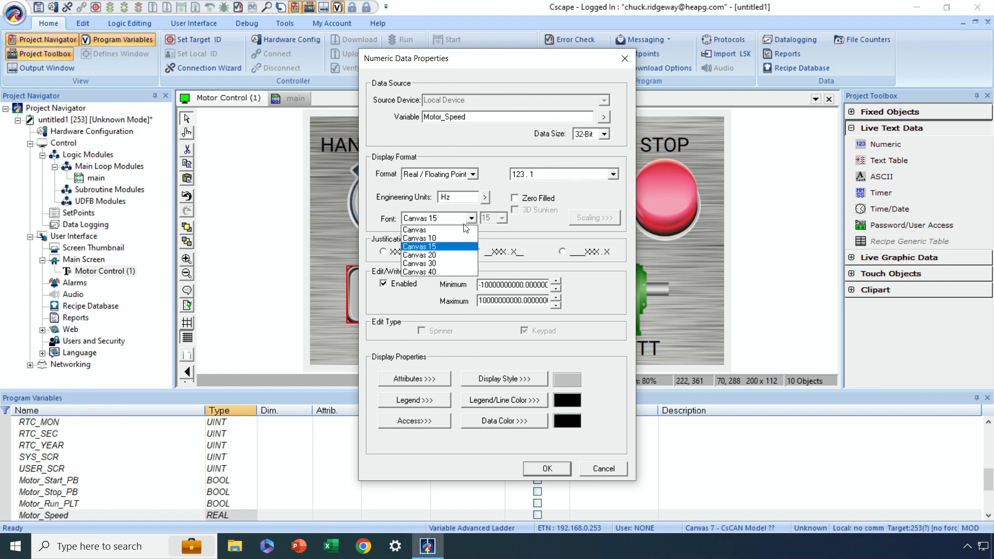
pyautogui.click(445, 263)
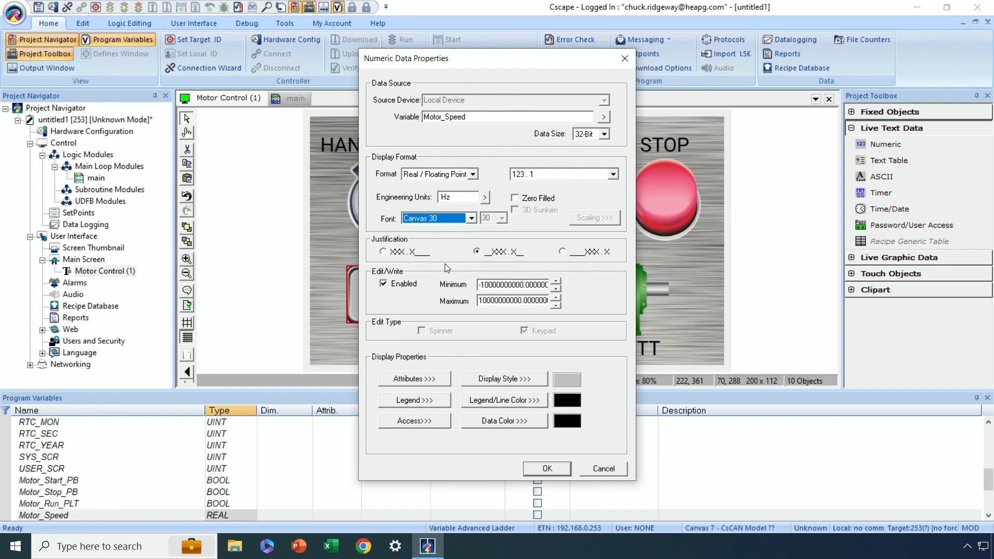
# - Limit the editable range of the motor speed field to a minimum of 0 and a maximum of 100, and apply its properties
pyautogui.click(479, 286)
pyautogui.press('Delete')
pyautogui.moveTo(478, 285); pyautogui.dragTo(568, 295)
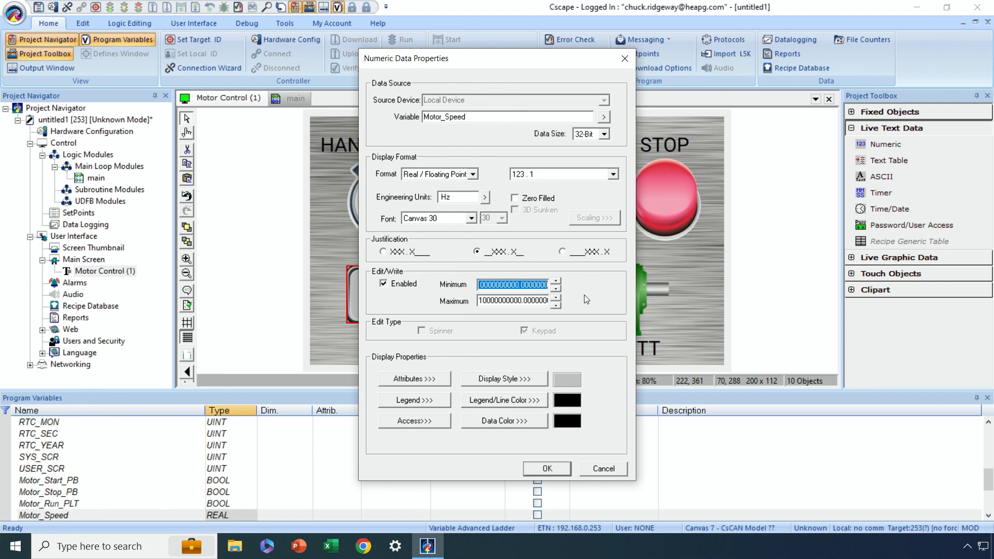
pyautogui.write('0')
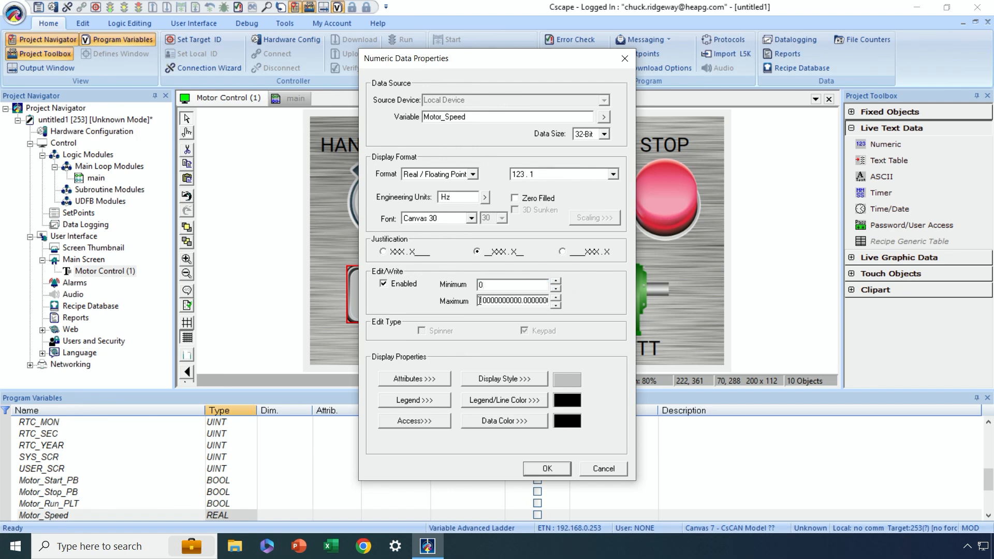
pyautogui.moveTo(479, 300); pyautogui.dragTo(566, 304)
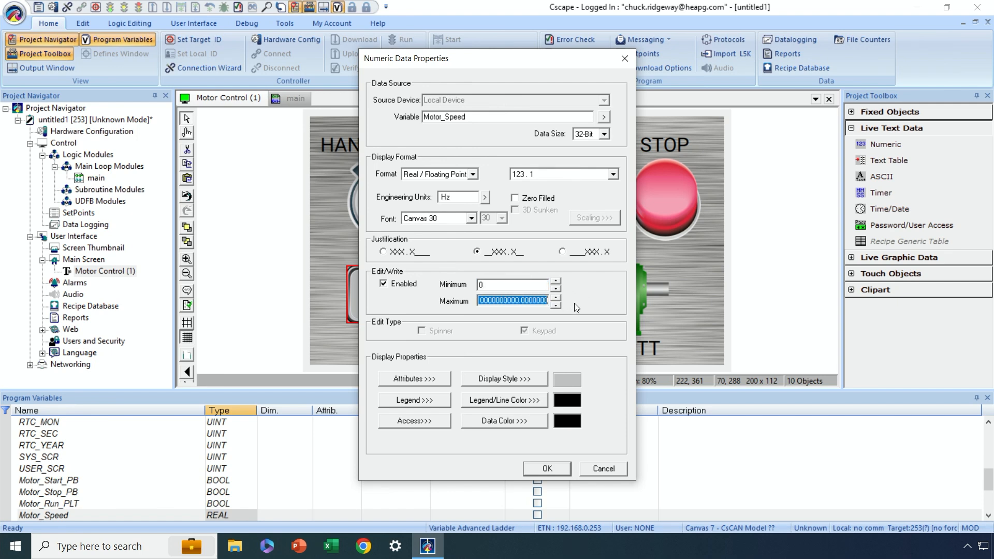
pyautogui.write('00')
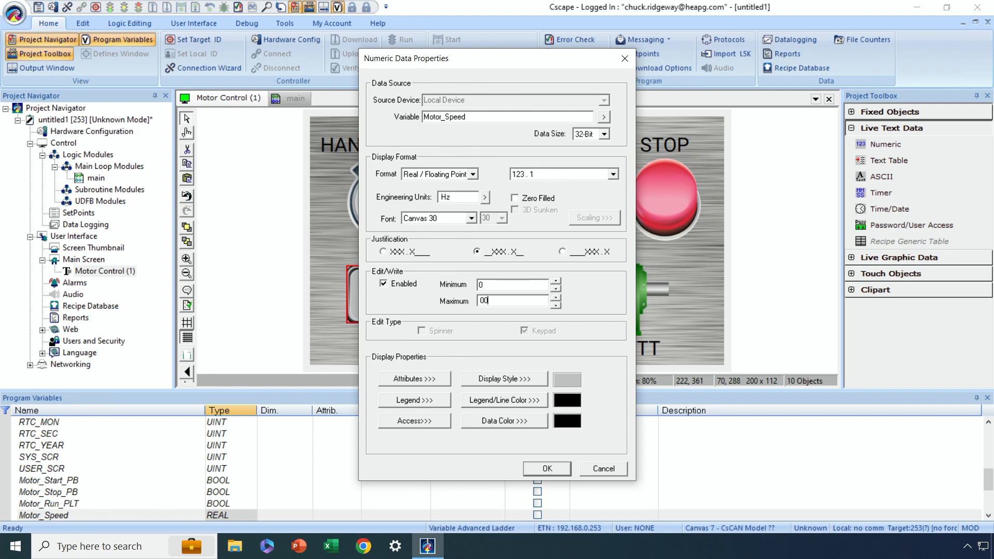
pyautogui.press('BackSpace')
pyautogui.press('BackSpace')
pyautogui.write('100')
pyautogui.click(547, 468)
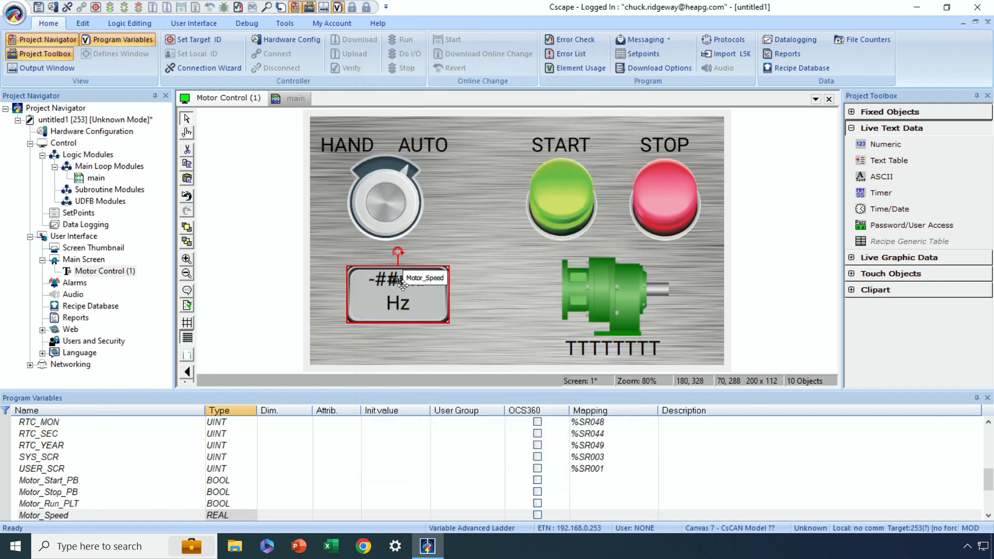
# - Widen the numeric field to about 250 × 112 and set its legend text to MOTOR SPEED
pyautogui.moveTo(451, 301); pyautogui.dragTo(478, 302)
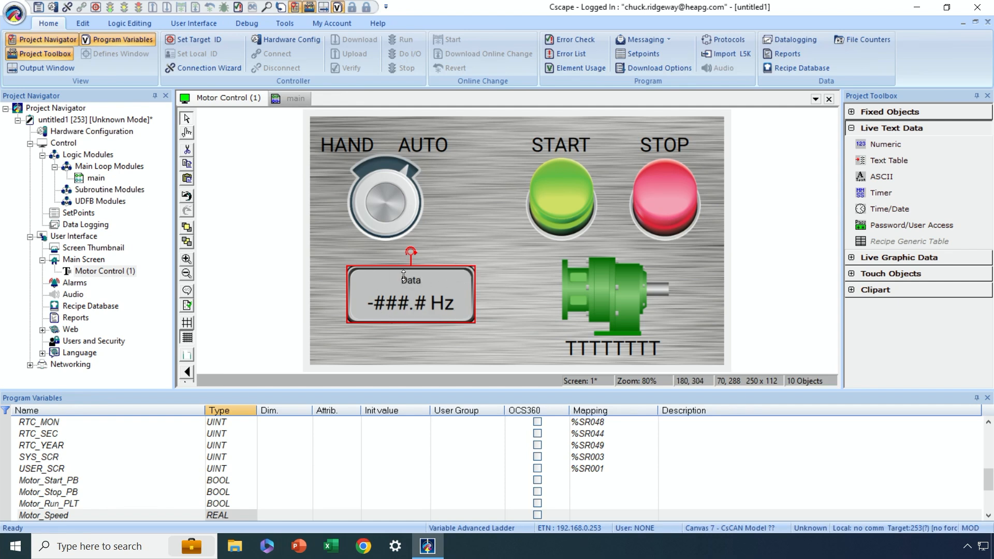
pyautogui.doubleClick(405, 307)
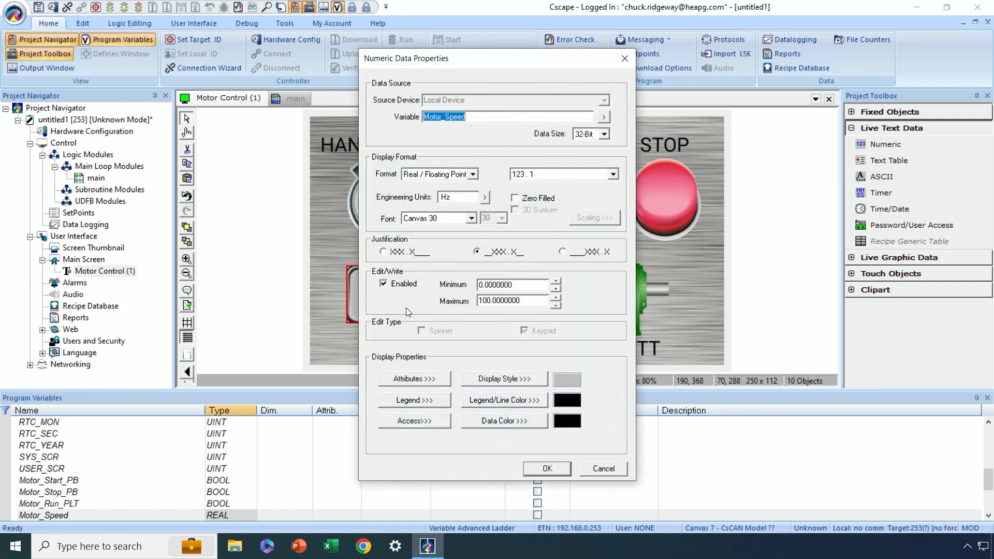
pyautogui.click(403, 399)
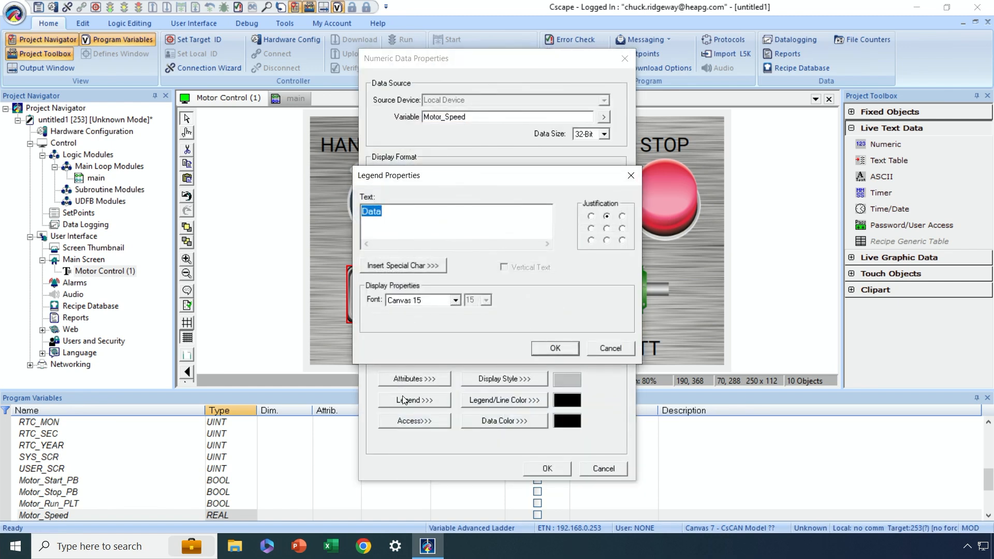
pyautogui.write('MOTOR SPEED')
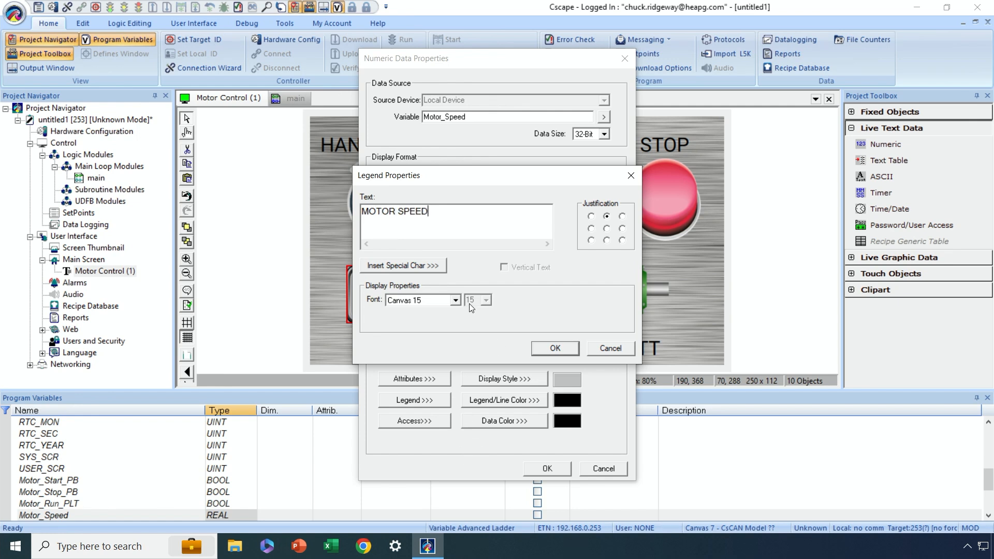
pyautogui.click(542, 345)
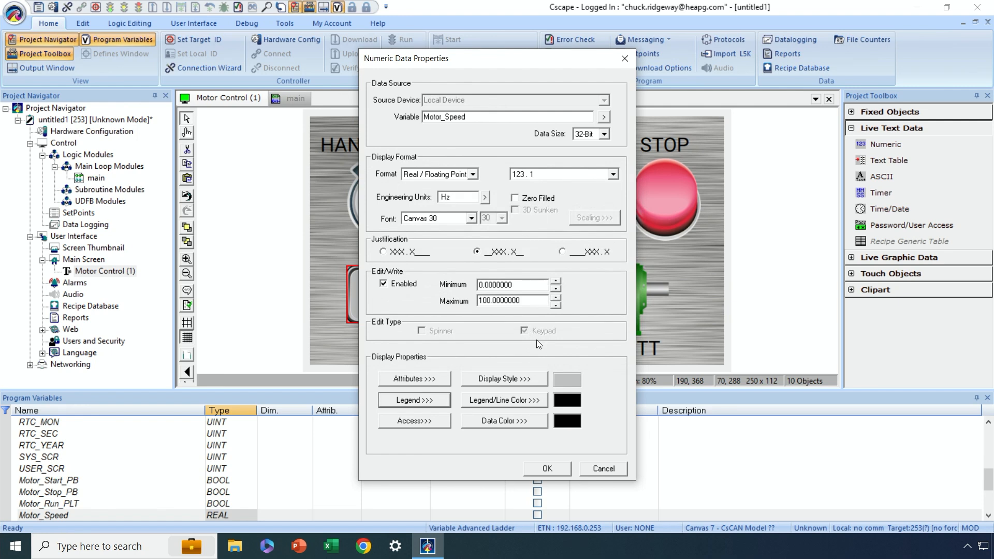
# - Give the motor speed field a Round End display style with a dark gray pattern background scaled with Maintain Aspect Ratio (with clipping)
pyautogui.click(489, 384)
pyautogui.click(395, 250)
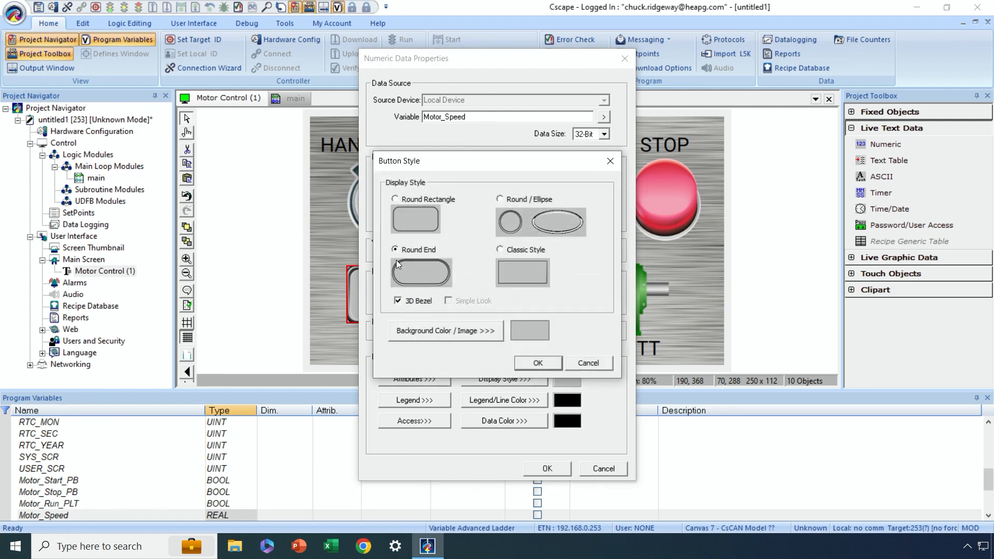
pyautogui.click(445, 330)
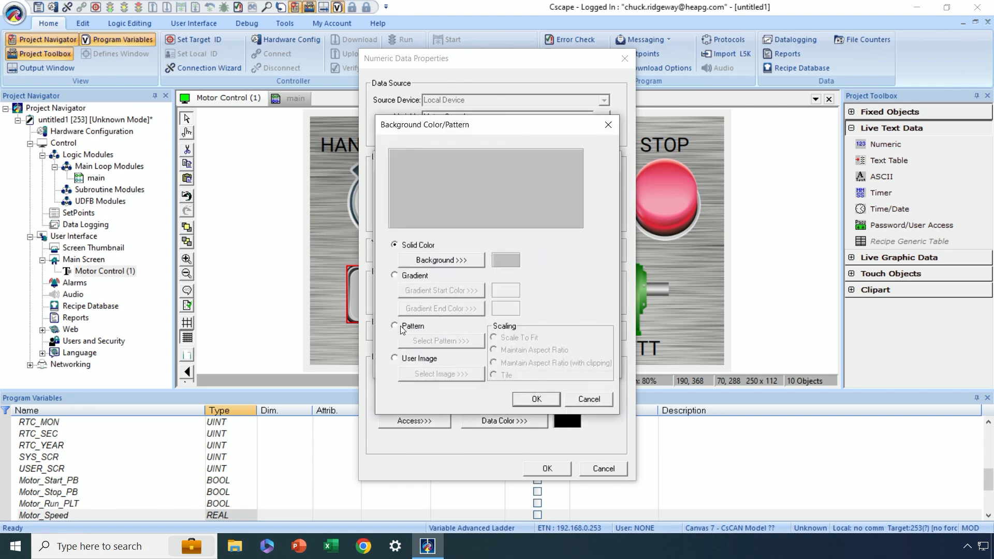
pyautogui.click(402, 327)
pyautogui.click(430, 341)
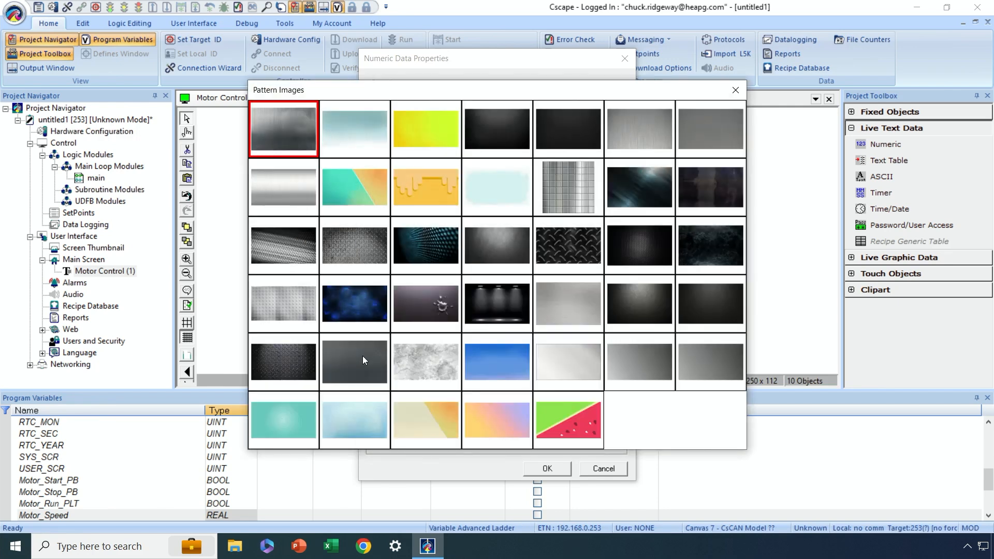
pyautogui.doubleClick(362, 355)
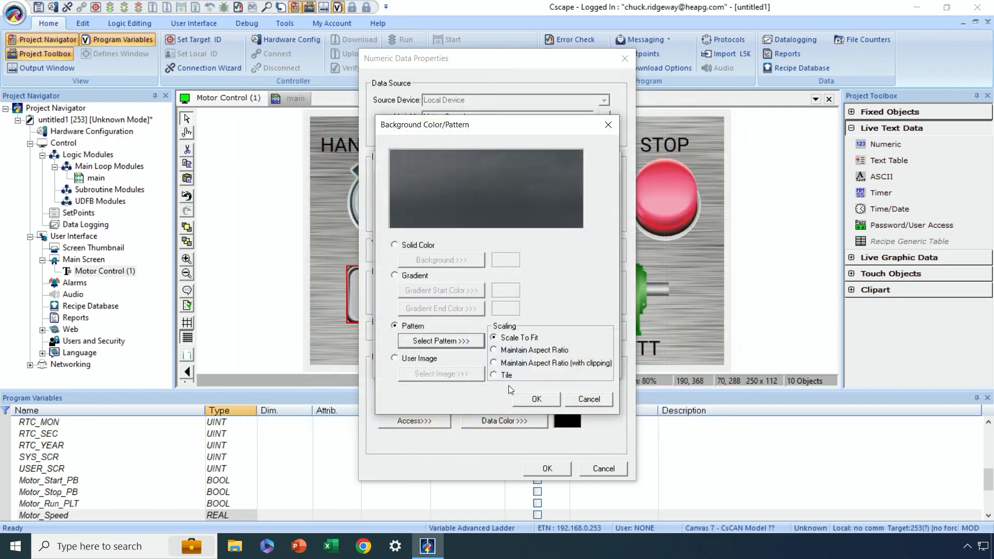
pyautogui.click(494, 364)
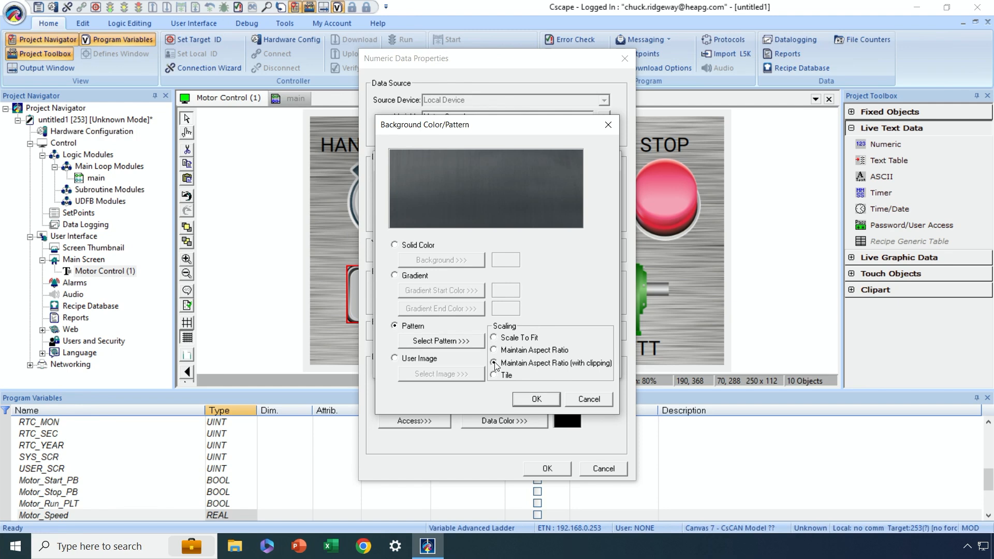
pyautogui.click(536, 399)
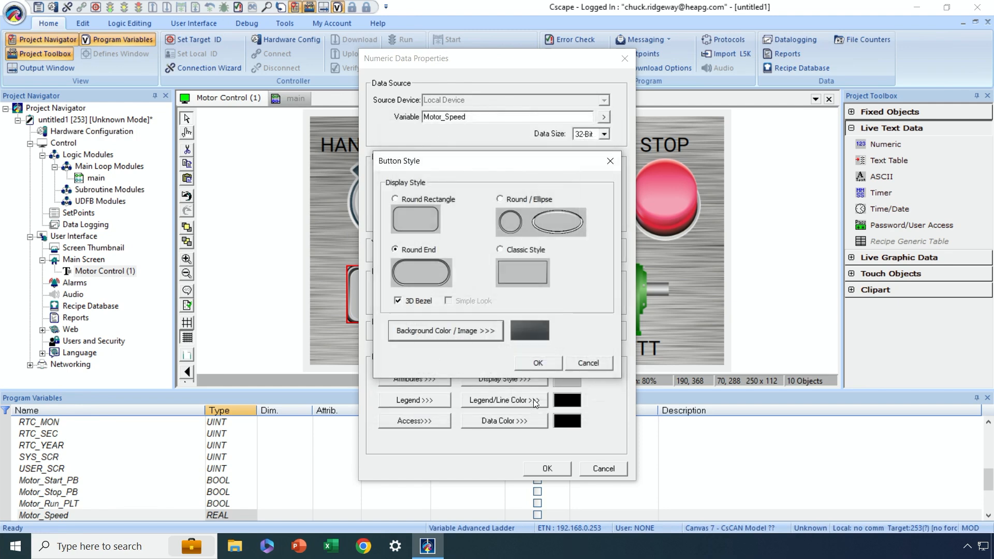
pyautogui.click(535, 362)
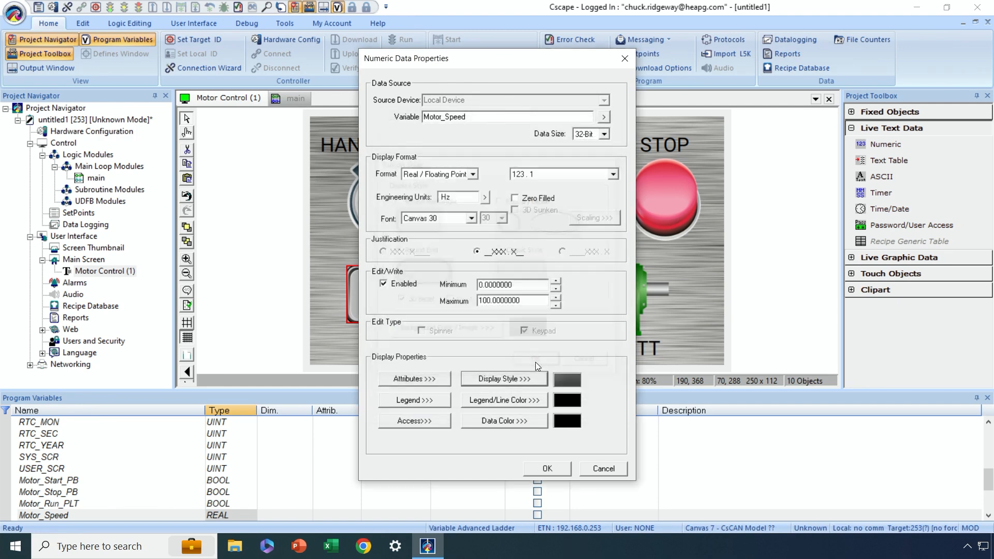
pyautogui.click(547, 469)
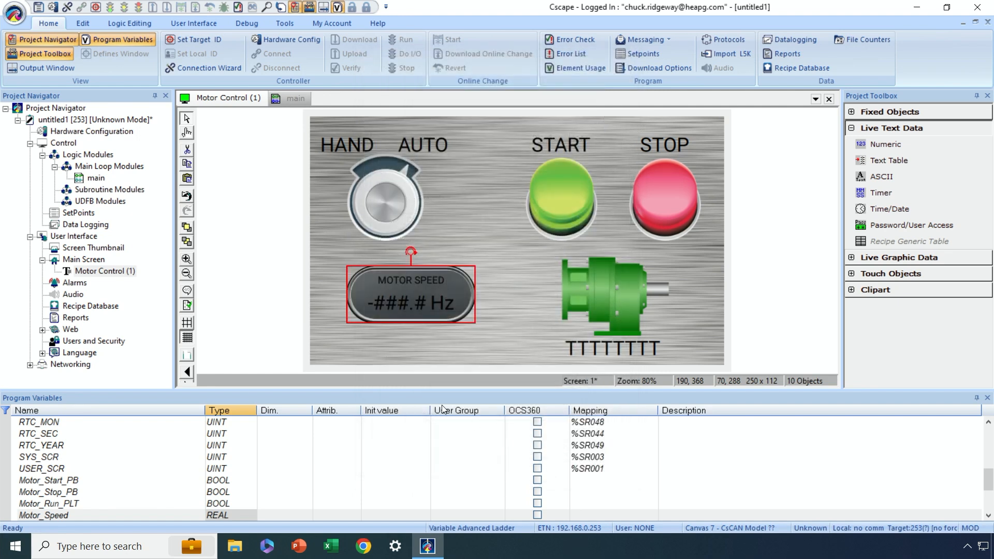
# - Reposition the motor speed field beneath the HAND/AUTO selector and enlarge it to about 250 × 136
pyautogui.moveTo(418, 291); pyautogui.dragTo(413, 287)
pyautogui.click(423, 324)
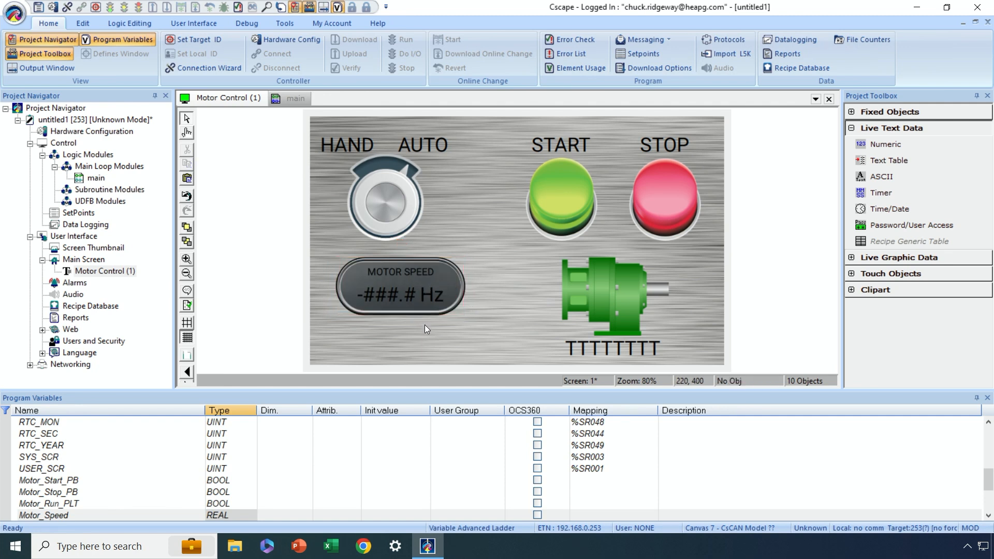
pyautogui.click(390, 299)
pyautogui.doubleClick(389, 299)
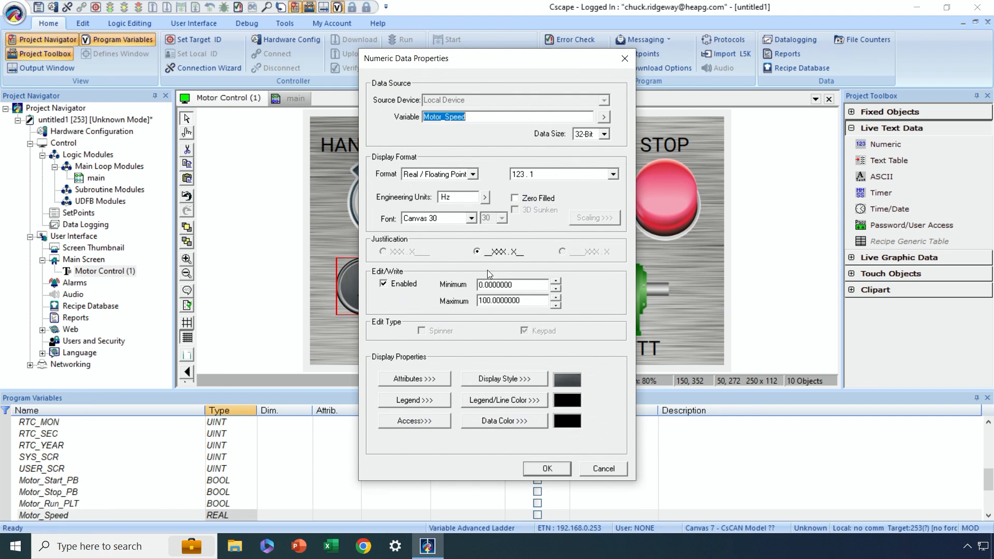
pyautogui.click(546, 468)
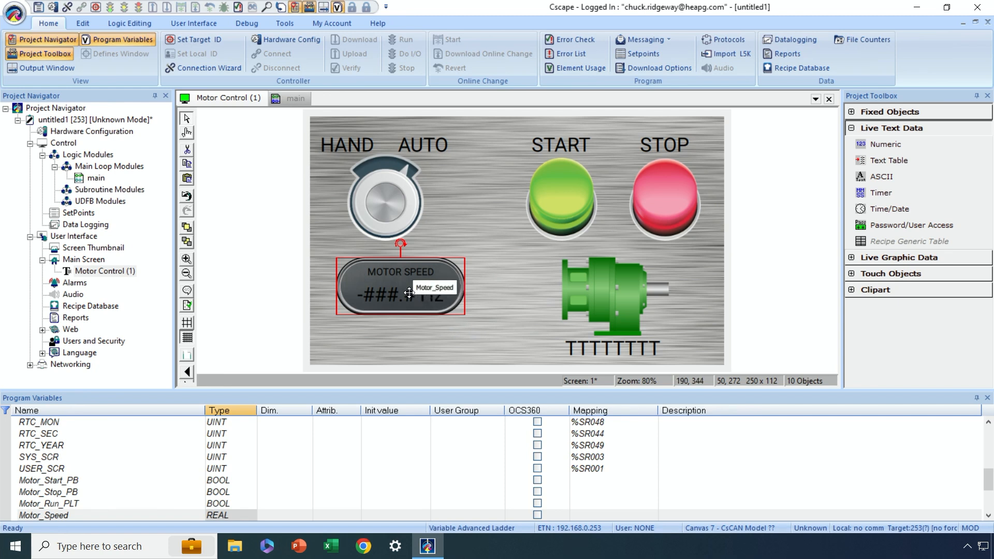
pyautogui.moveTo(417, 286); pyautogui.dragTo(393, 336)
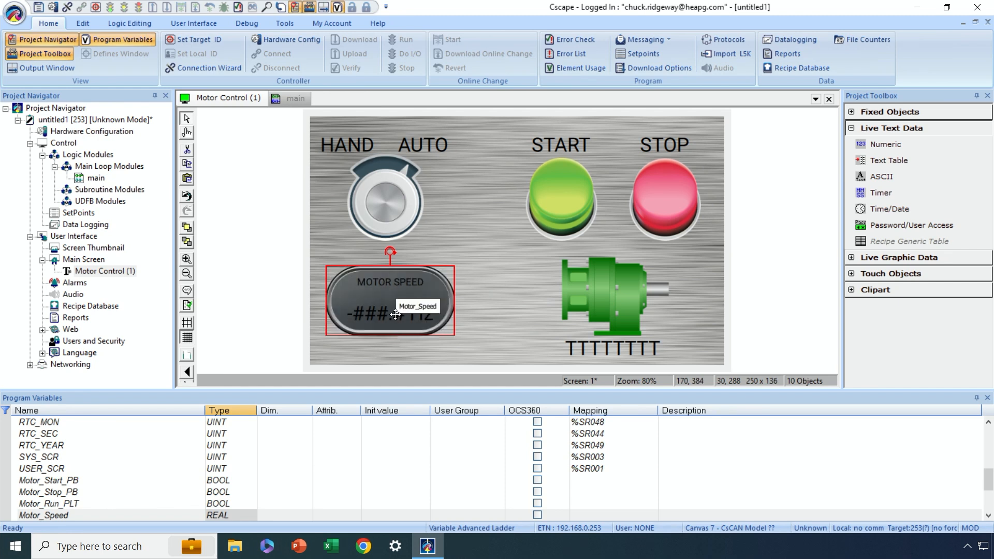
# - Change the font of the MOTOR SPEED legend to Canvas 20 and apply the field's properties
pyautogui.doubleClick(395, 314)
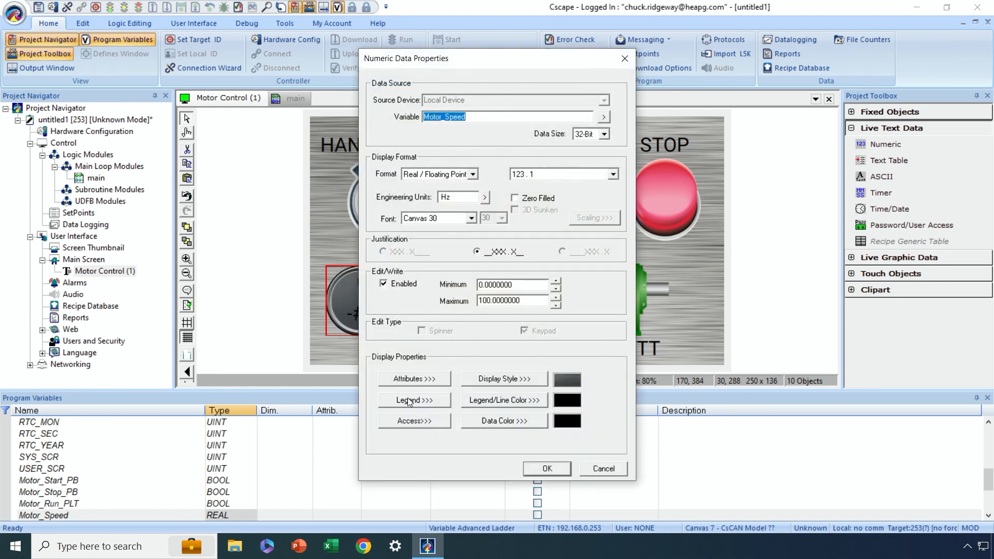
pyautogui.click(409, 400)
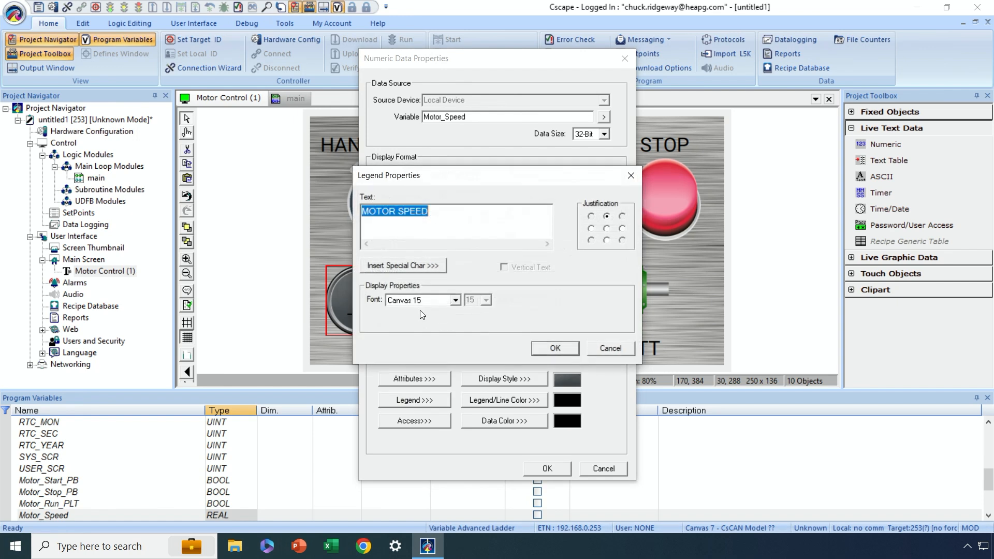
pyautogui.click(452, 302)
pyautogui.click(435, 334)
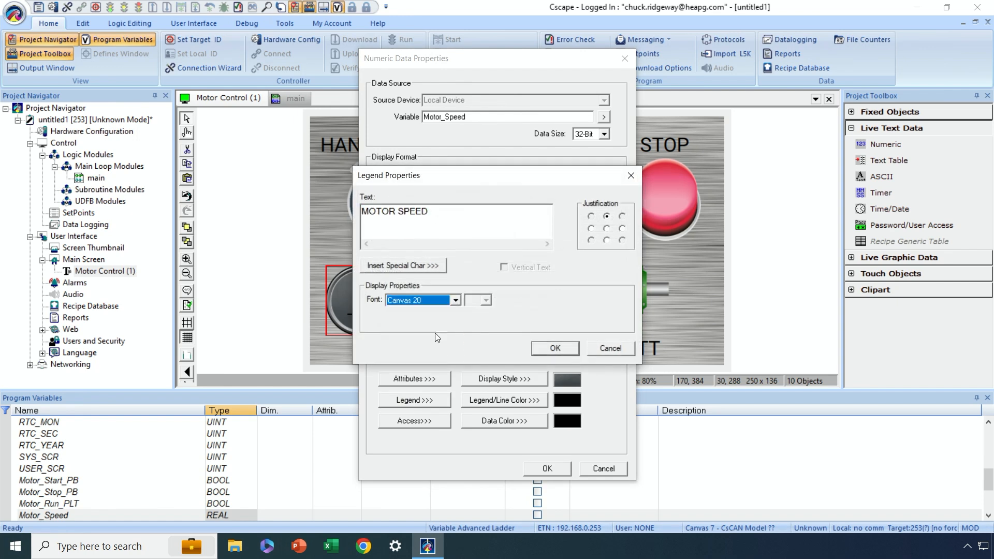
pyautogui.click(553, 348)
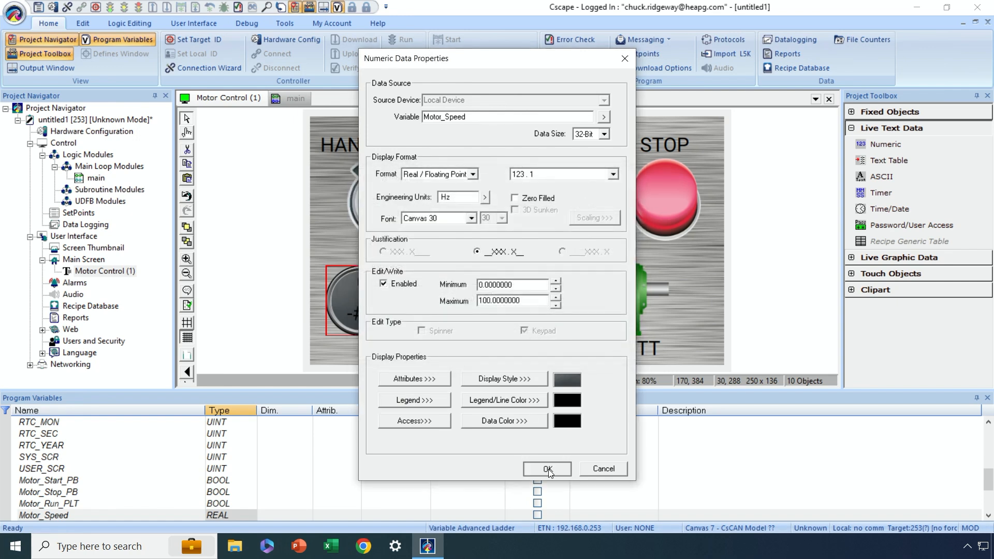
pyautogui.click(548, 469)
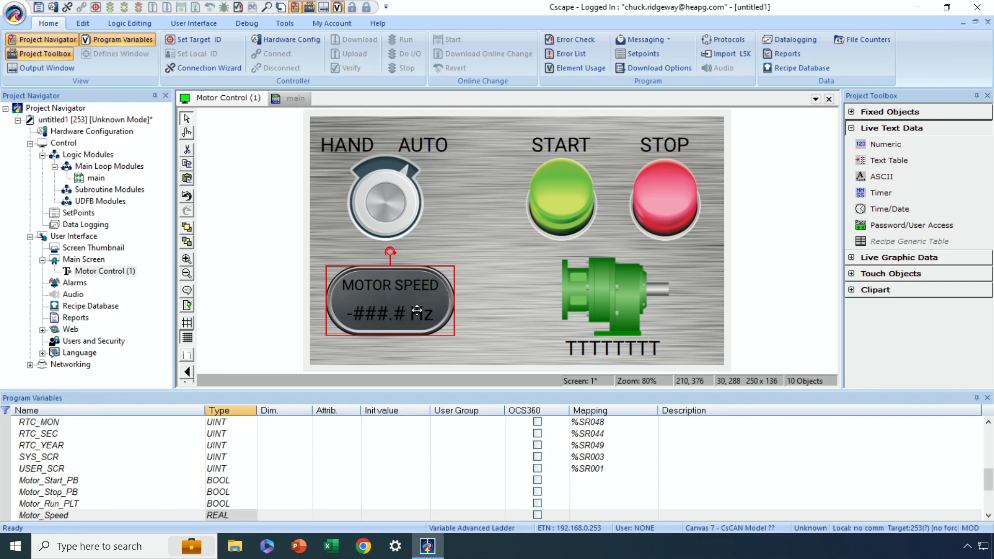
pyautogui.click(519, 321)
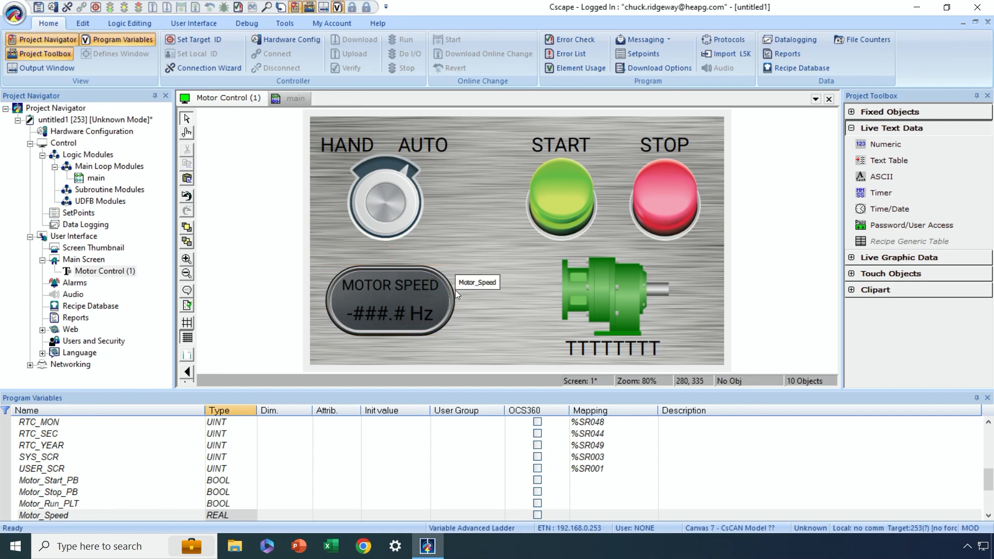
# - Place a Slider touch object about 150 × 144 between the motor speed field and the motor picture
pyautogui.click(851, 128)
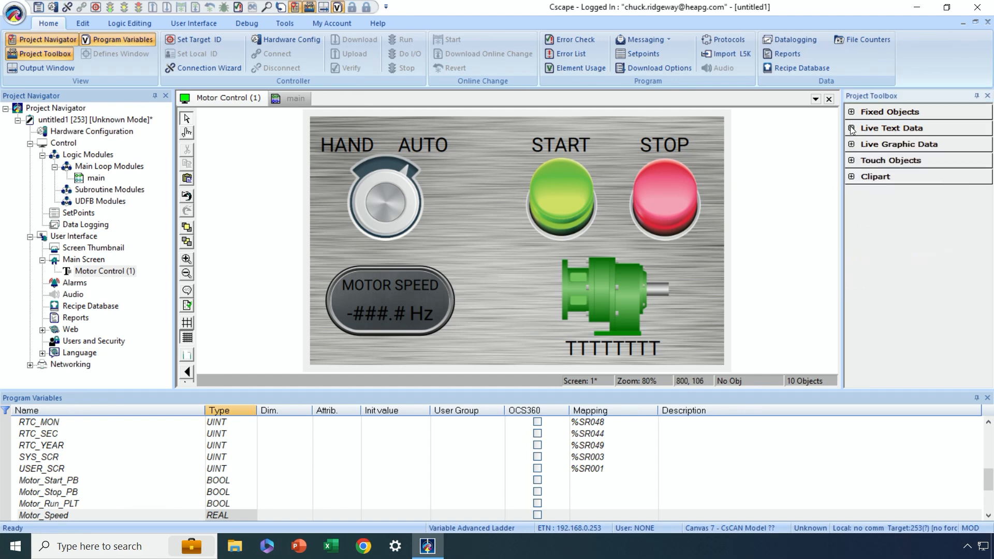
pyautogui.click(851, 145)
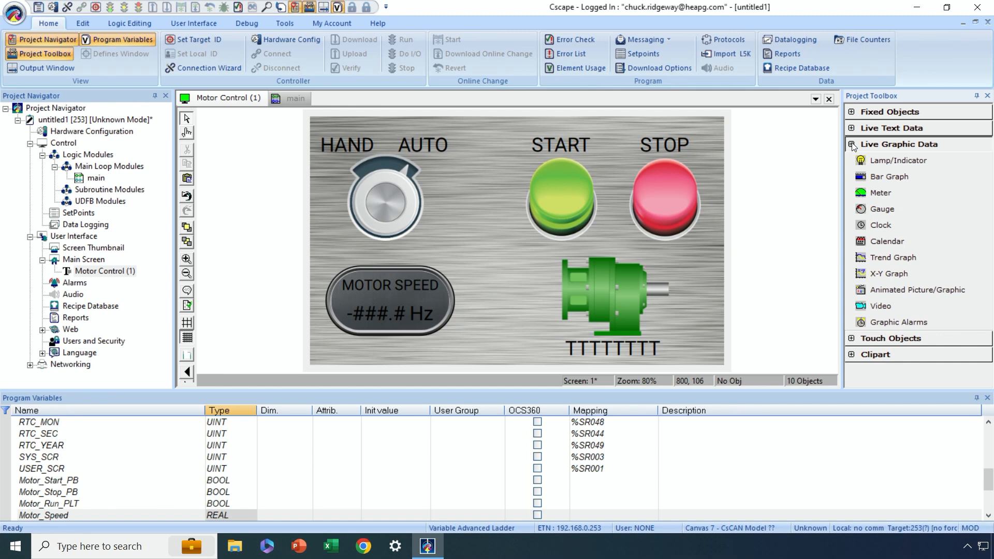
pyautogui.click(852, 145)
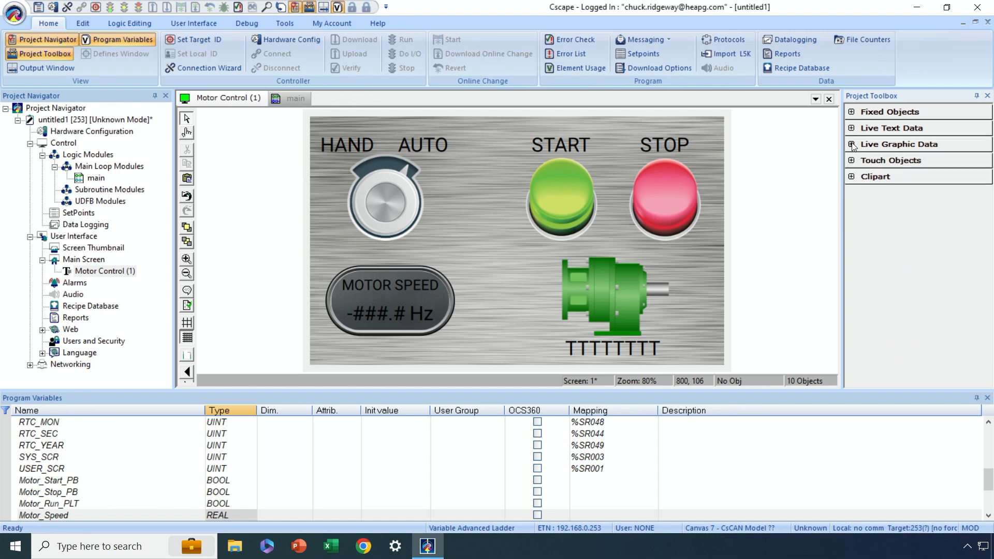
pyautogui.click(852, 161)
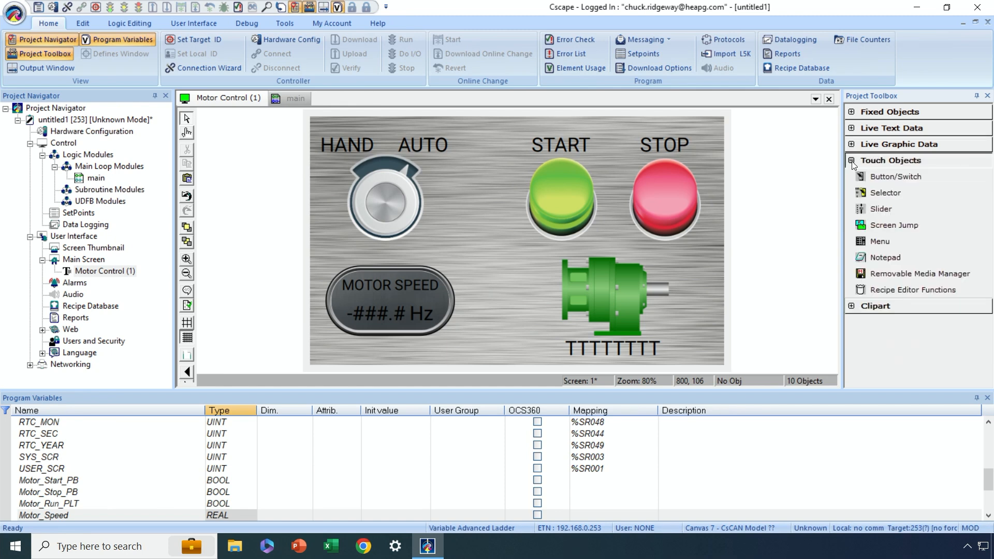
pyautogui.click(872, 207)
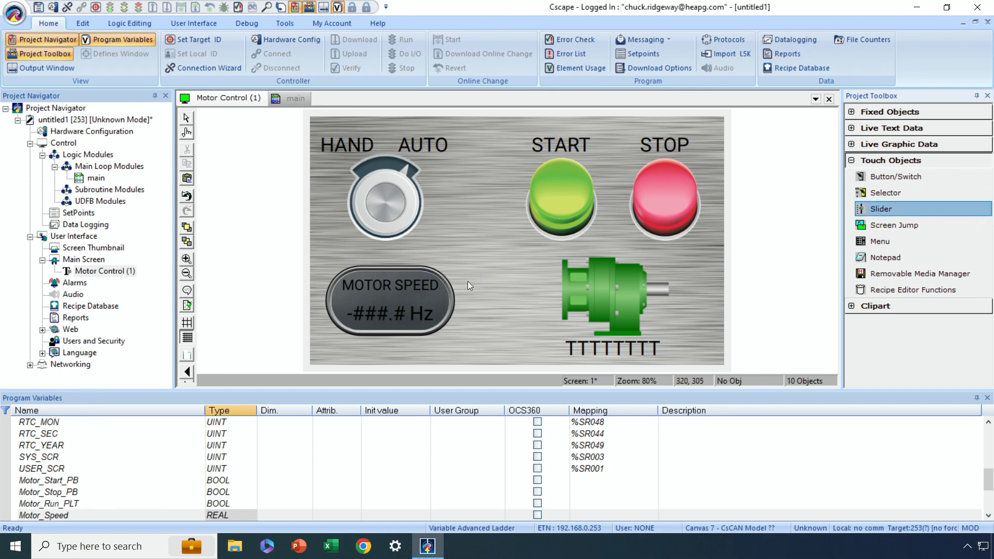
pyautogui.moveTo(465, 263); pyautogui.dragTo(541, 334)
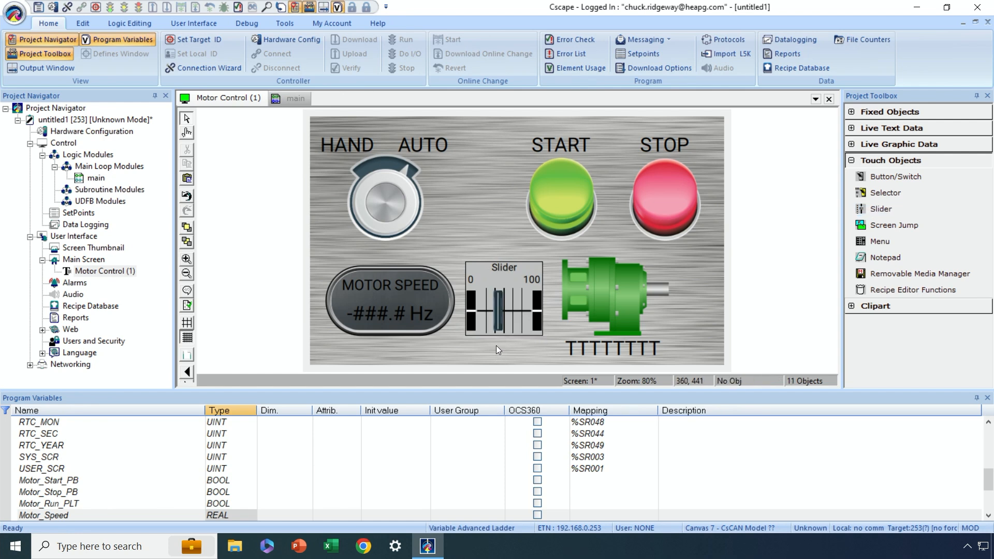
# - Set the slider's data size to 32-Bit and its data type to Real with 1 decimal, keeping the scale limits shown
pyautogui.doubleClick(501, 302)
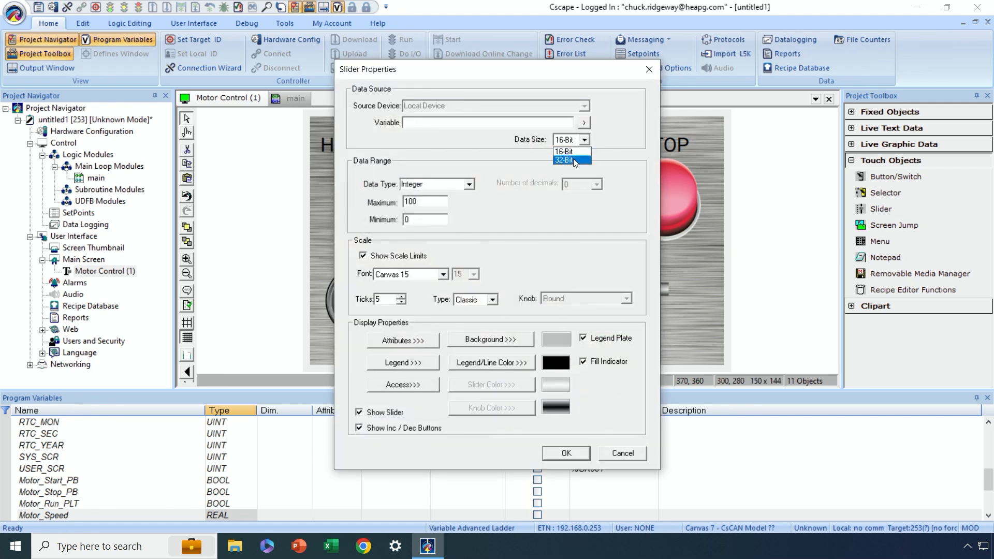
pyautogui.click(469, 186)
pyautogui.click(461, 205)
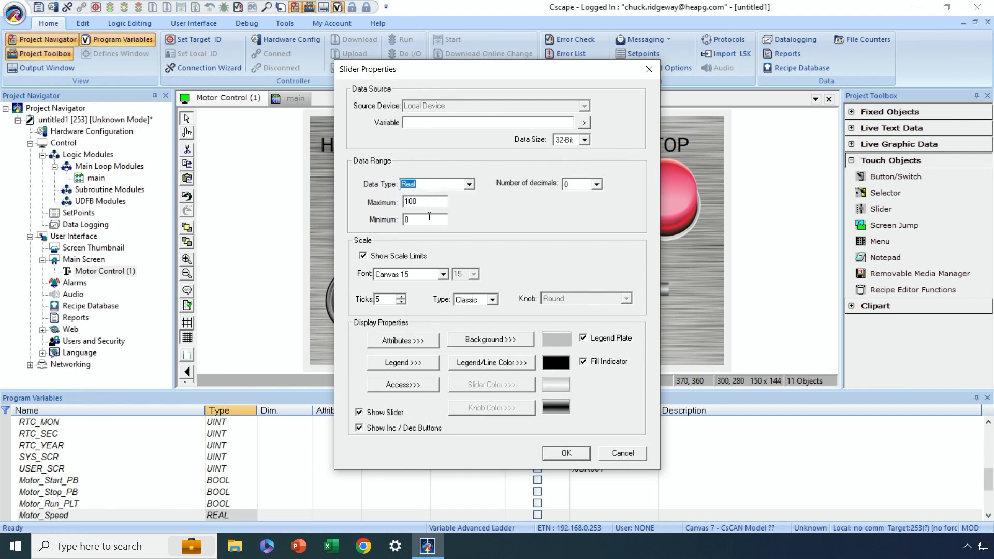
pyautogui.click(597, 184)
pyautogui.click(363, 255)
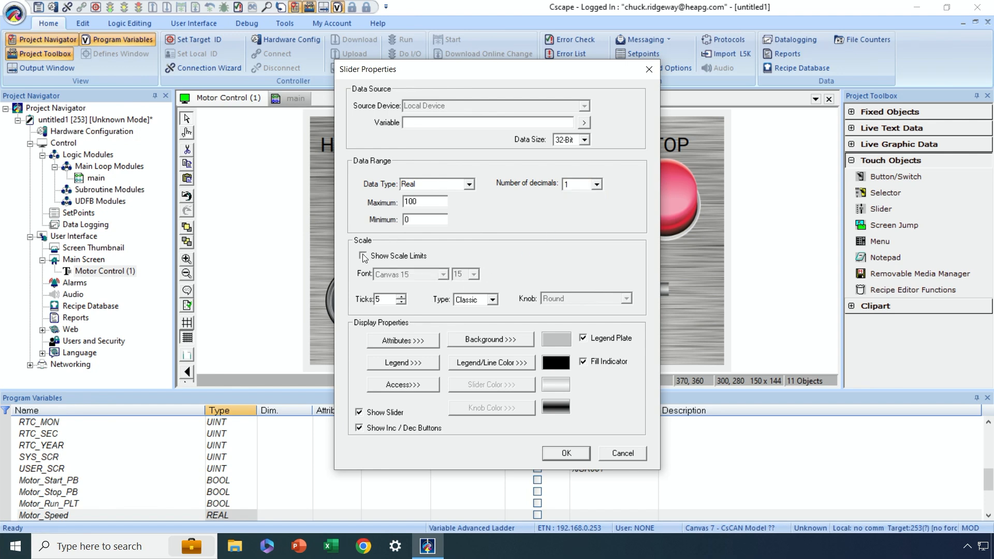
pyautogui.click(363, 256)
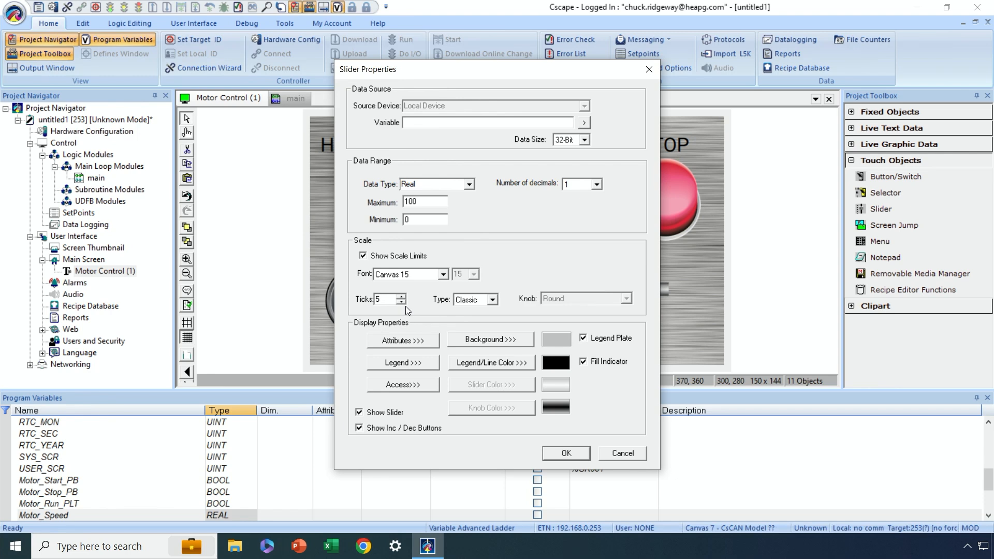
# - Set the slider's type to Rotary with the MetalSilver knob and review its legend properties
pyautogui.click(492, 300)
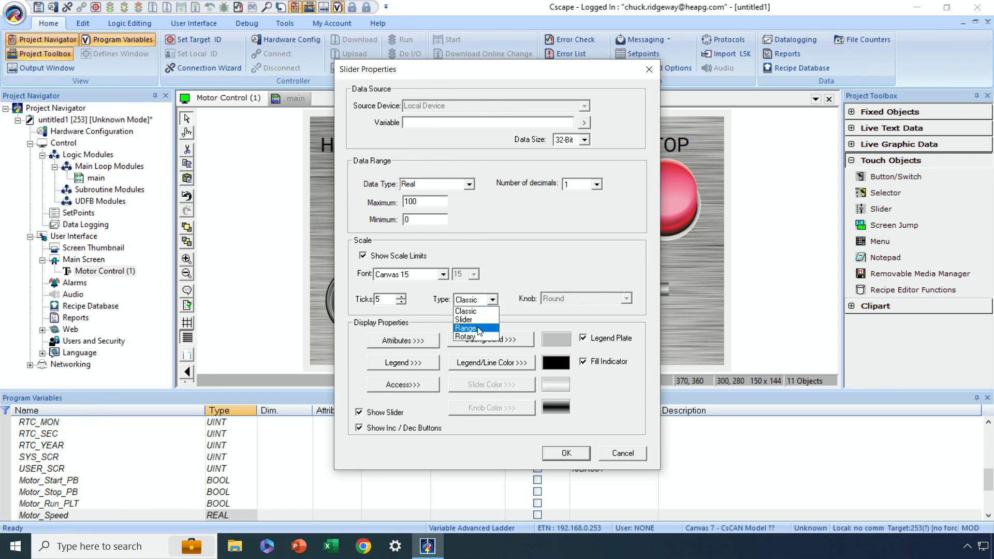
pyautogui.click(475, 338)
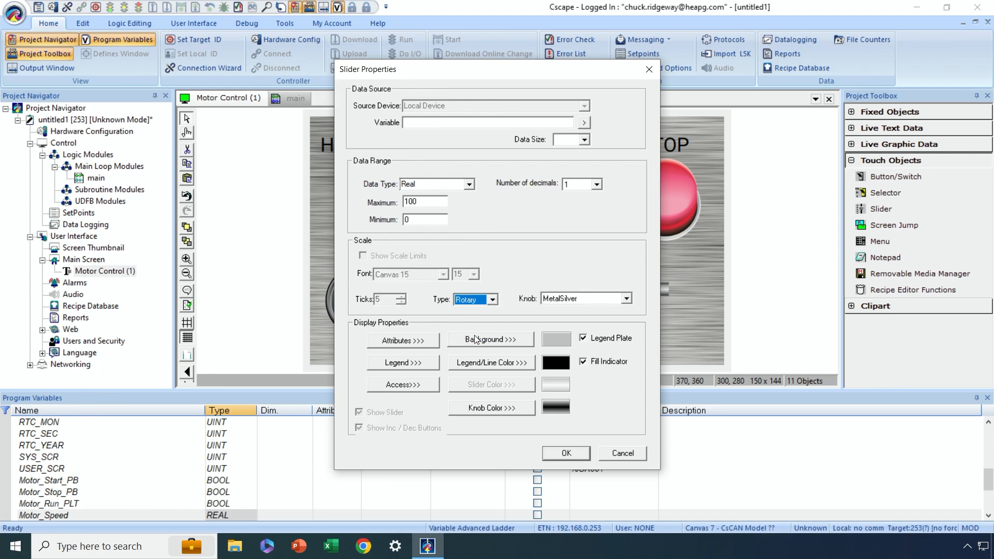
pyautogui.click(626, 299)
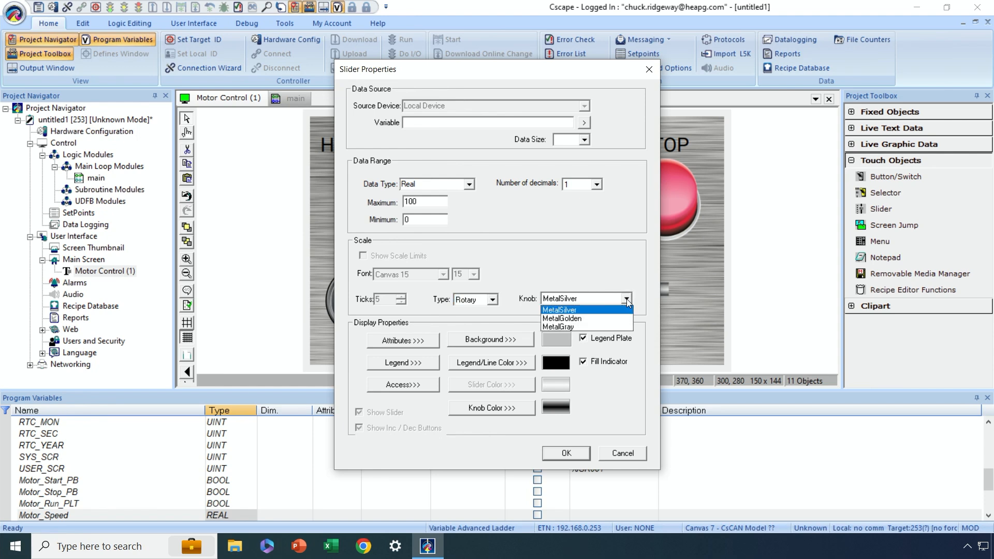
pyautogui.click(626, 299)
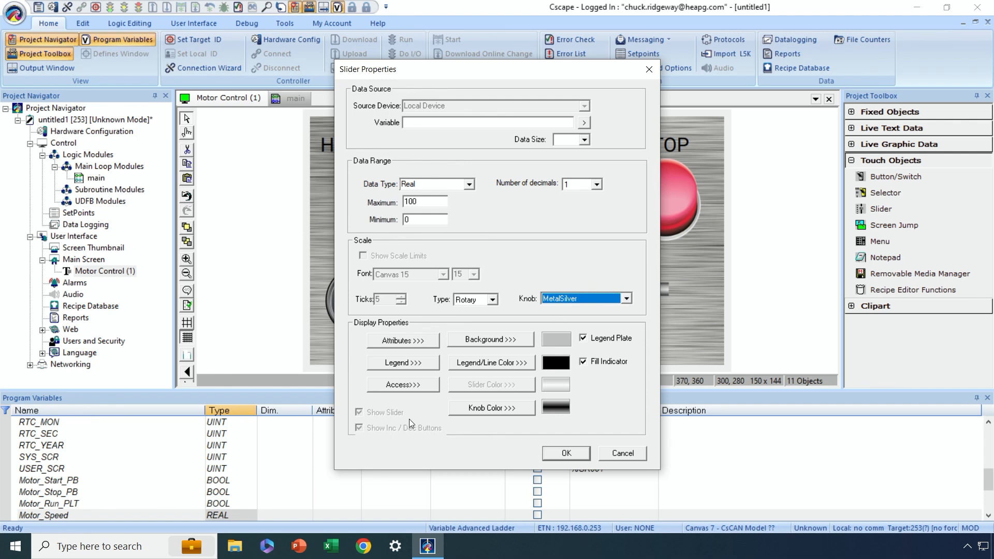
pyautogui.click(414, 368)
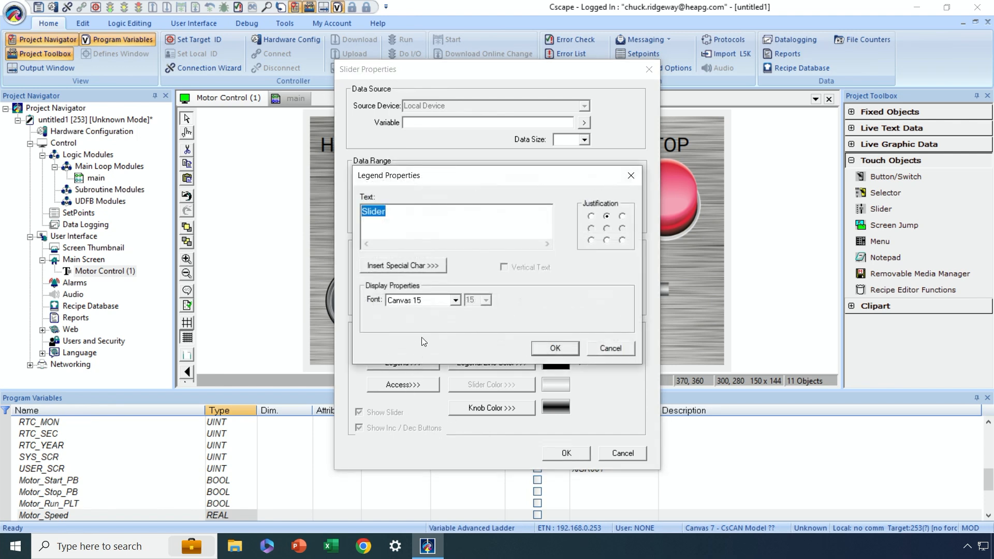
pyautogui.click(545, 349)
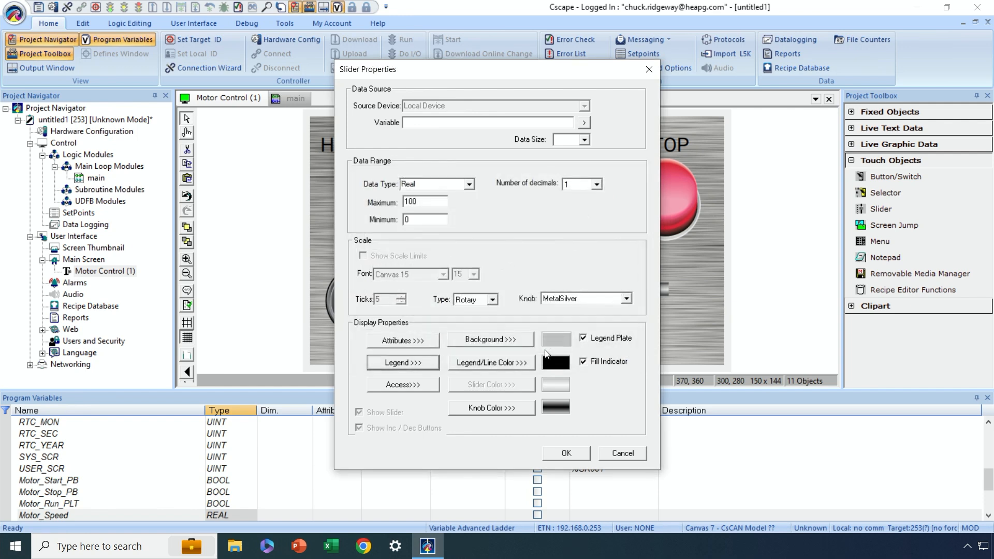
# - Reselect the 32-Bit data size, assign the Motor_Speed variable to the rotary slider and apply its properties
pyautogui.click(585, 141)
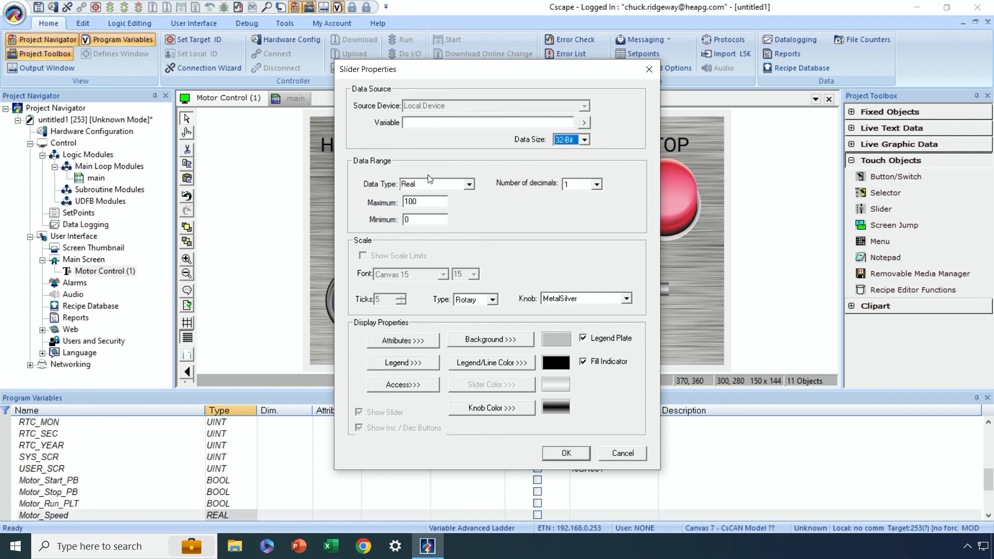
pyautogui.click(583, 123)
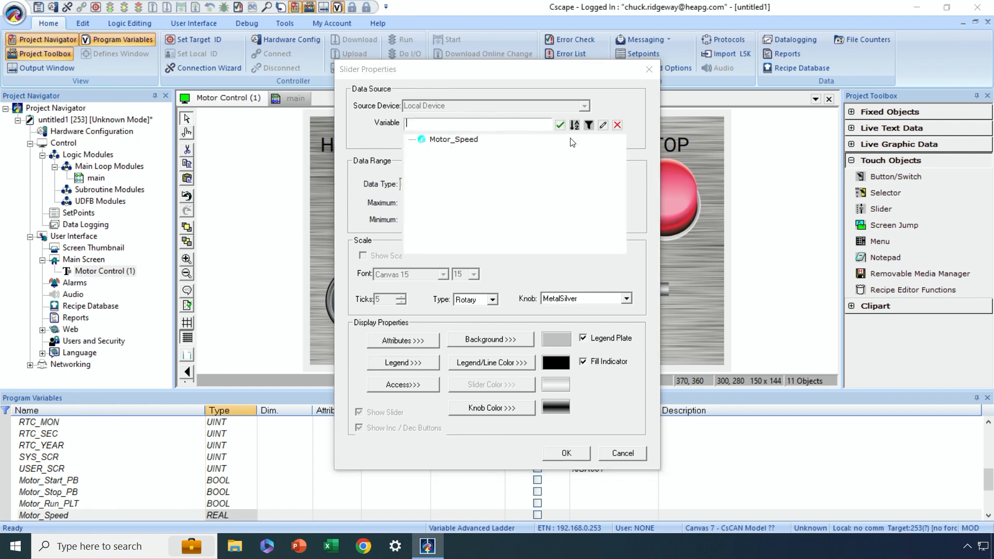
pyautogui.doubleClick(473, 139)
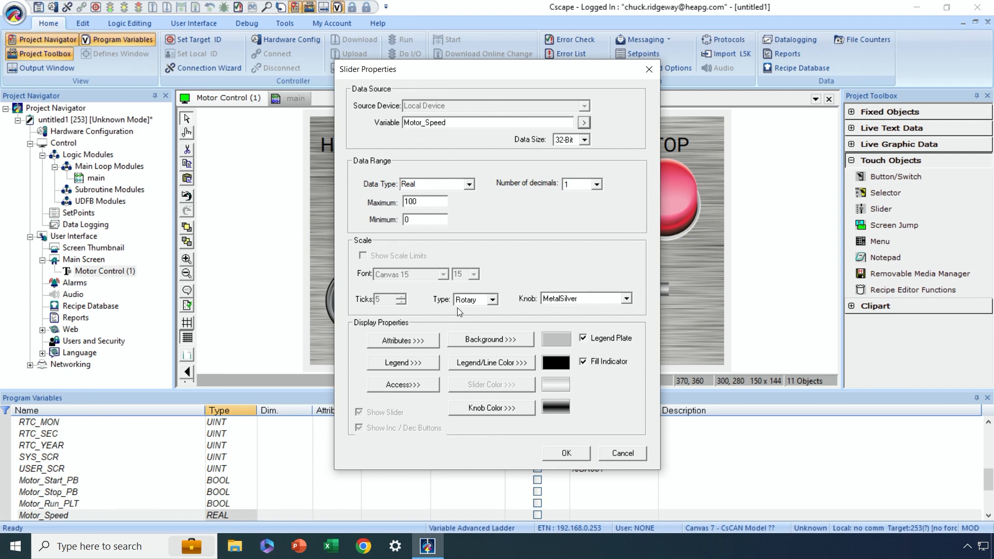
pyautogui.click(571, 455)
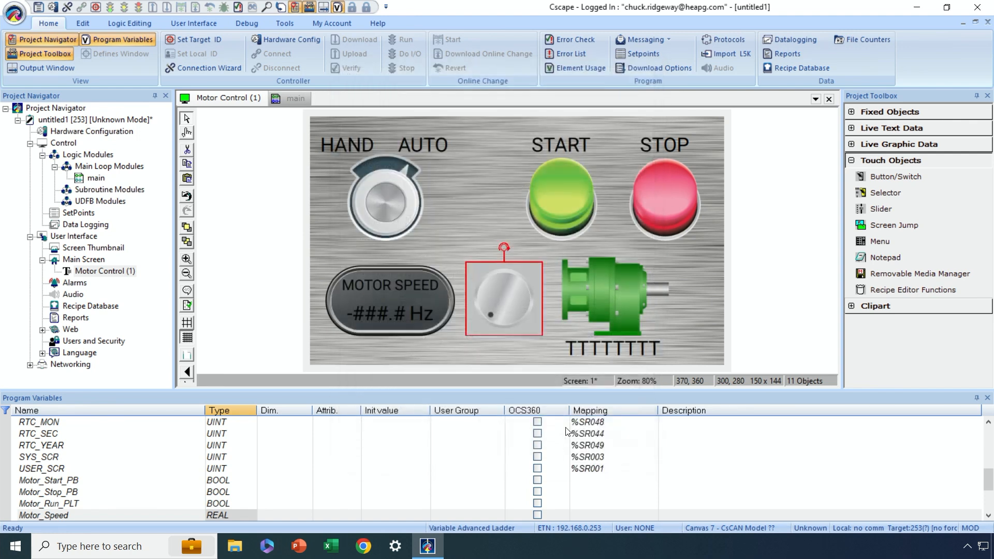
pyautogui.click(499, 349)
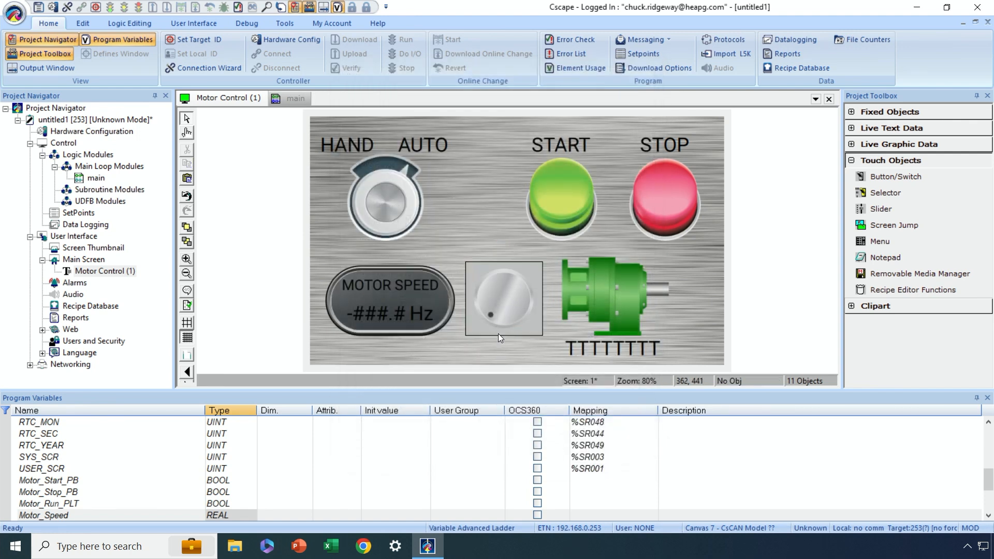
# - Set the rotary slider's solid background color to None, turn off its Legend Plate and apply the properties
pyautogui.doubleClick(500, 305)
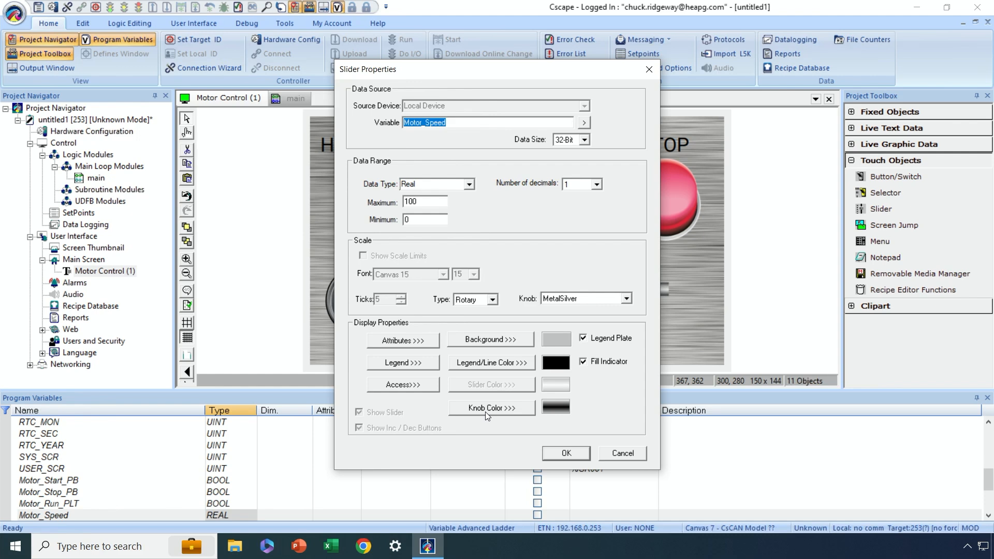
pyautogui.click(501, 340)
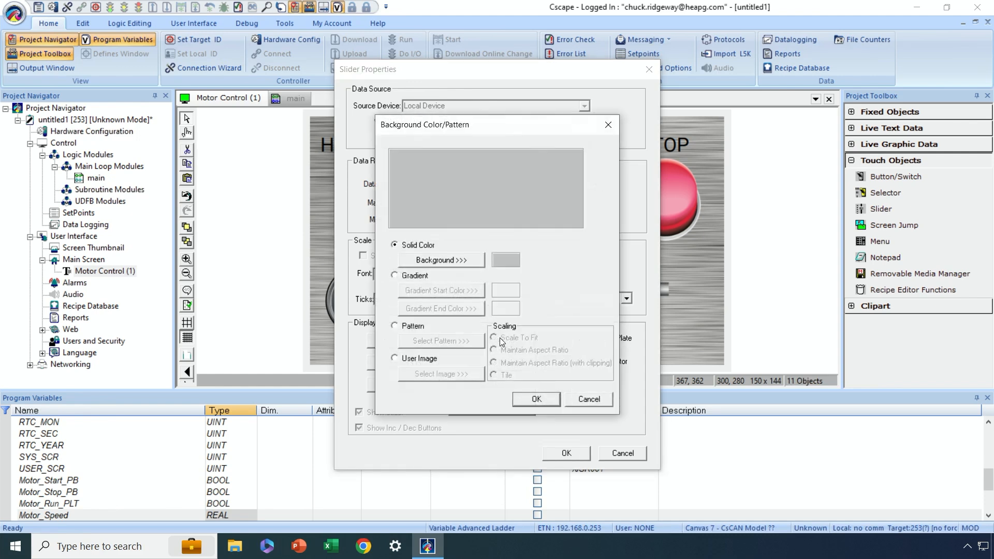
pyautogui.click(445, 260)
pyautogui.click(516, 273)
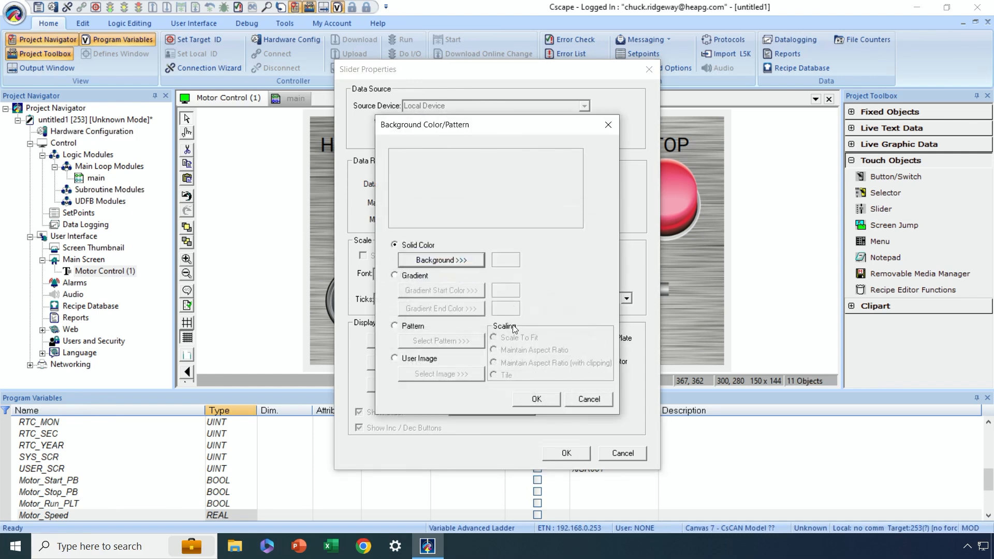
pyautogui.click(548, 399)
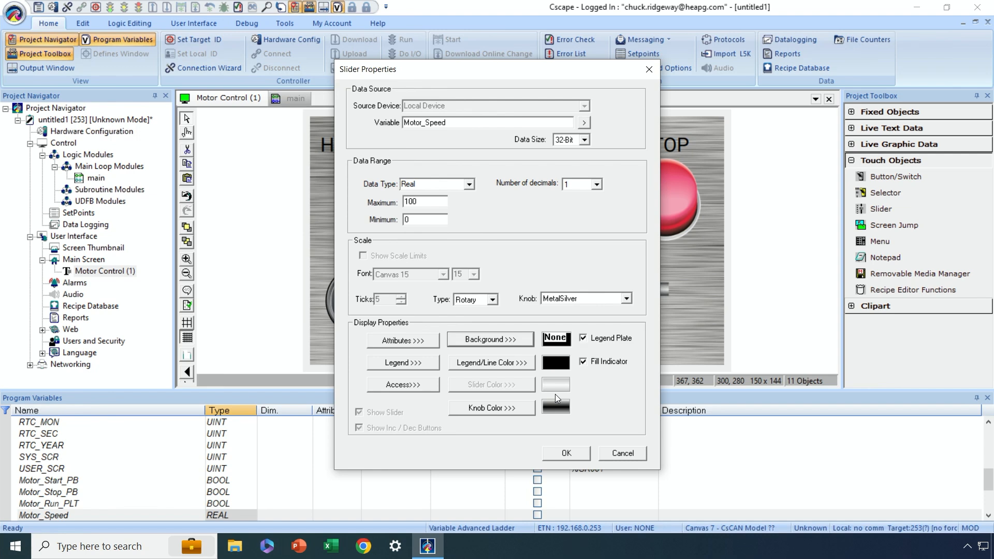
pyautogui.click(583, 339)
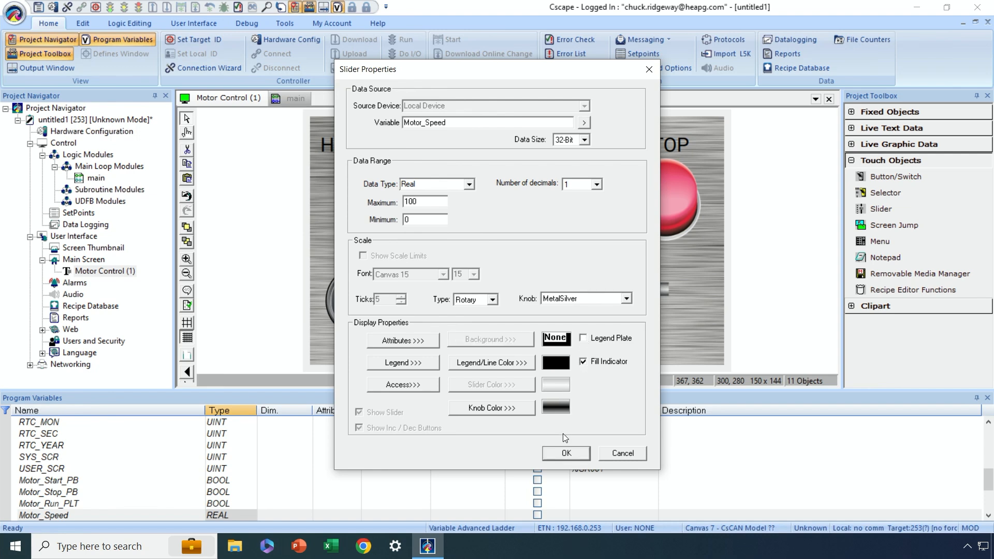
pyautogui.click(565, 453)
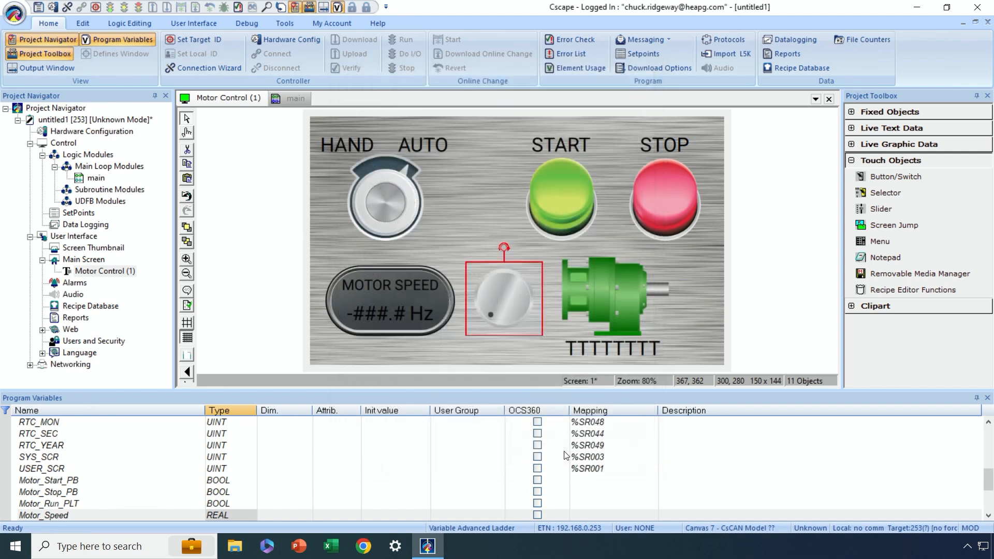
pyautogui.click(523, 356)
# - Try the MetalGolden knob style on the rotary slider
pyautogui.doubleClick(504, 301)
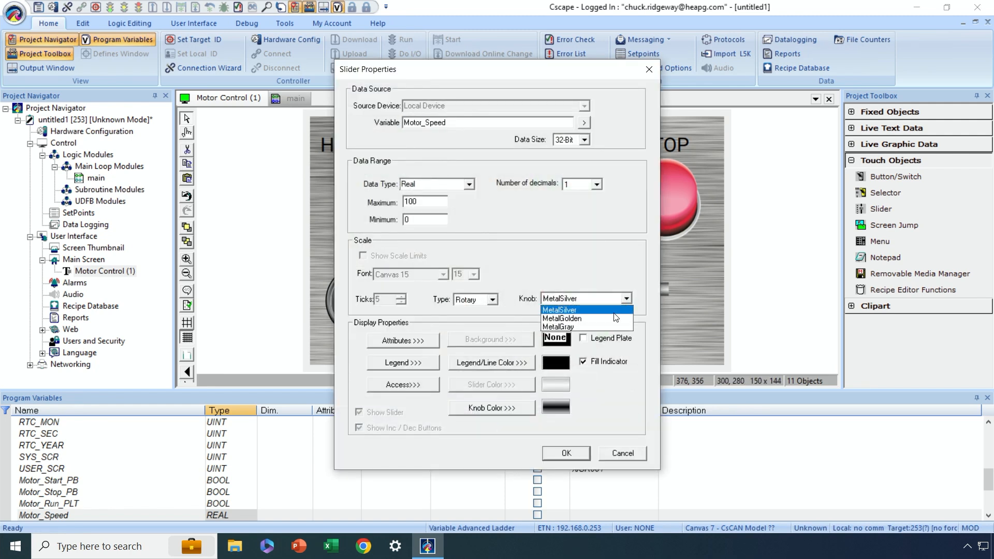
pyautogui.click(613, 318)
pyautogui.click(555, 451)
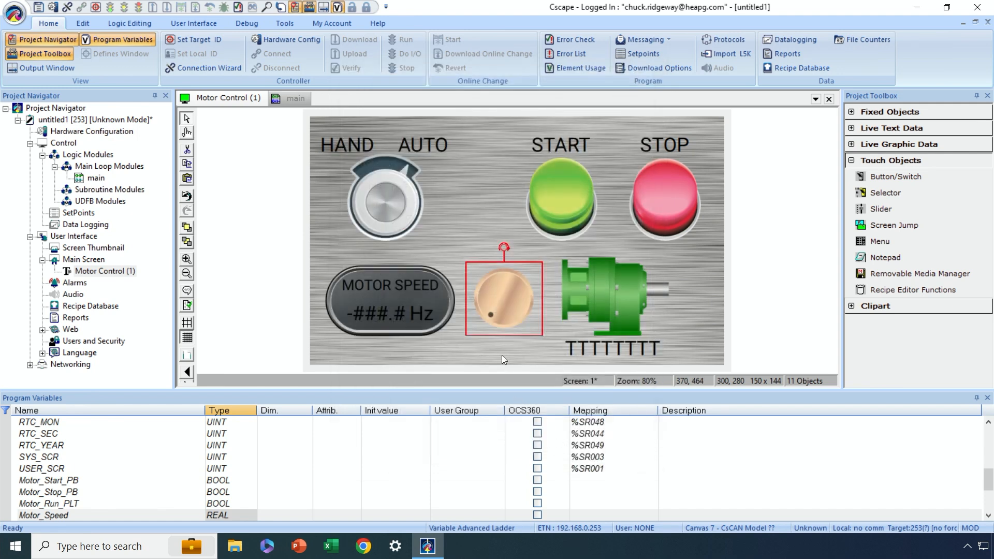
# - Change the rotary slider's knob style to MetalGray and shift the knob slightly down to position 300, 288
pyautogui.doubleClick(514, 301)
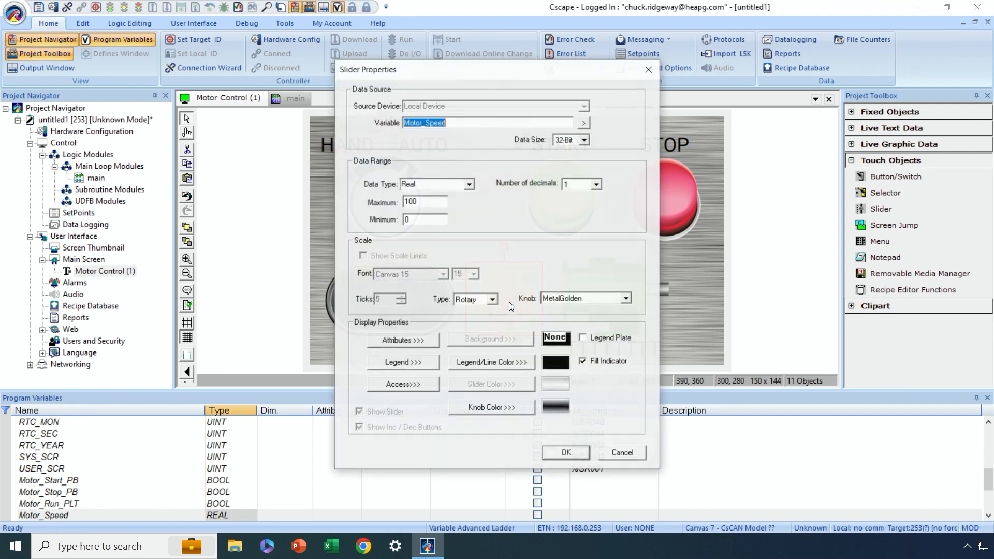
pyautogui.click(625, 299)
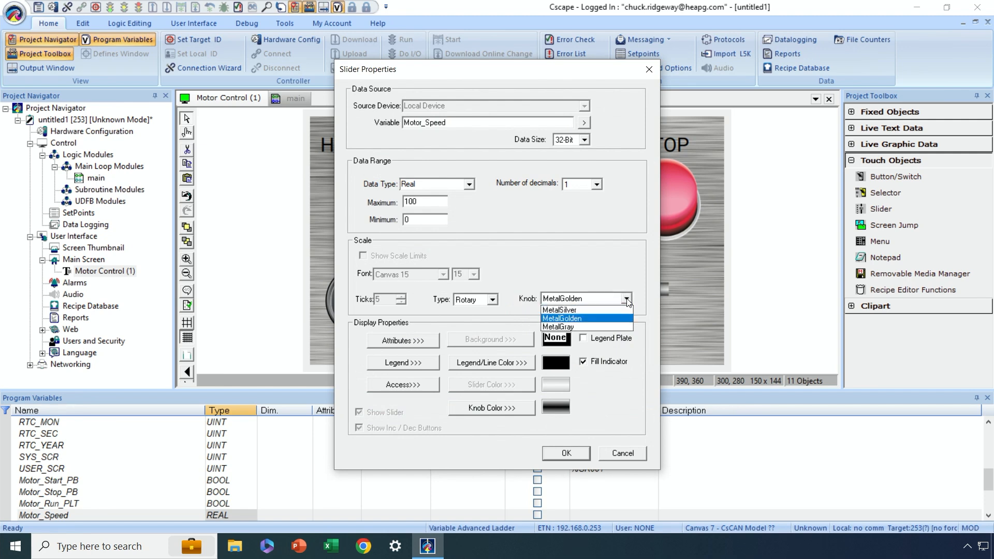
pyautogui.click(589, 325)
pyautogui.click(568, 453)
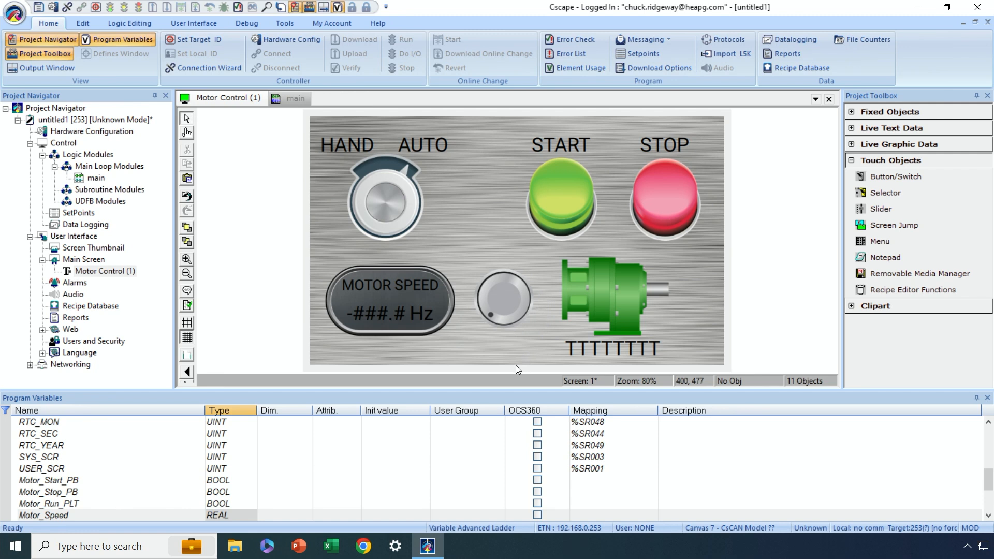
pyautogui.click(508, 302)
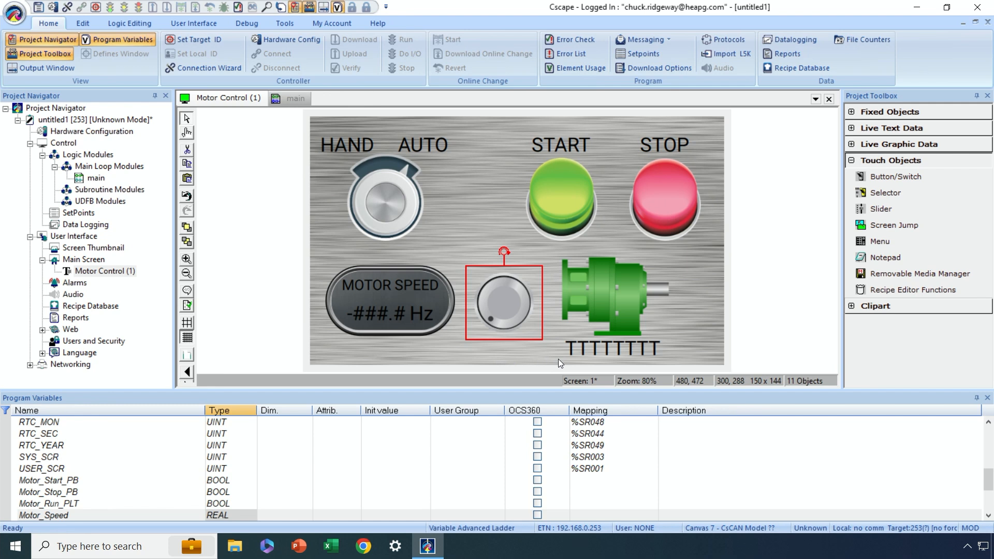
pyautogui.click(530, 355)
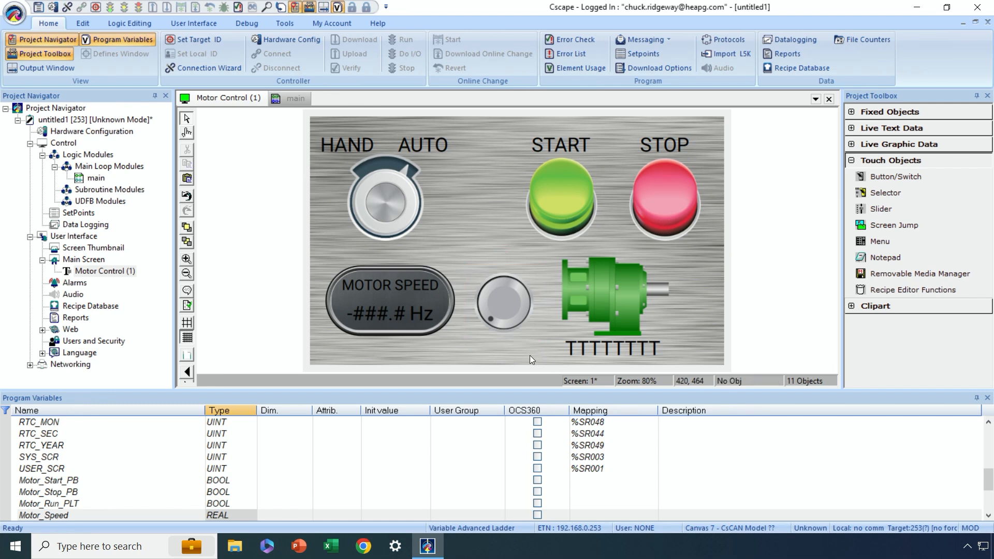